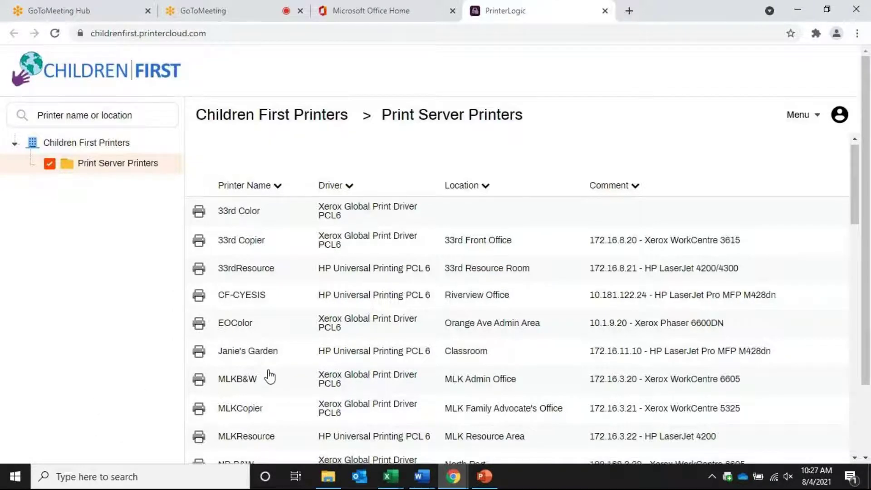
Start installing the NP-Copier printer from the print server list, then cancel the installation
{"action": "scroll", "coordinate": [270, 376], "scroll_direction": "down", "scroll_amount": 3}
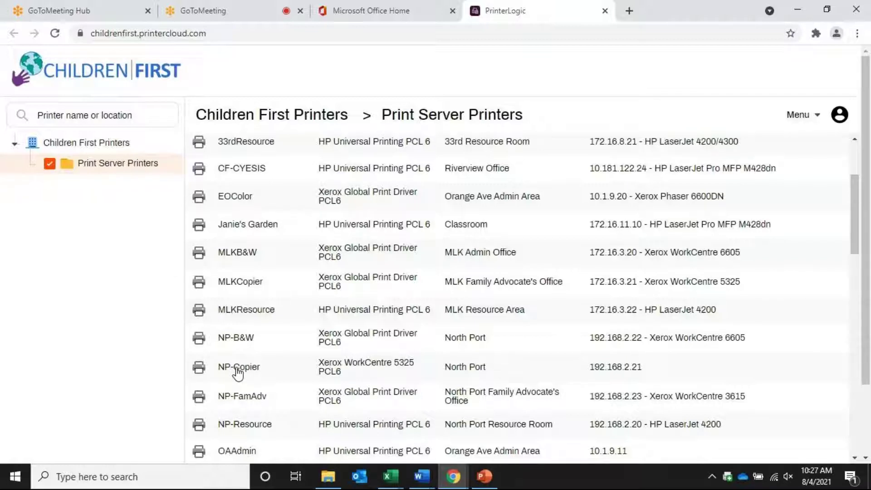
{"action": "left_click", "coordinate": [237, 370]}
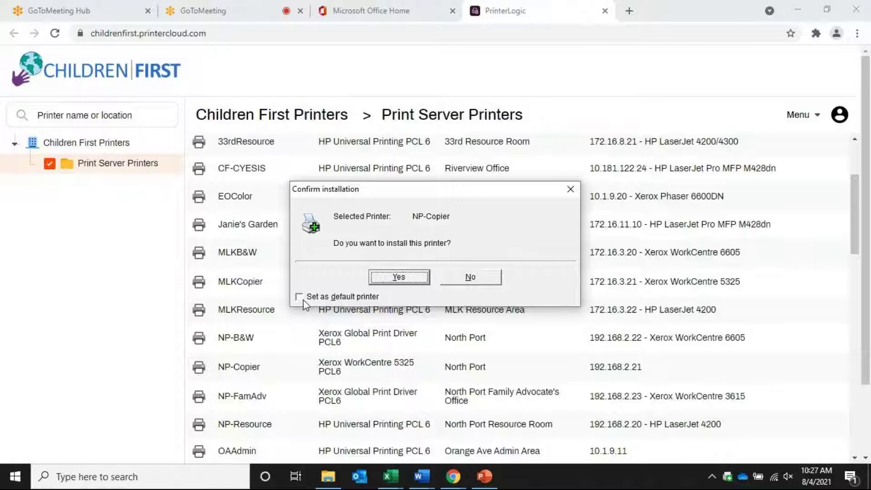
{"action": "left_click", "coordinate": [570, 189]}
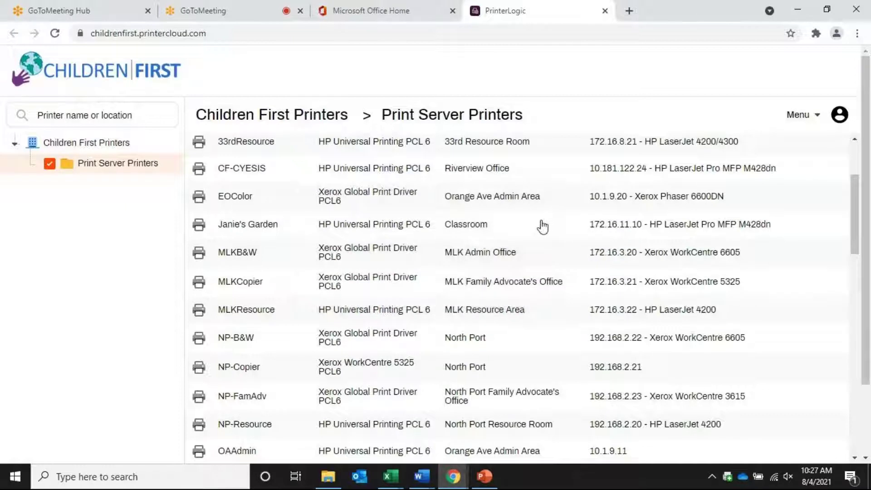
Browse the rest of the printer list and close the PrinterLogic tab
{"action": "scroll", "coordinate": [557, 265], "scroll_direction": "up", "scroll_amount": 3}
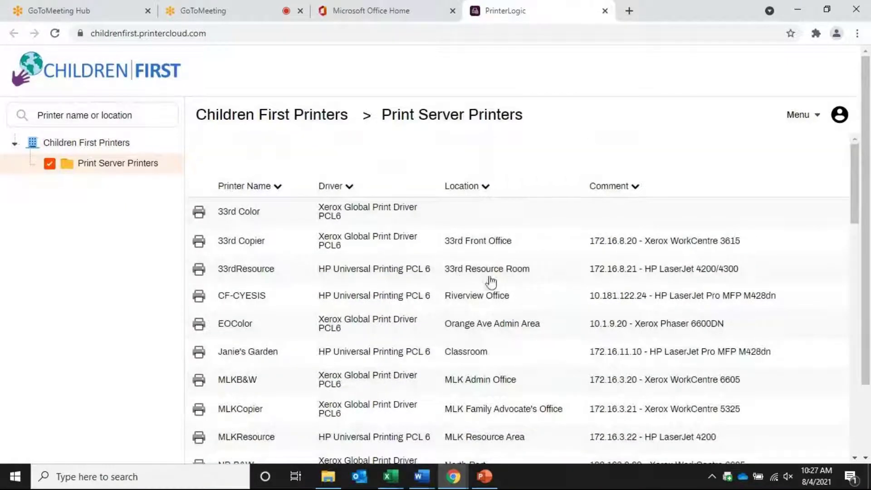
{"action": "scroll", "coordinate": [496, 262], "scroll_direction": "down", "scroll_amount": 4}
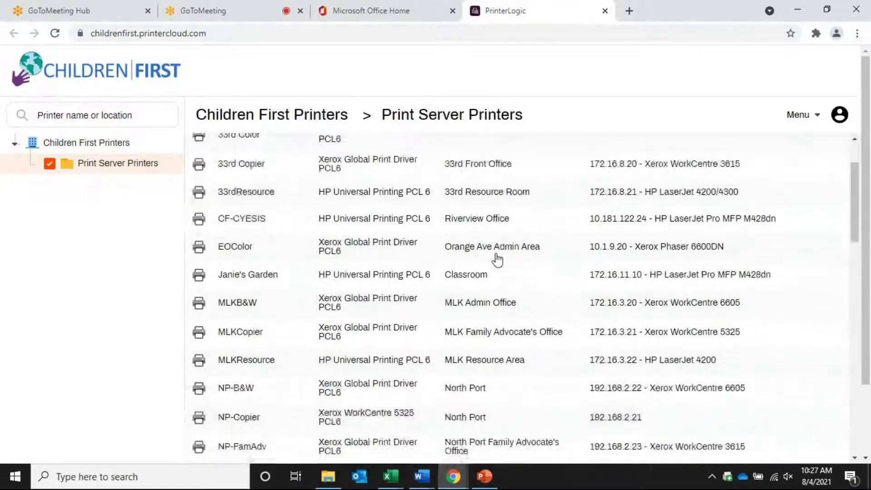
{"action": "scroll", "coordinate": [498, 260], "scroll_direction": "down", "scroll_amount": 3}
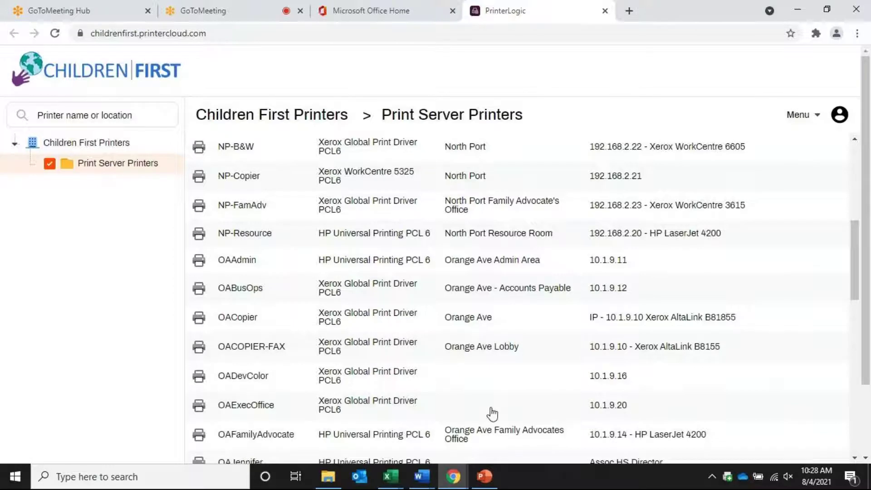
{"action": "scroll", "coordinate": [492, 413], "scroll_direction": "down", "scroll_amount": 1}
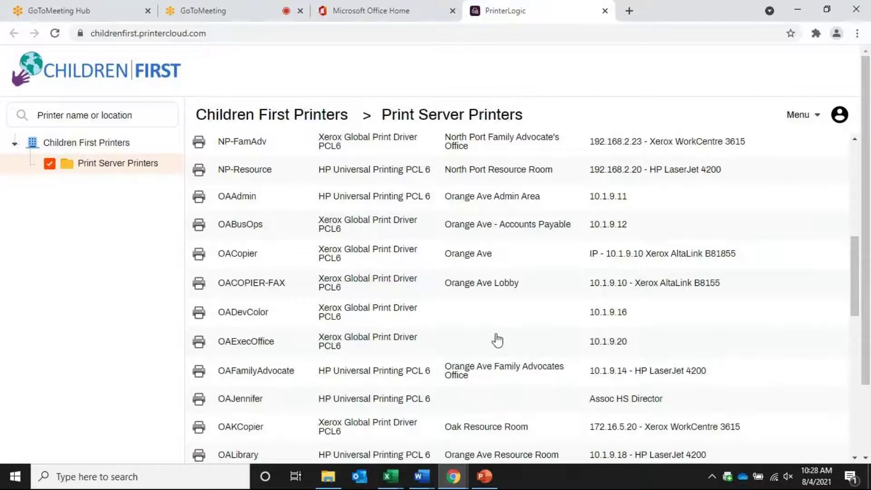
{"action": "scroll", "coordinate": [496, 340], "scroll_direction": "down", "scroll_amount": 5}
{"action": "scroll", "coordinate": [497, 339], "scroll_direction": "down", "scroll_amount": 5}
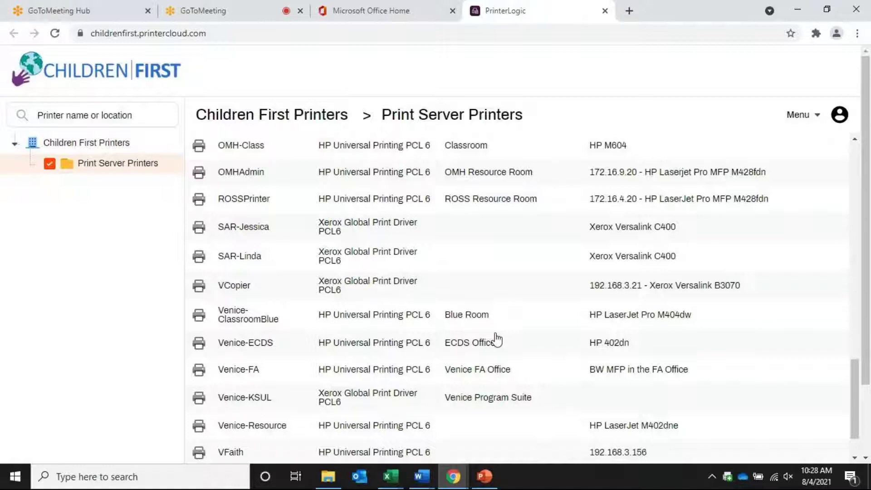
{"action": "scroll", "coordinate": [498, 338], "scroll_direction": "up", "scroll_amount": 2}
{"action": "left_click", "coordinate": [605, 11]}
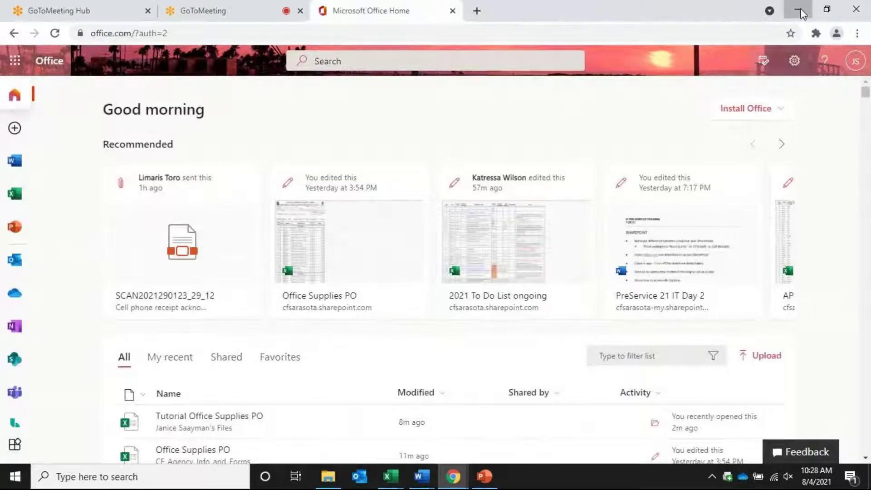
Minimize Chrome, switch to the Word Example Tutorial document, and keep the zoom at 100%
{"action": "left_click", "coordinate": [800, 11]}
{"action": "mouse_move", "coordinate": [421, 476]}
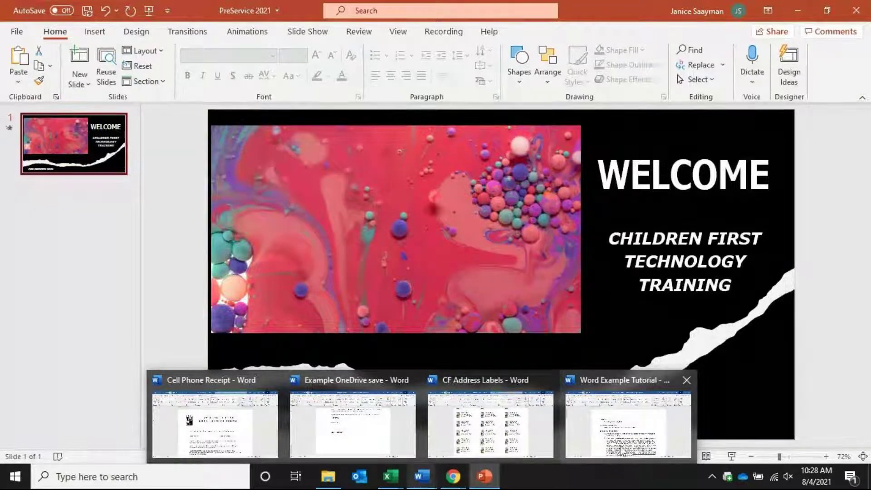
{"action": "mouse_move", "coordinate": [606, 415]}
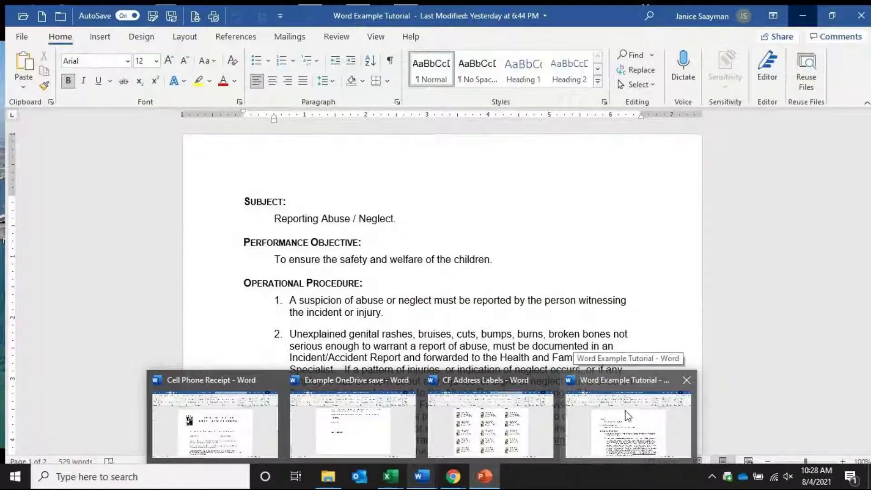
{"action": "left_click", "coordinate": [610, 426]}
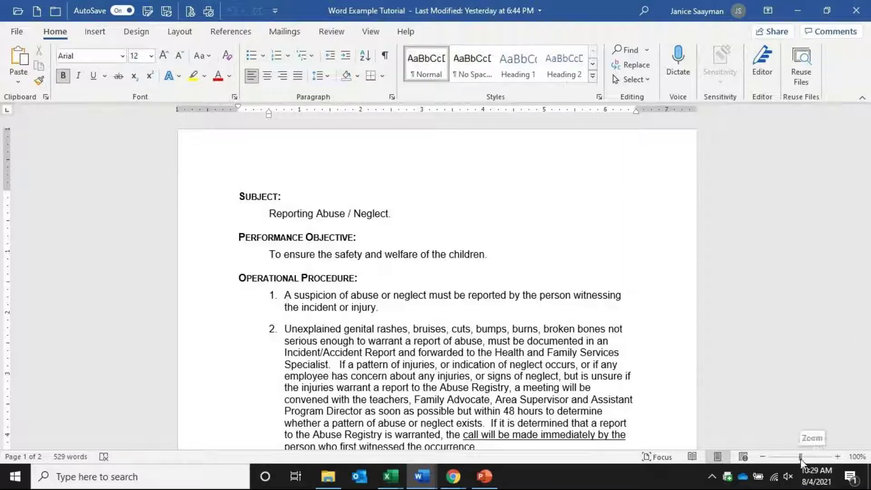
{"action": "left_click_drag", "start_coordinate": [801, 459], "coordinate": [787, 458]}
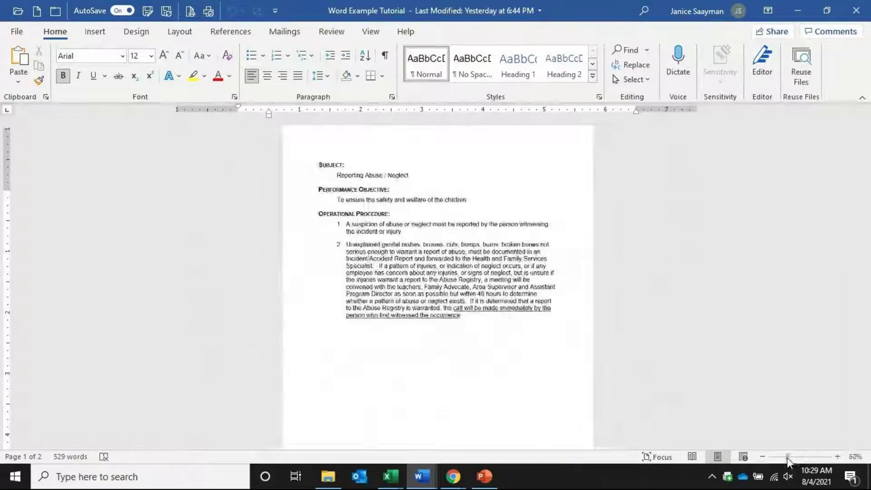
{"action": "left_click_drag", "start_coordinate": [788, 457], "coordinate": [800, 459]}
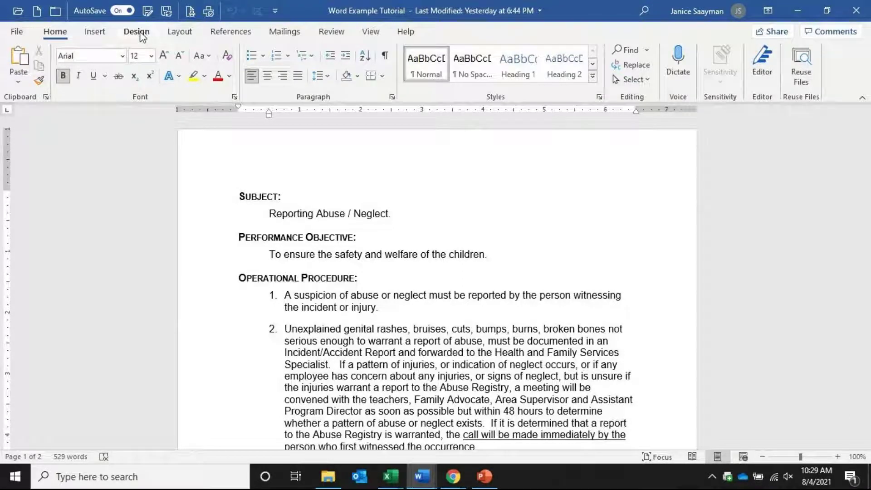
Try a partial selection from the title into item 2, then select the whole document with Ctrl+A
{"action": "right_click", "coordinate": [425, 342]}
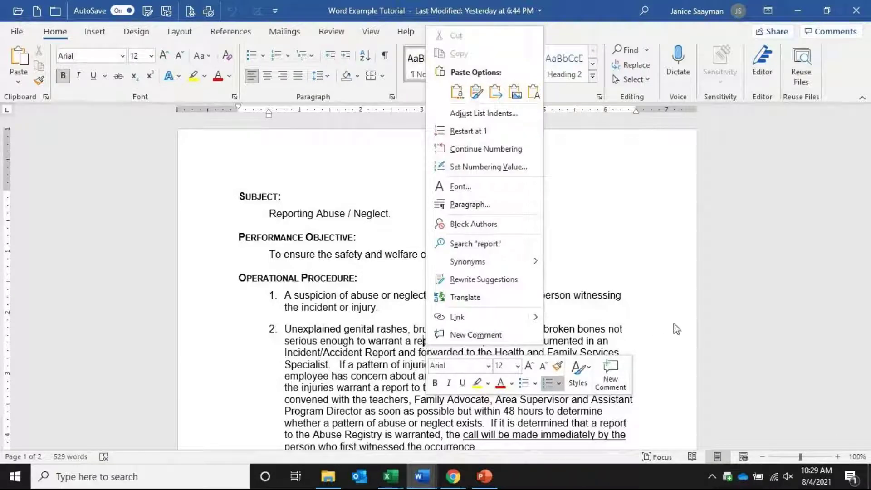
{"action": "left_click", "coordinate": [680, 286]}
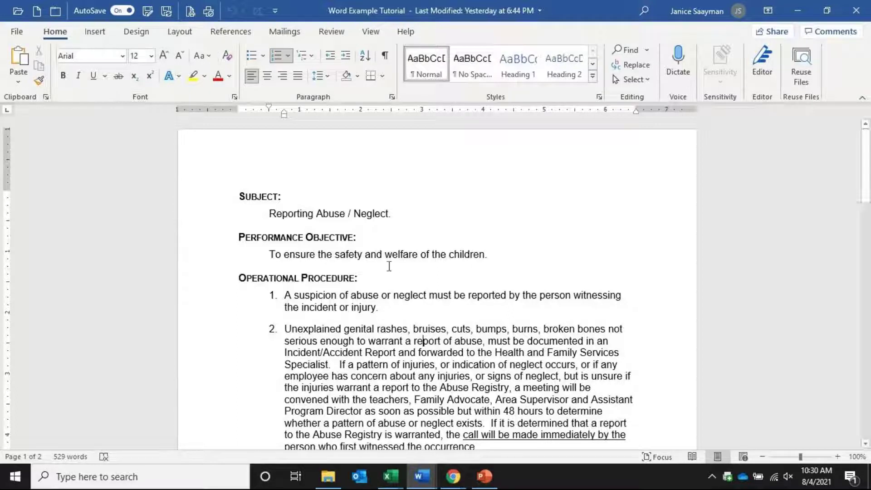
{"action": "left_click_drag", "start_coordinate": [406, 267], "coordinate": [525, 376]}
{"action": "left_click", "coordinate": [566, 245]}
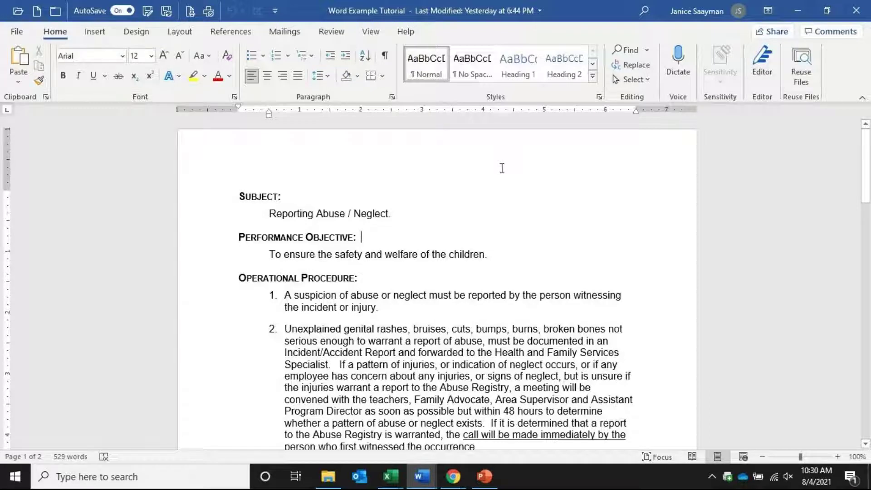
{"action": "key", "text": "ctrl+a"}
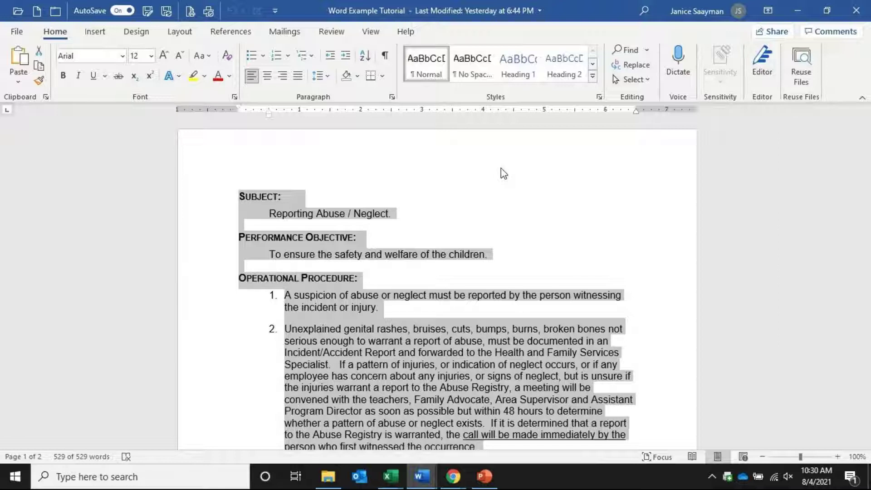
Try double spacing, reduce the line spacing to keep two pages, and reselect all text
{"action": "key", "text": "ctrl+2"}
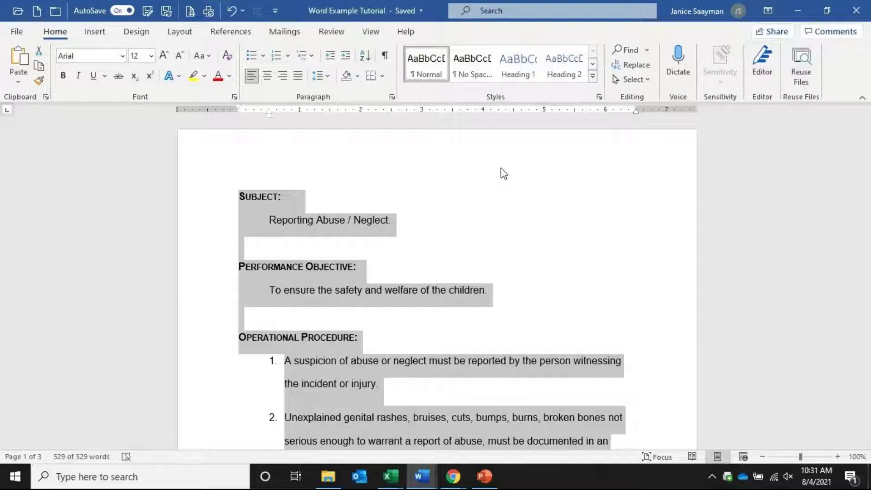
{"action": "key", "text": "ctrl+1"}
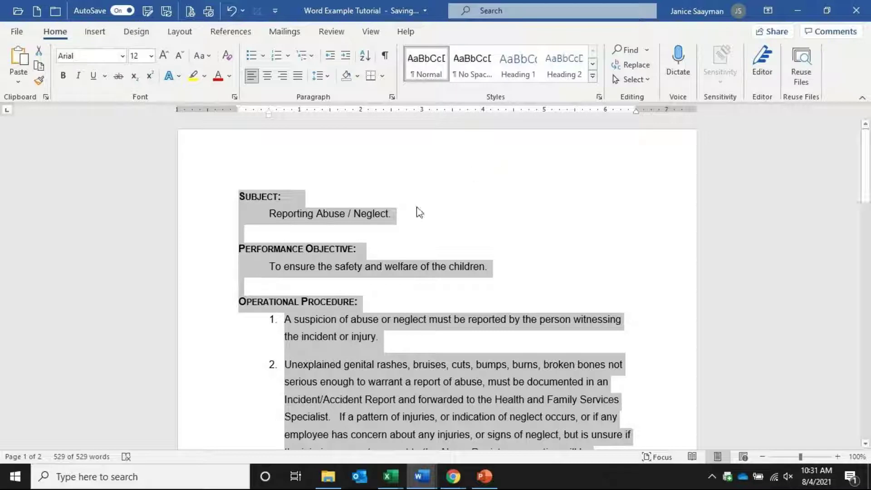
{"action": "left_click", "coordinate": [303, 367]}
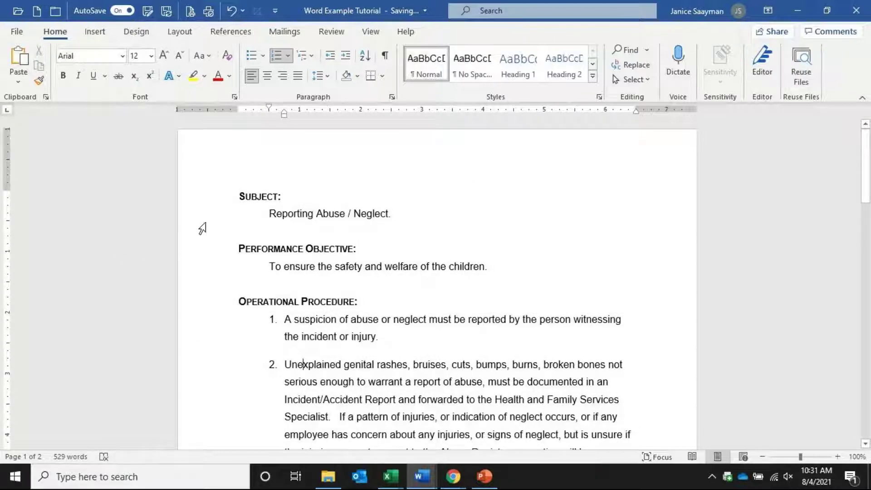
{"action": "triple_click", "coordinate": [162, 223]}
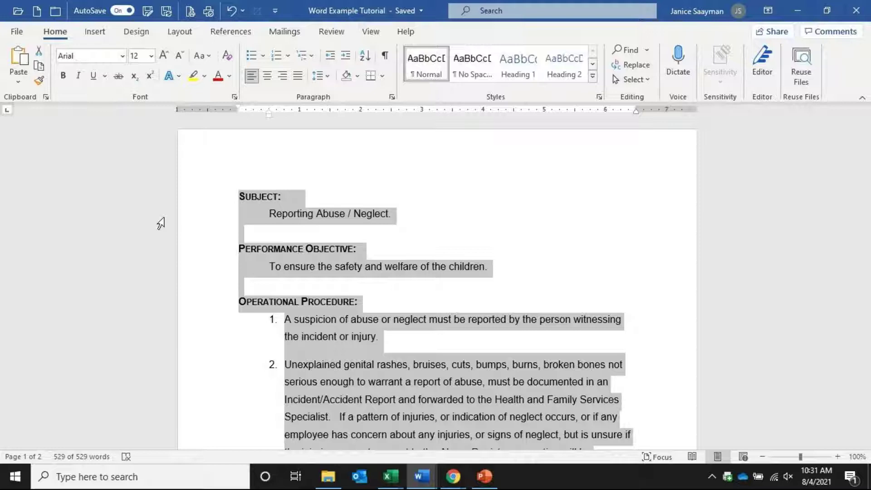
Change the whole document's font to Calibri, try 15 and 19 pt, then shrink it to 12 pt
{"action": "left_click", "coordinate": [122, 55]}
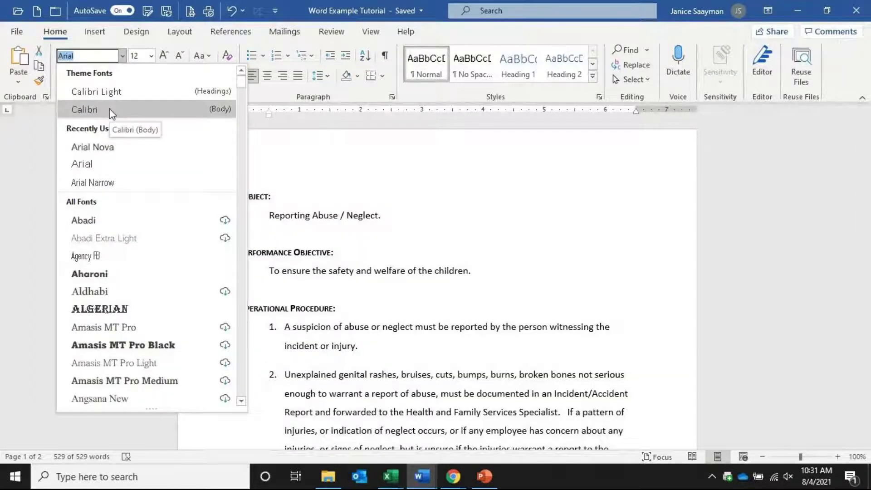
{"action": "left_click", "coordinate": [110, 111]}
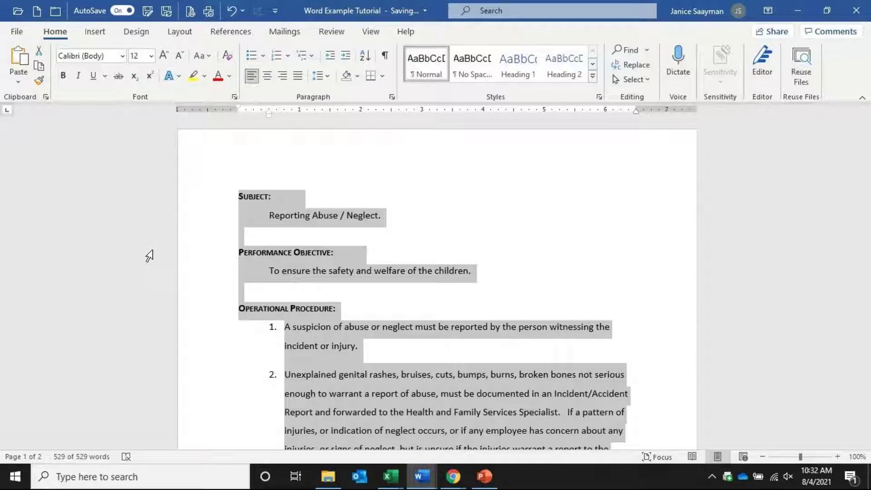
{"action": "key", "text": "ctrl+bracketright"}
{"action": "key", "text": "ctrl+bracketright"}
{"action": "key", "text": "ctrl+bracketright"}
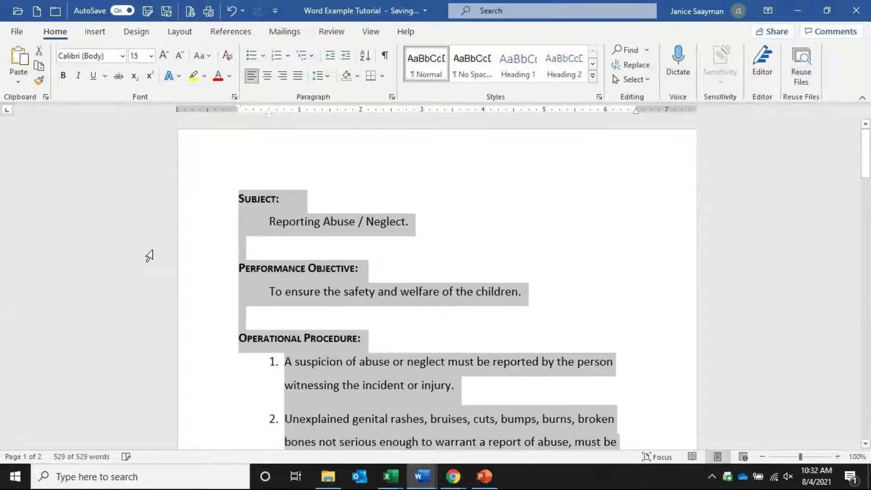
{"action": "key", "text": "ctrl+bracketright"}
{"action": "key", "text": "ctrl+bracketright"}
{"action": "key", "text": "ctrl+bracketright"}
{"action": "key", "text": "ctrl+bracketright"}
{"action": "key", "text": "ctrl+bracketright"}
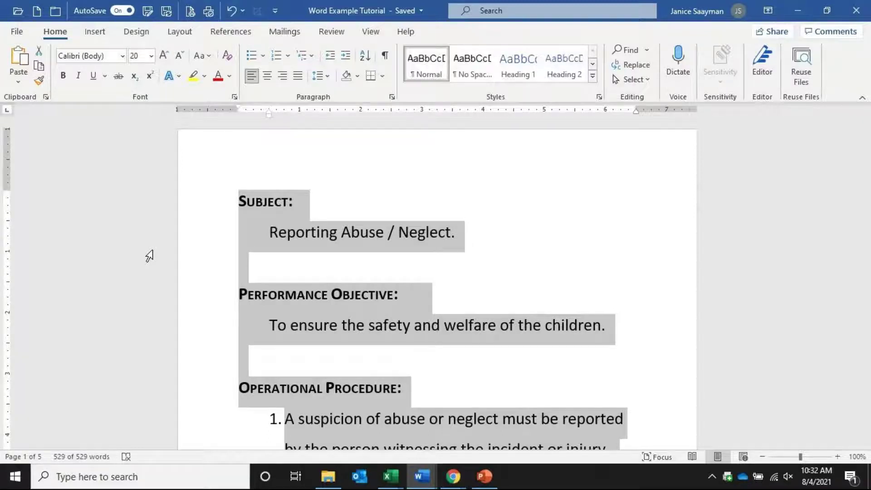
{"action": "key", "text": "ctrl+bracketleft"}
{"action": "key", "text": "ctrl+bracketleft"}
{"action": "key", "text": "ctrl+bracketleft"}
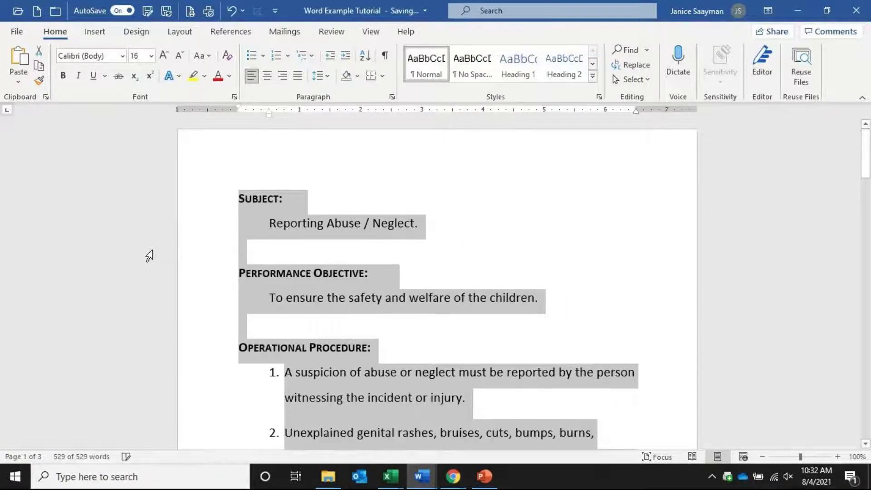
{"action": "key", "text": "ctrl+bracketleft"}
{"action": "key", "text": "ctrl+bracketleft"}
{"action": "key", "text": "ctrl+bracketleft"}
{"action": "key", "text": "ctrl+bracketleft"}
{"action": "key", "text": "ctrl+bracketleft"}
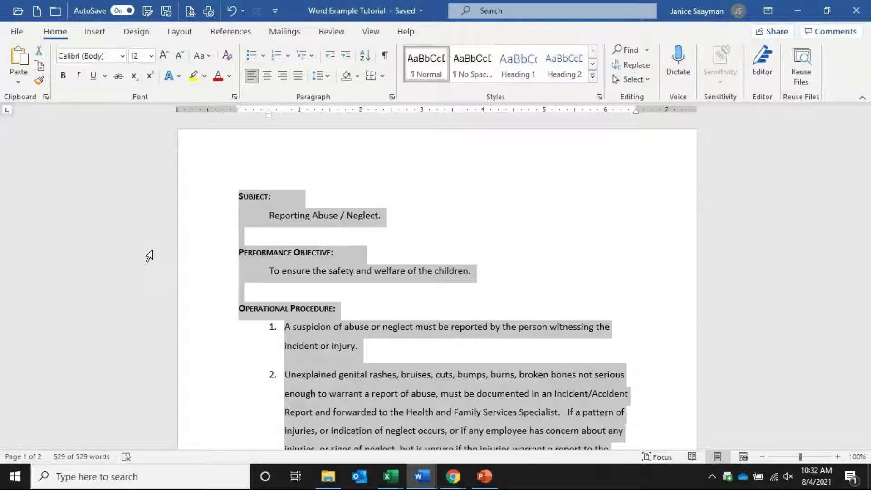
Compare 15 and 11 pt sizes, settle on 12 pt, and deselect the text
{"action": "key", "text": "ctrl+bracketright"}
{"action": "key", "text": "ctrl+bracketright"}
{"action": "key", "text": "ctrl+bracketright"}
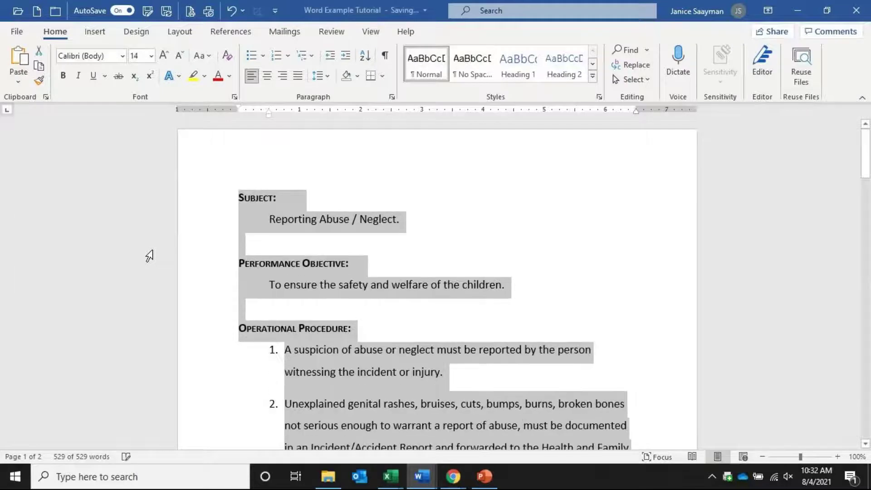
{"action": "key", "text": "ctrl+bracketleft"}
{"action": "key", "text": "ctrl+bracketleft"}
{"action": "key", "text": "ctrl+bracketleft"}
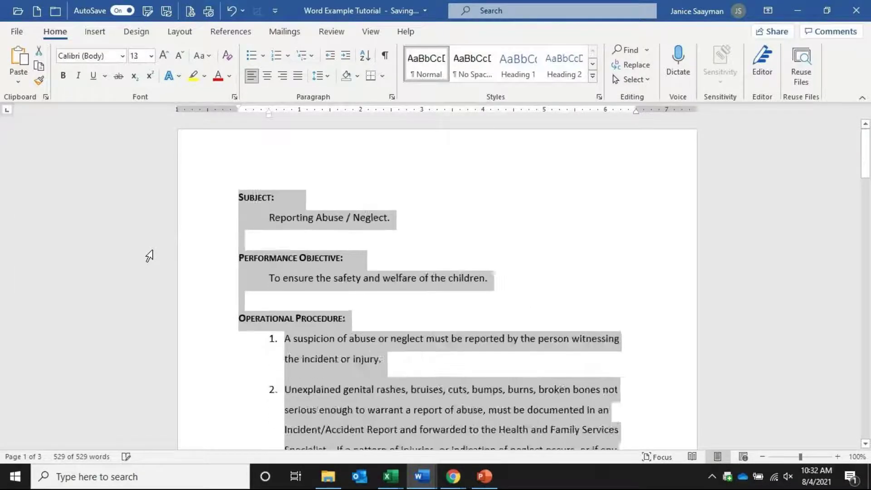
{"action": "key", "text": "ctrl+bracketleft"}
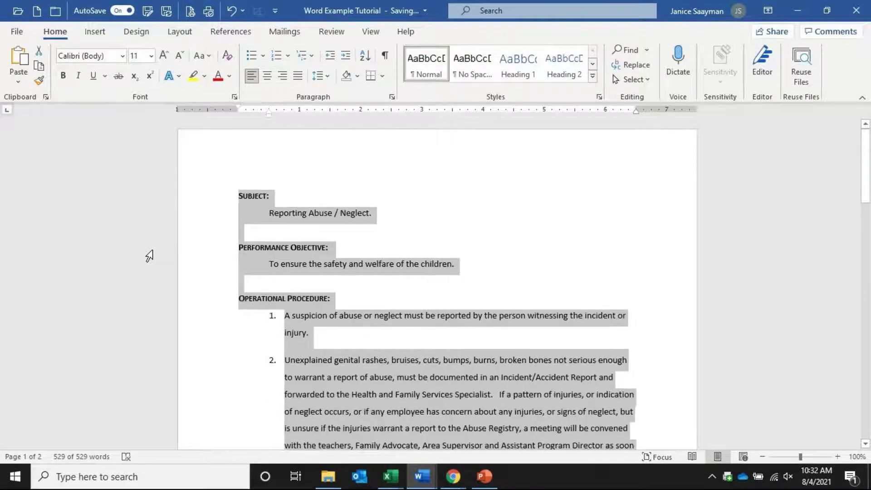
{"action": "key", "text": "ctrl+bracketright"}
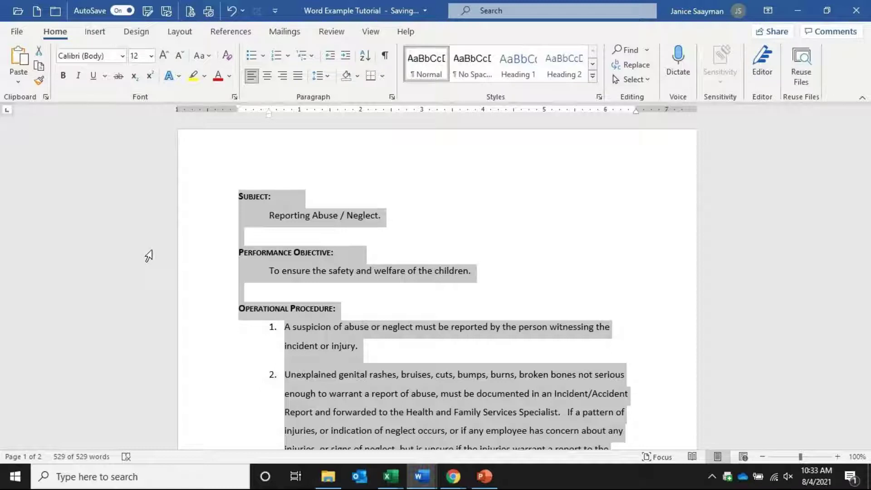
{"action": "left_click", "coordinate": [413, 379]}
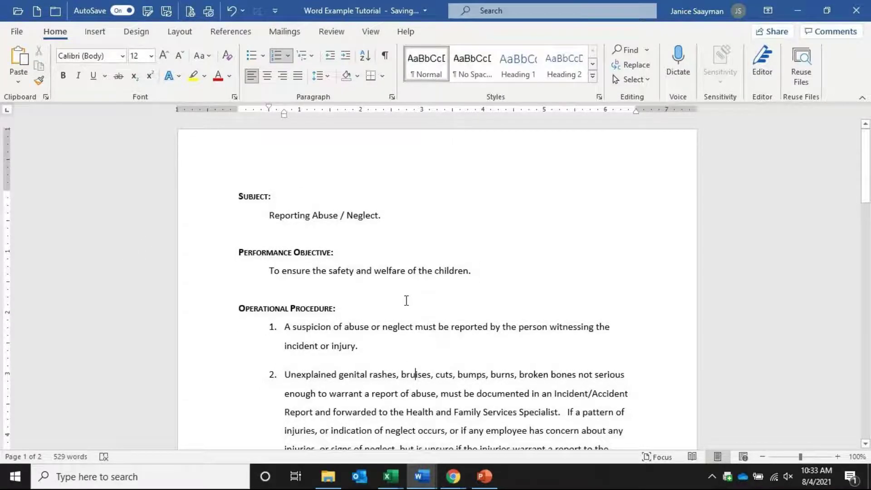
{"action": "scroll", "coordinate": [405, 301], "scroll_direction": "down", "scroll_amount": 3}
{"action": "scroll", "coordinate": [403, 301], "scroll_direction": "down", "scroll_amount": 1}
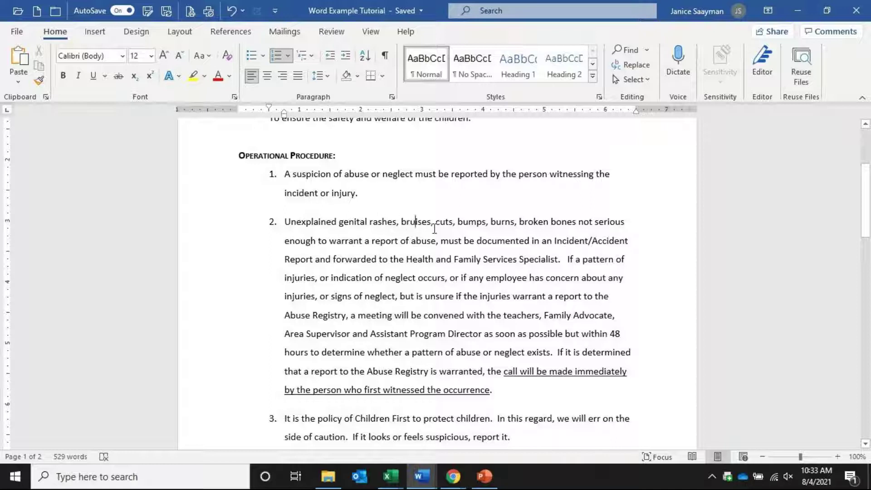
{"action": "double_click", "coordinate": [414, 222]}
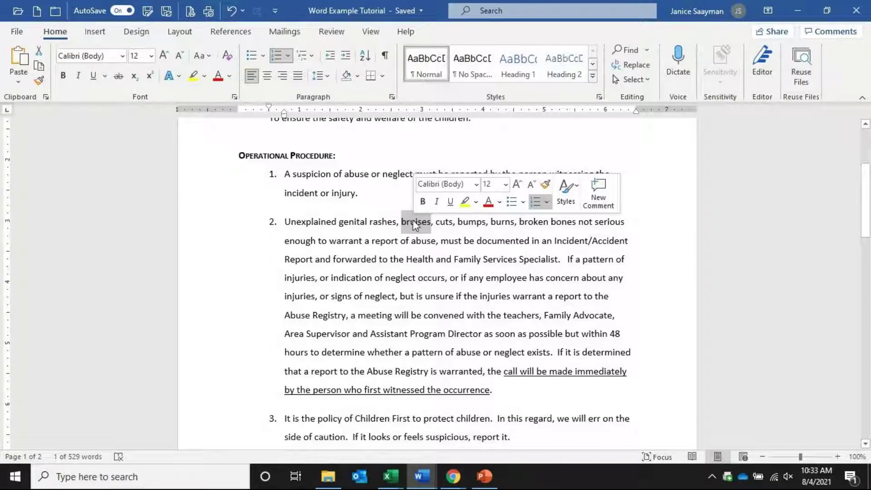
{"action": "key", "text": "ctrl+b"}
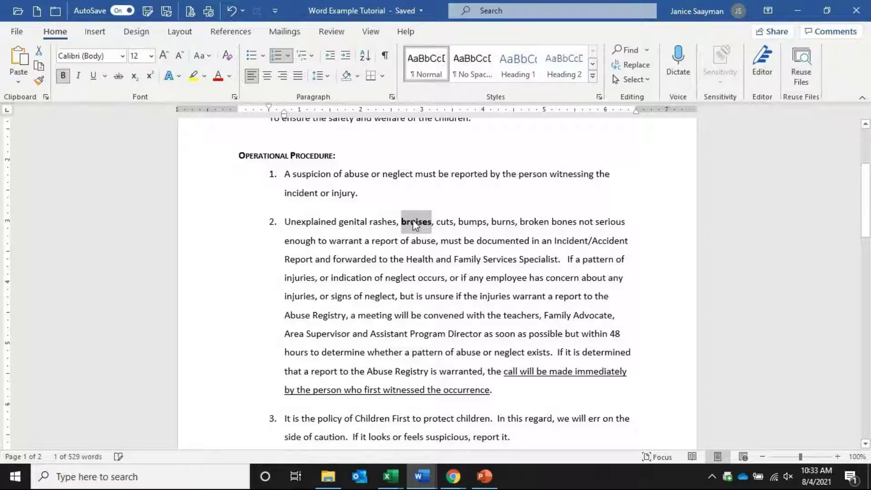
{"action": "key", "text": "ctrl+u"}
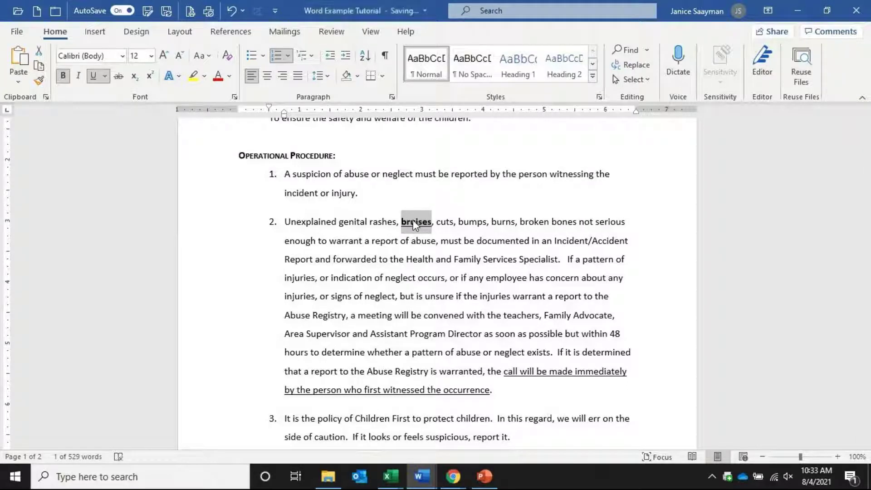
{"action": "key", "text": "ctrl+b"}
{"action": "key", "text": "ctrl+u"}
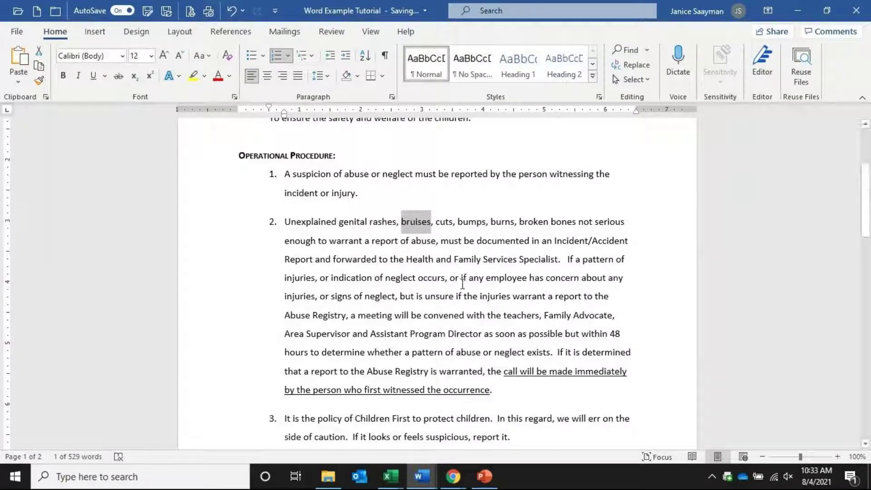
{"action": "left_click_drag", "start_coordinate": [281, 218], "coordinate": [539, 390]}
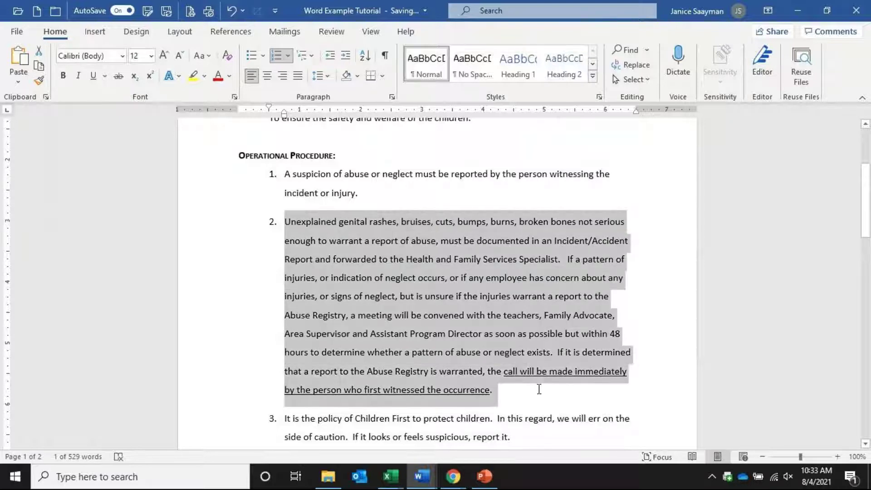
{"action": "triple_click", "coordinate": [412, 262]}
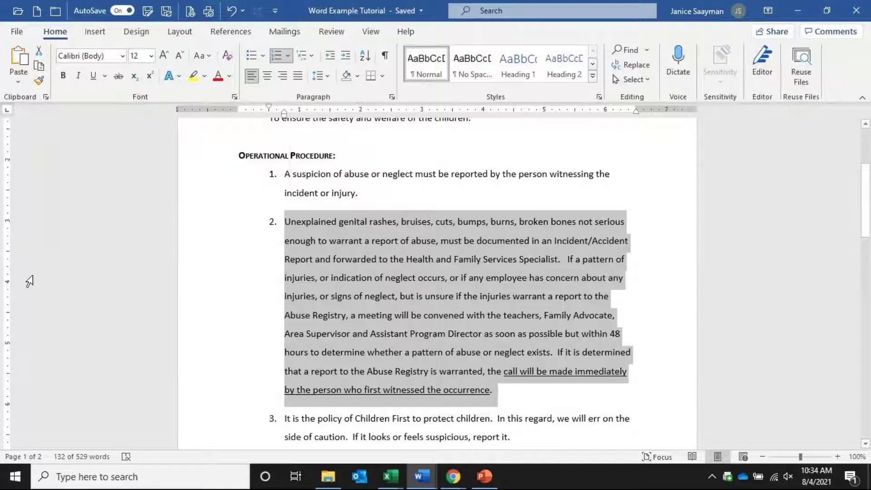
{"action": "key", "text": "ctrl+j"}
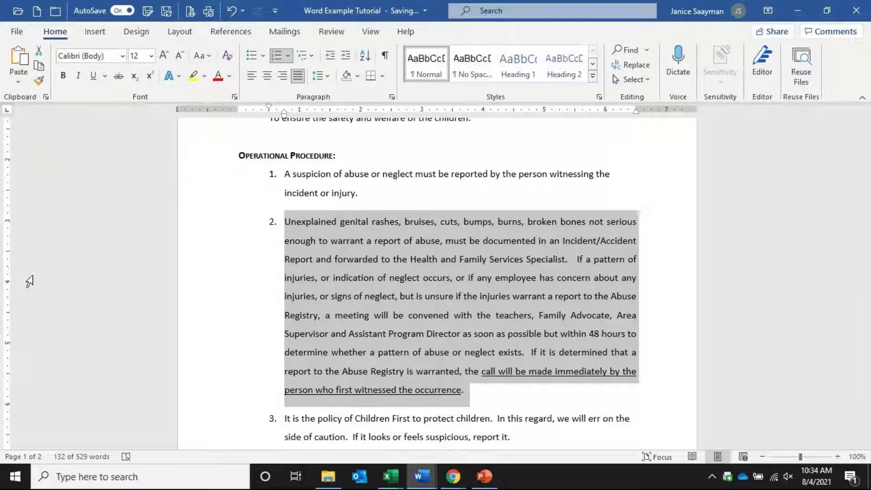
{"action": "key", "text": "ctrl+e"}
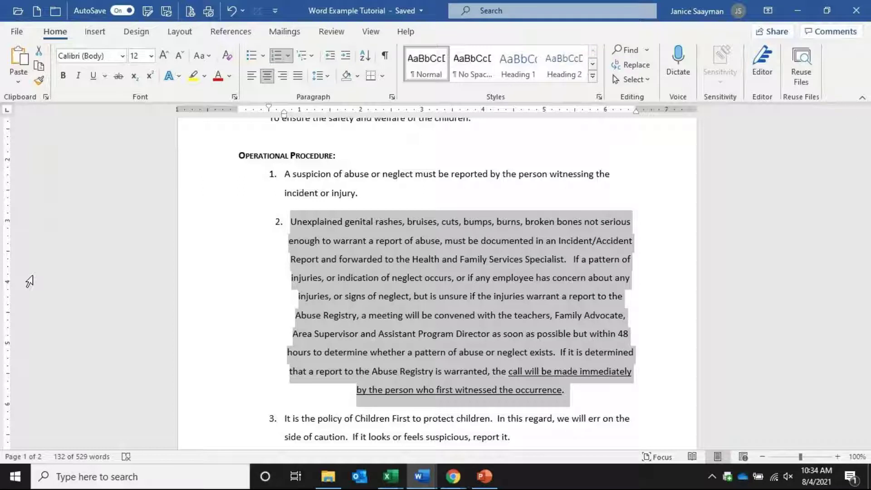
{"action": "left_click", "coordinate": [254, 72]}
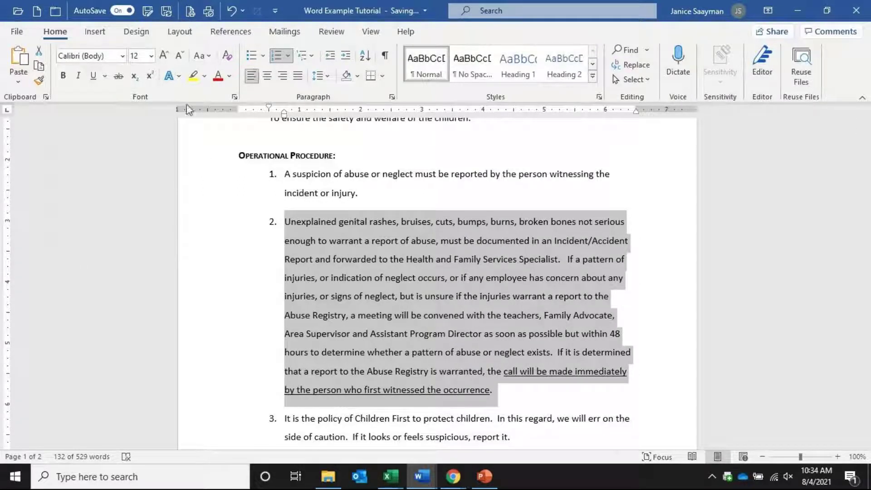
Select the numbered procedure items and drag the ruler's left indent marker to the margin
{"action": "left_click_drag", "start_coordinate": [261, 173], "coordinate": [637, 370]}
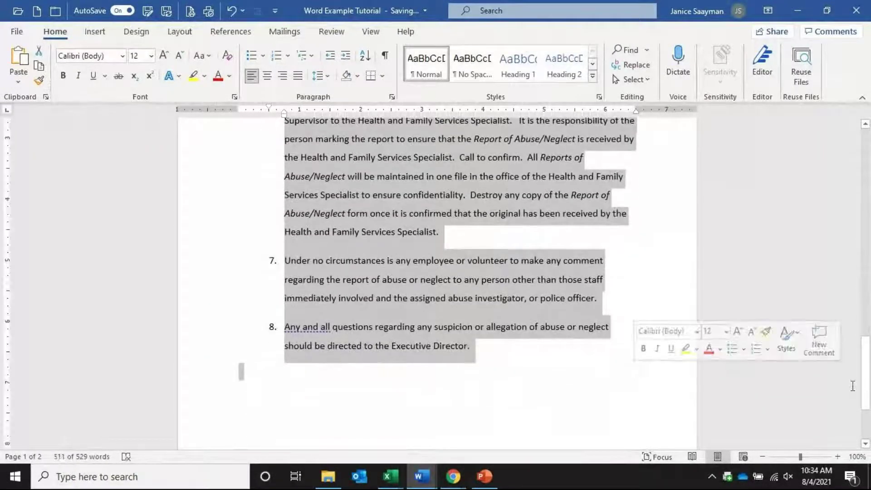
{"action": "left_click_drag", "start_coordinate": [866, 359], "coordinate": [868, 179]}
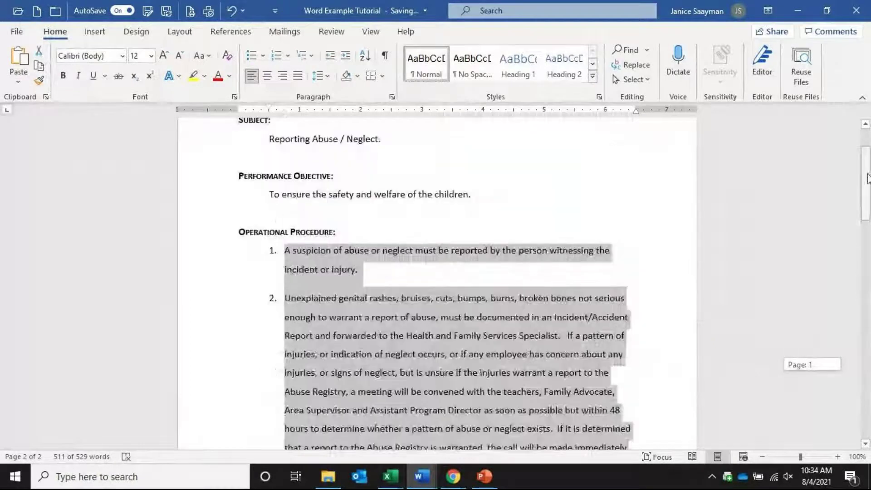
{"action": "mouse_move", "coordinate": [269, 108]}
{"action": "left_mouse_down"}
{"action": "mouse_move", "coordinate": [239, 111]}
{"action": "mouse_move", "coordinate": [317, 108]}
{"action": "mouse_move", "coordinate": [238, 108]}
{"action": "mouse_move", "coordinate": [366, 121]}
{"action": "mouse_move", "coordinate": [269, 120]}
{"action": "left_mouse_up"}
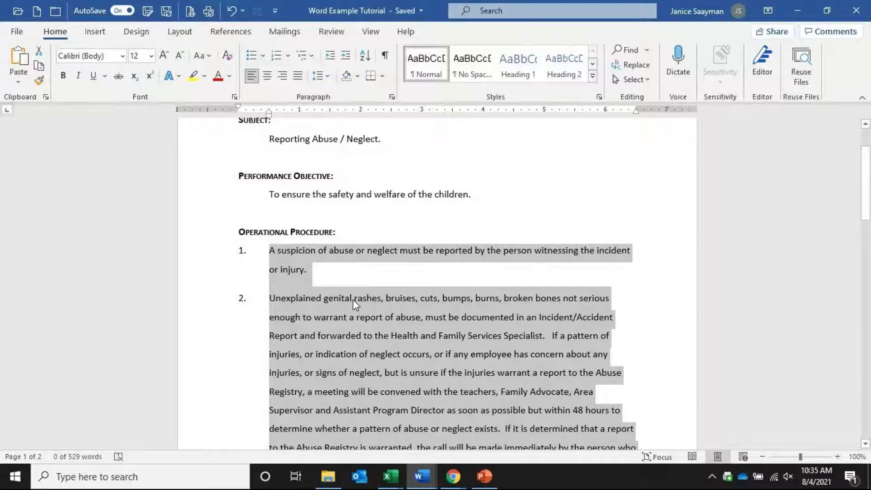
{"action": "left_click", "coordinate": [429, 428]}
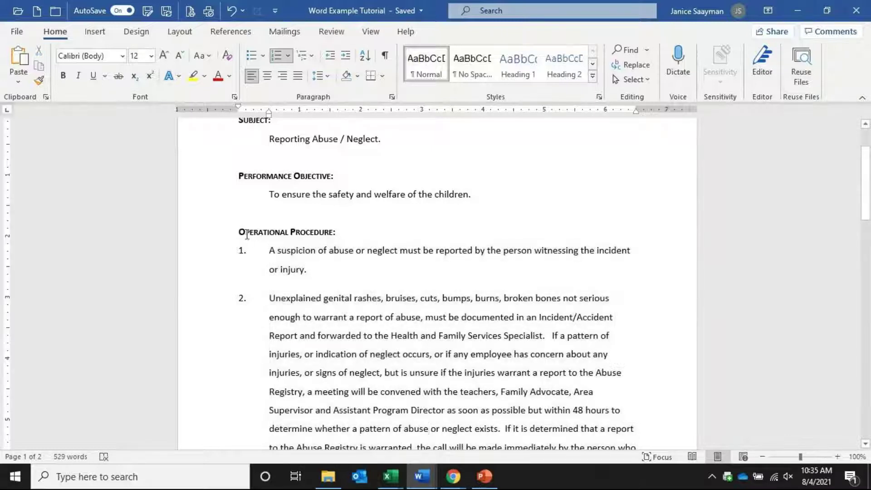
Make Operational Procedure items 1 and 3 bold
{"action": "left_click", "coordinate": [219, 249]}
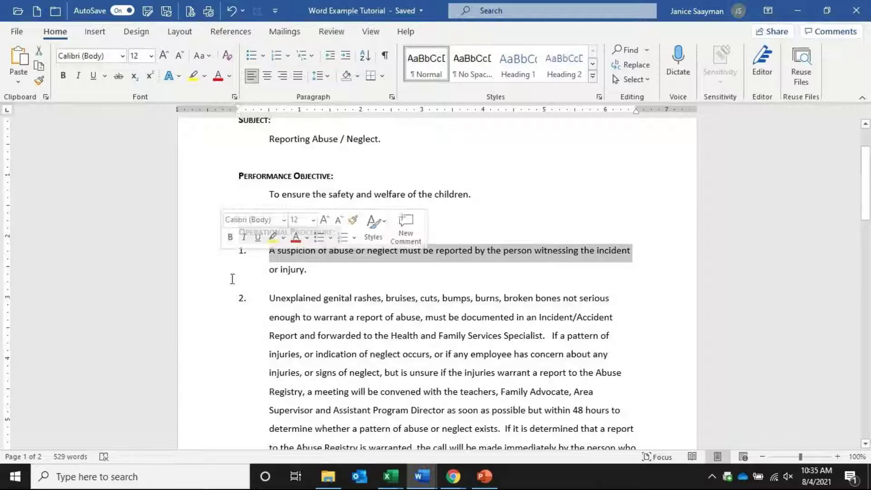
{"action": "triple_click", "coordinate": [268, 259]}
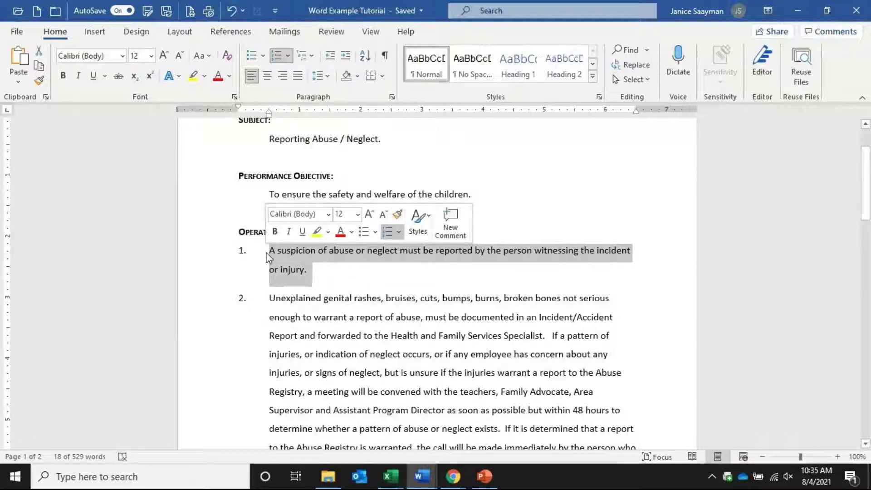
{"action": "left_click", "coordinate": [64, 77]}
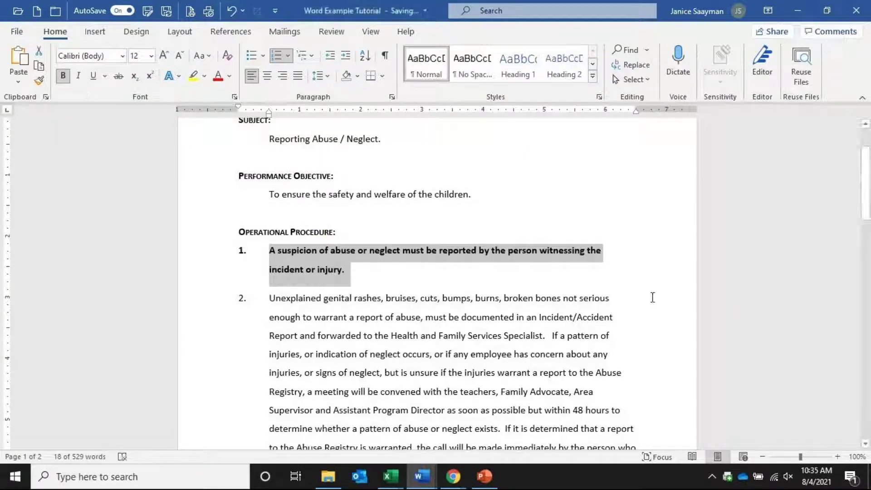
{"action": "scroll", "coordinate": [653, 297], "scroll_direction": "down", "scroll_amount": 4}
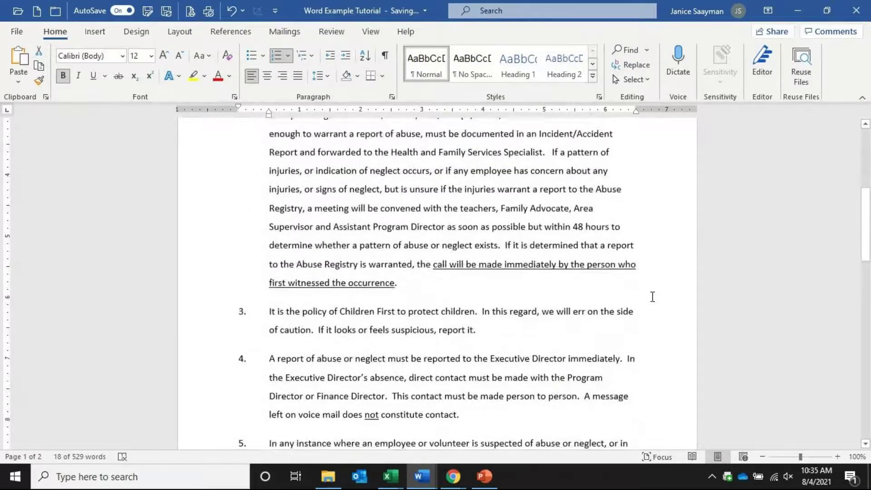
{"action": "scroll", "coordinate": [652, 297], "scroll_direction": "down", "scroll_amount": 1}
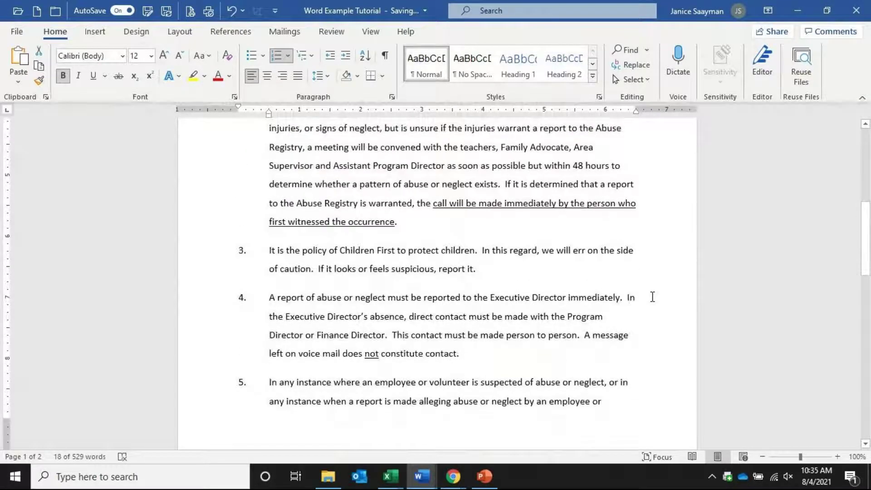
{"action": "left_click", "coordinate": [198, 257]}
{"action": "left_click_drag", "start_coordinate": [197, 257], "coordinate": [195, 269]}
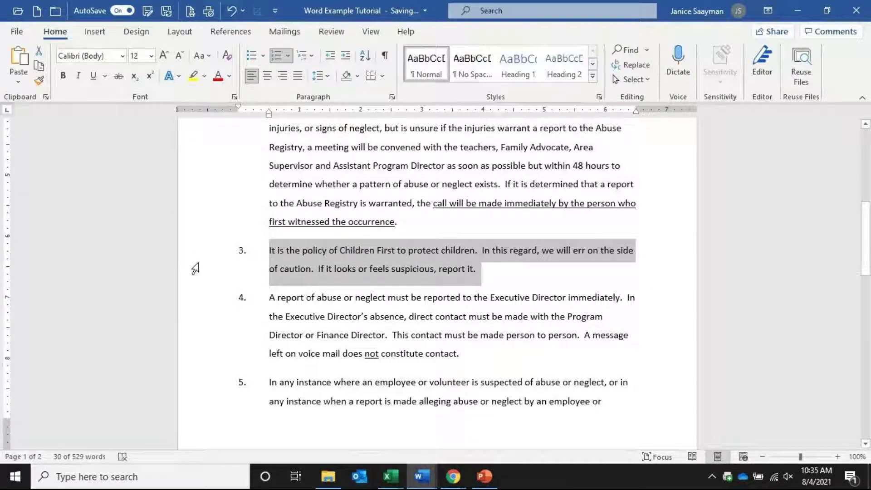
{"action": "key", "text": "ctrl+b"}
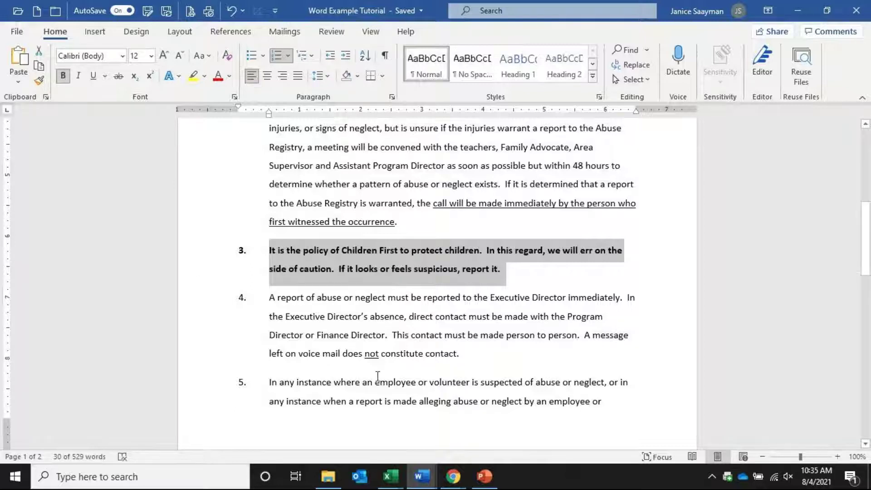
Select items 1 and 3 together and remove their bold with Ctrl+B
{"action": "scroll", "coordinate": [378, 377], "scroll_direction": "up", "scroll_amount": 4}
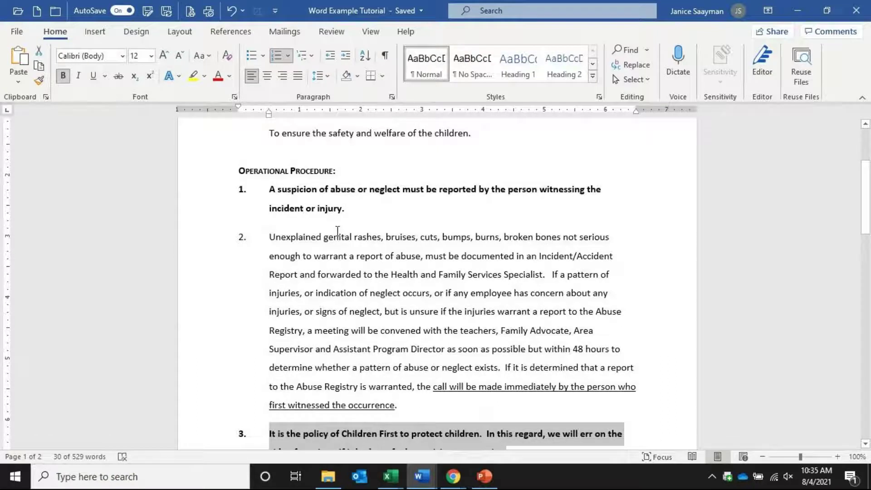
{"action": "scroll", "coordinate": [338, 231], "scroll_direction": "down", "scroll_amount": 1}
{"action": "left_click_drag", "start_coordinate": [210, 134], "coordinate": [212, 146]}
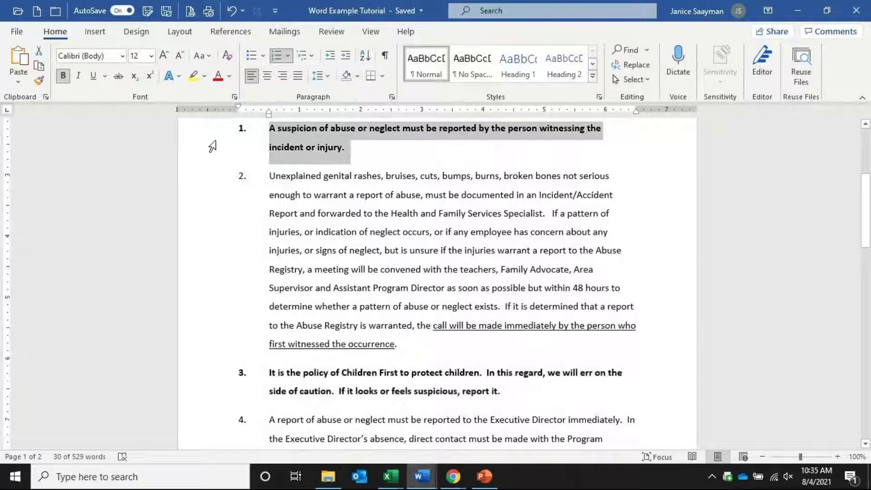
{"action": "left_click_drag", "start_coordinate": [216, 375], "coordinate": [217, 396]}
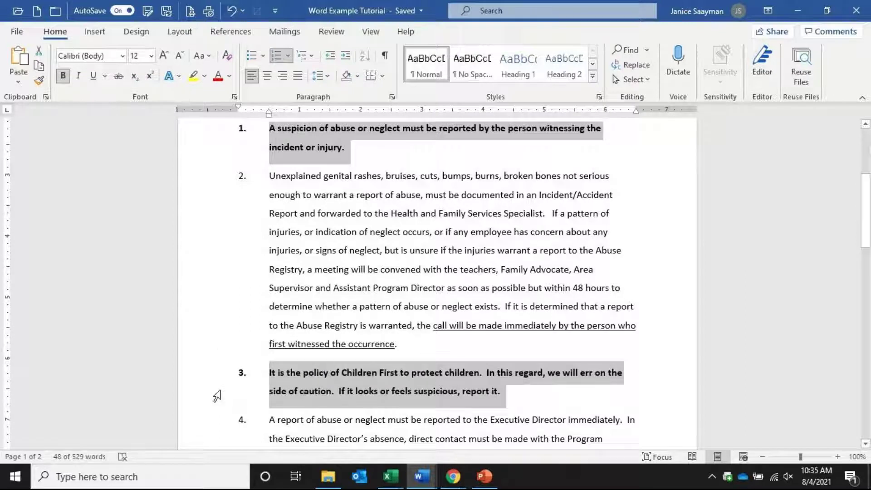
{"action": "key", "text": "ctrl+b"}
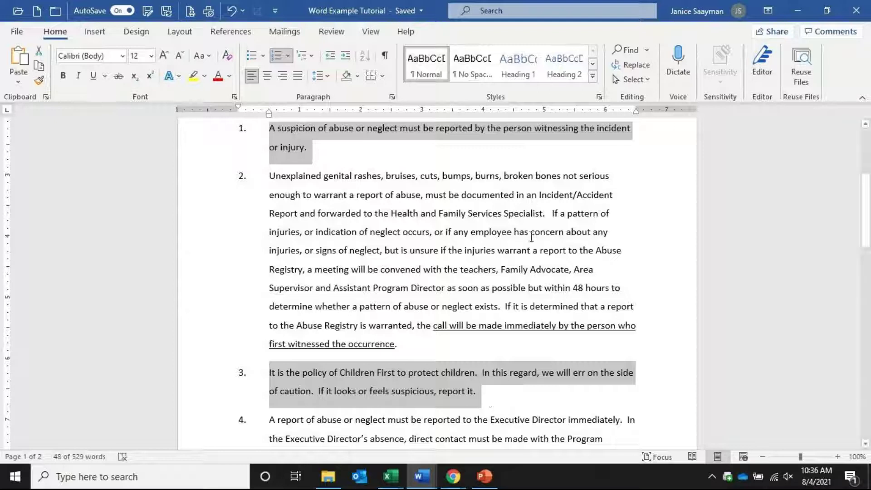
Shift the Unexplained genital rashes paragraph with Alt+Shift+Up until it becomes item 1
{"action": "left_click", "coordinate": [431, 212]}
{"action": "triple_click", "coordinate": [431, 213]}
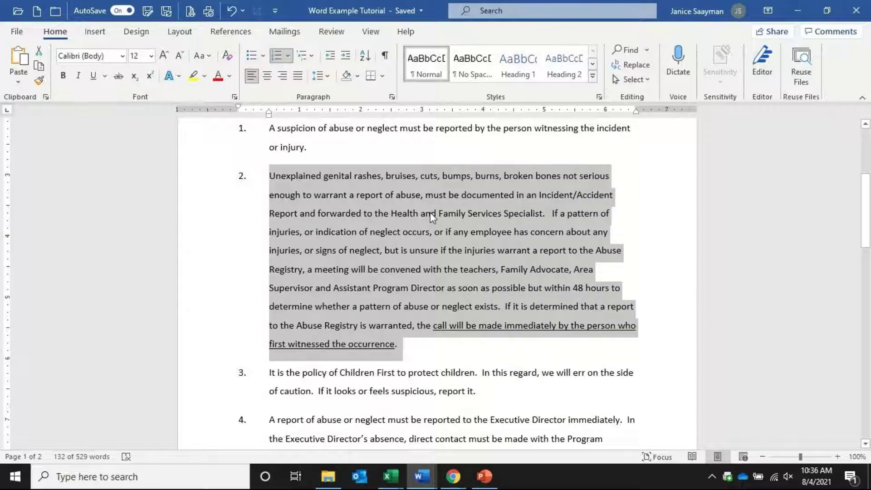
{"action": "key", "text": "alt+shift+Down"}
{"action": "key", "text": "alt+shift+Down"}
{"action": "key", "text": "alt+shift+Up"}
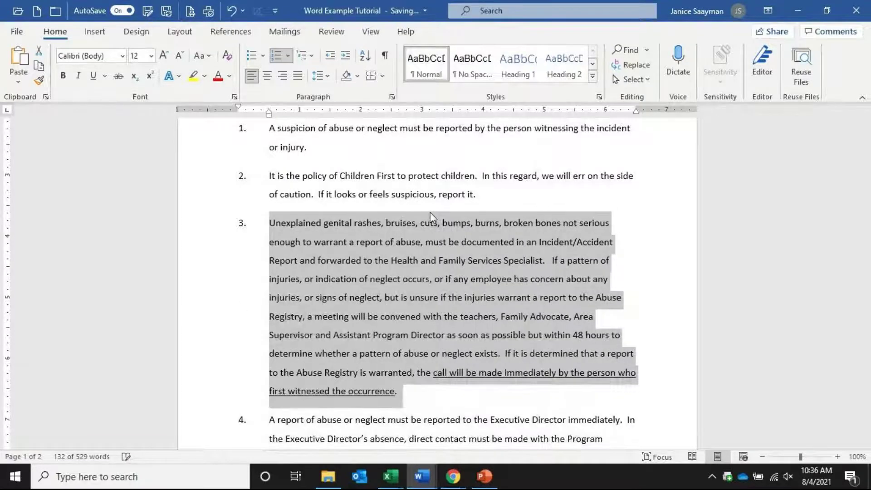
{"action": "key", "text": "alt+shift+Down"}
{"action": "key", "text": "alt+shift+Down"}
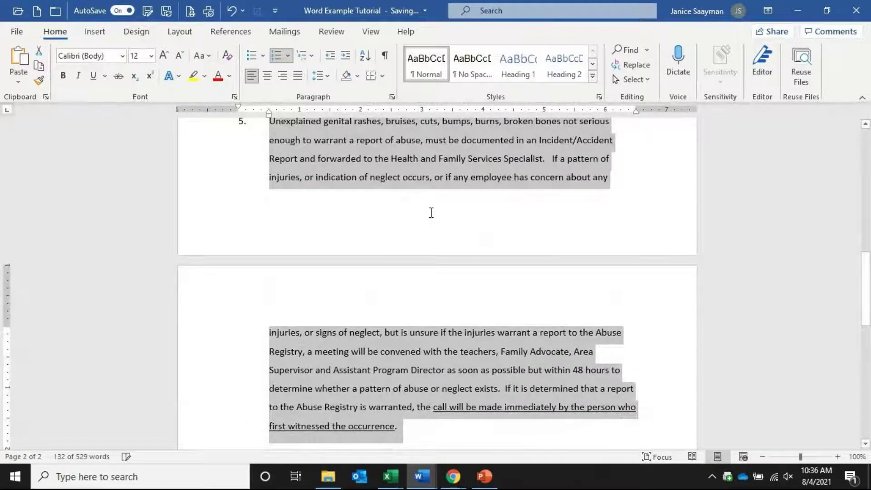
{"action": "key", "text": "alt+shift+Up"}
{"action": "key", "text": "alt+shift+Up"}
{"action": "key", "text": "alt+shift+Up"}
{"action": "key", "text": "alt+shift+Up"}
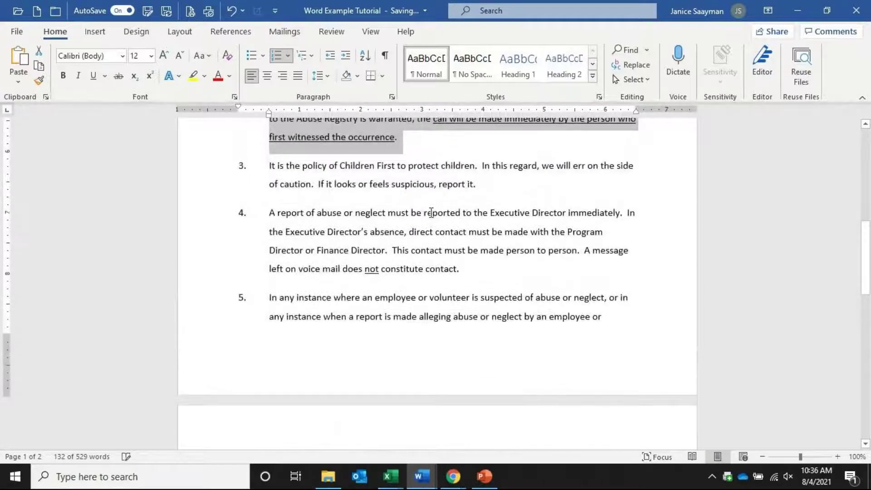
{"action": "scroll", "coordinate": [347, 312], "scroll_direction": "up", "scroll_amount": 3}
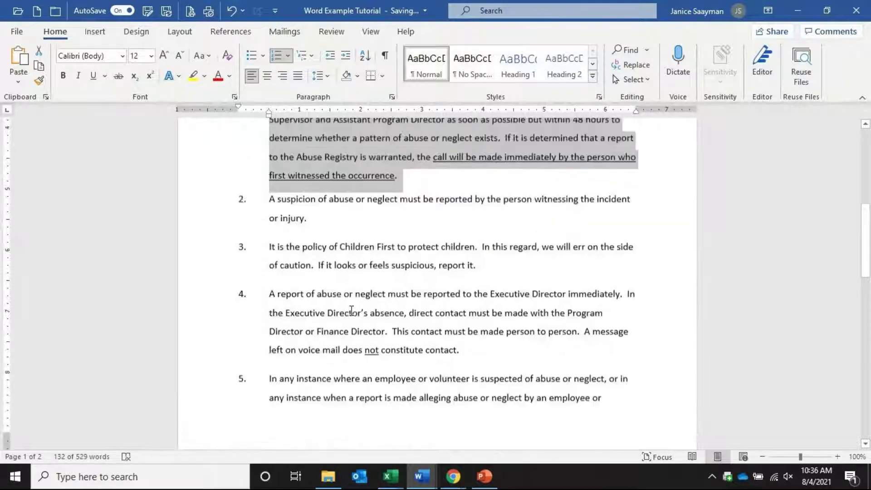
{"action": "scroll", "coordinate": [346, 312], "scroll_direction": "up", "scroll_amount": 2}
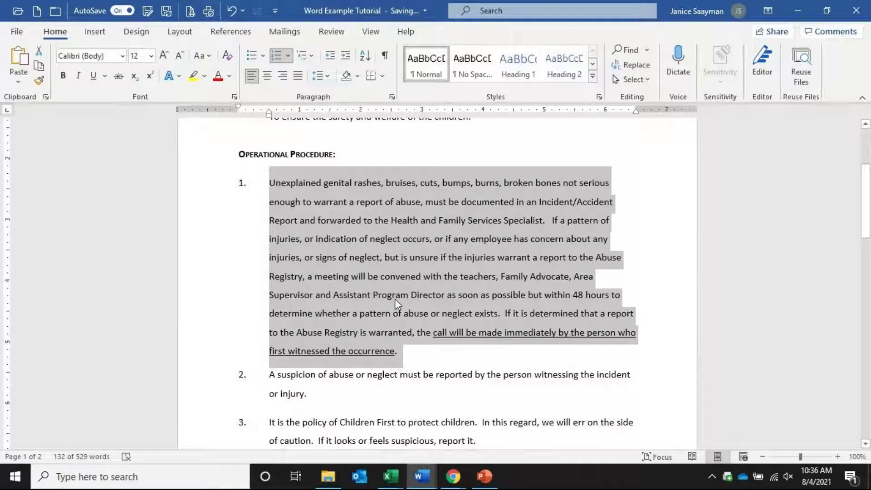
{"action": "key", "text": "alt"}
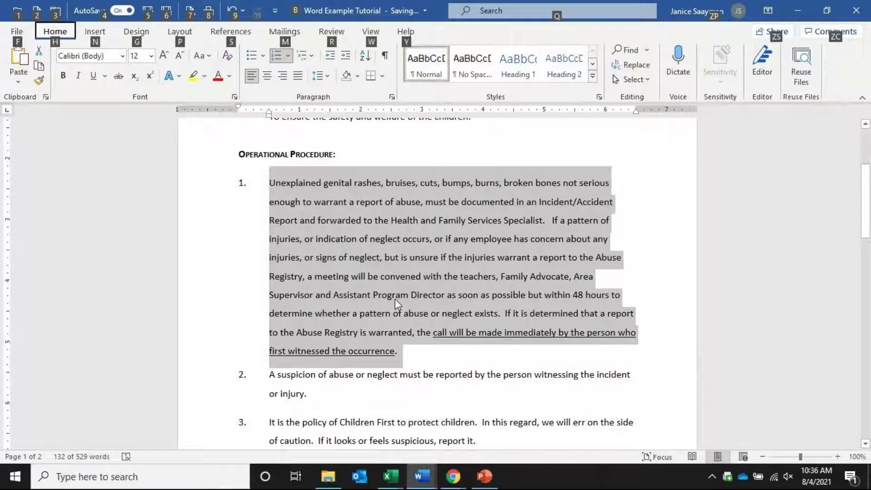
{"action": "left_click", "coordinate": [655, 255]}
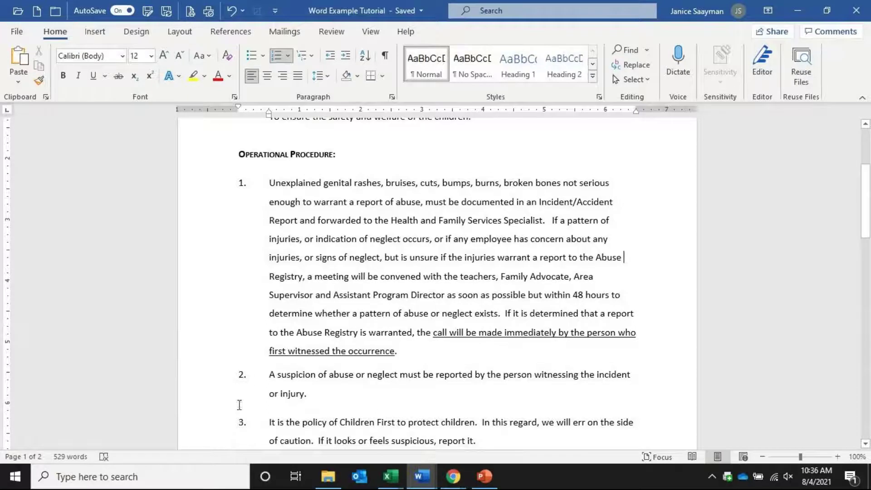
{"action": "scroll", "coordinate": [253, 369], "scroll_direction": "up", "scroll_amount": 3}
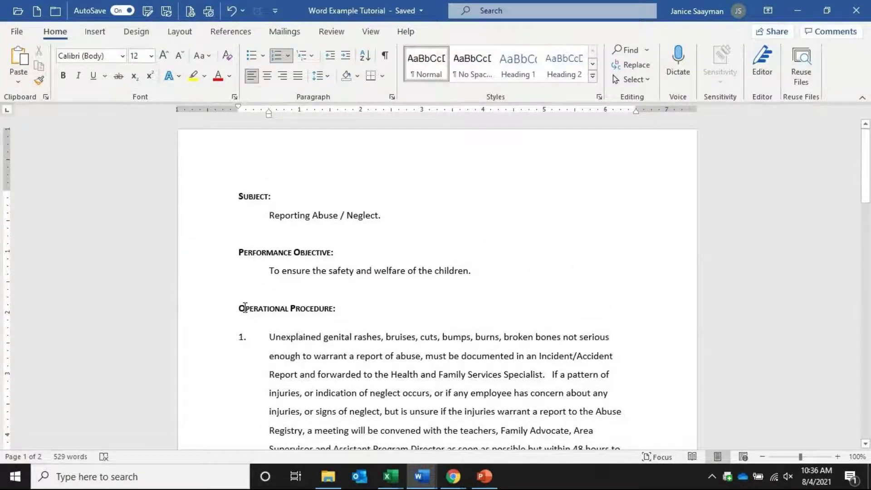
Format the Performance Objective heading as underlined Arial Nova and Format Paint it onto SUBJECT:
{"action": "left_click", "coordinate": [220, 255]}
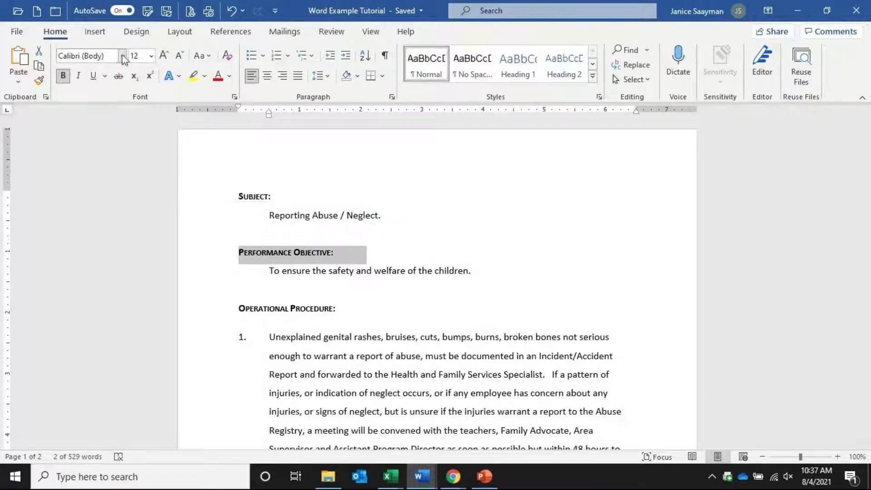
{"action": "left_click", "coordinate": [122, 56]}
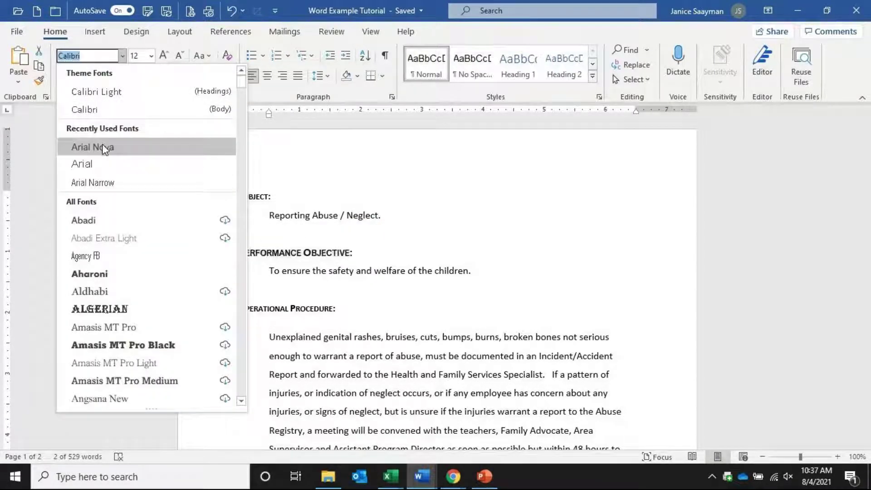
{"action": "left_click", "coordinate": [102, 146]}
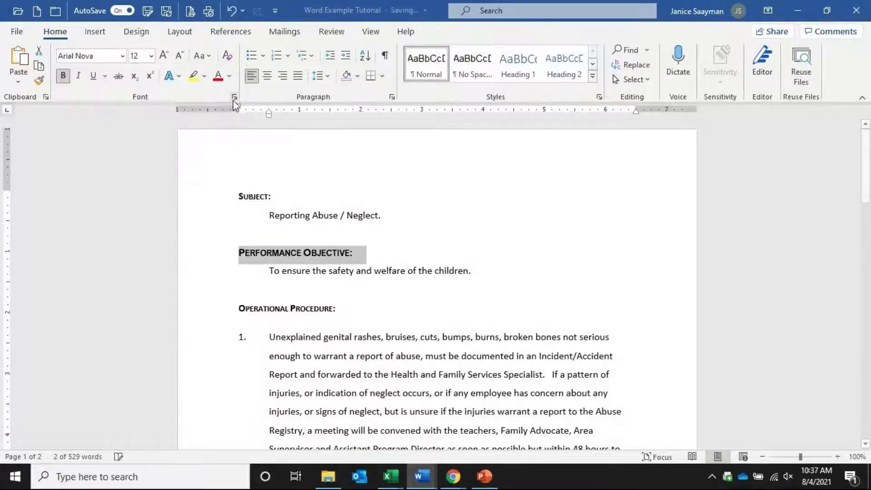
{"action": "left_click", "coordinate": [93, 76]}
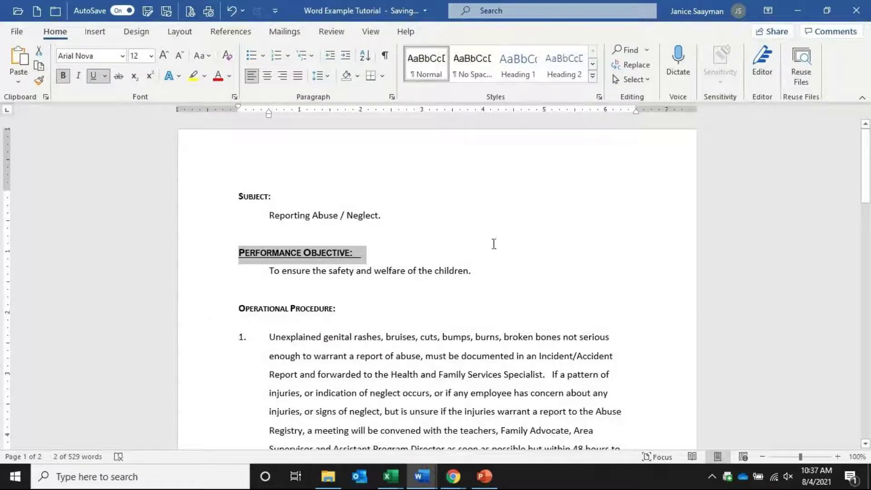
{"action": "left_click", "coordinate": [40, 85]}
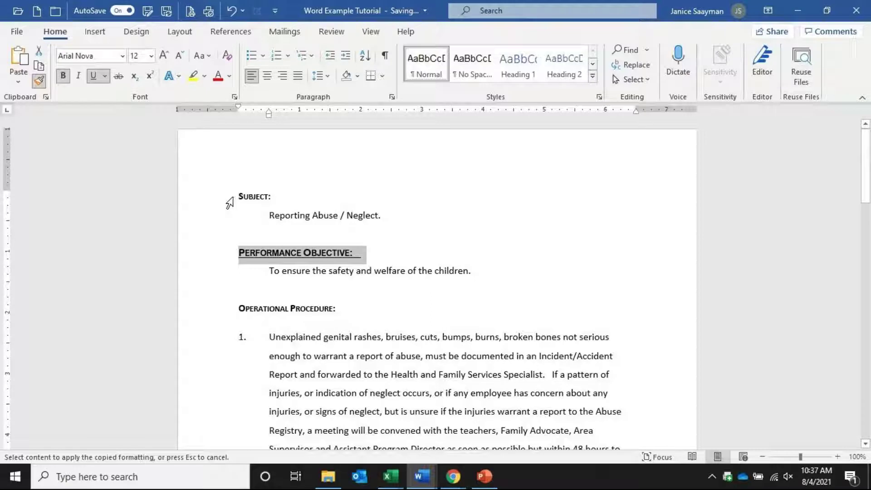
{"action": "left_click_drag", "start_coordinate": [234, 196], "coordinate": [292, 209]}
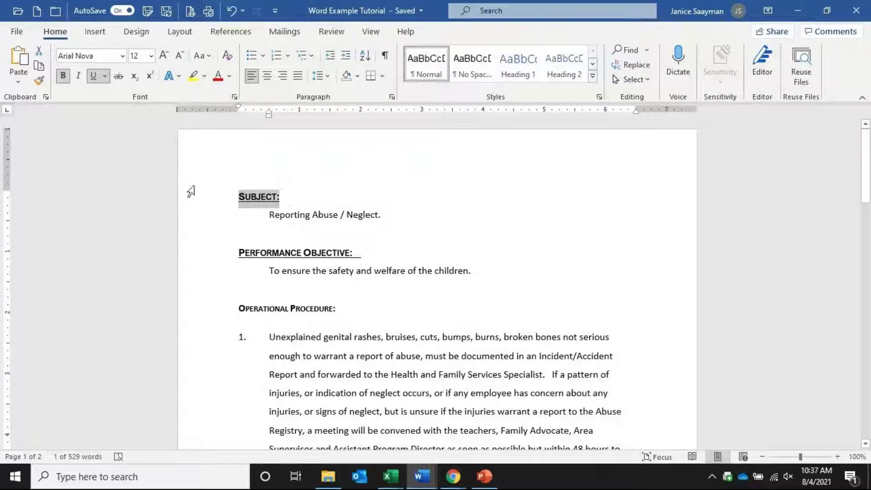
Apply the DO NOT COPY 1 watermark from the Design tab's Watermark gallery
{"action": "left_click", "coordinate": [136, 32]}
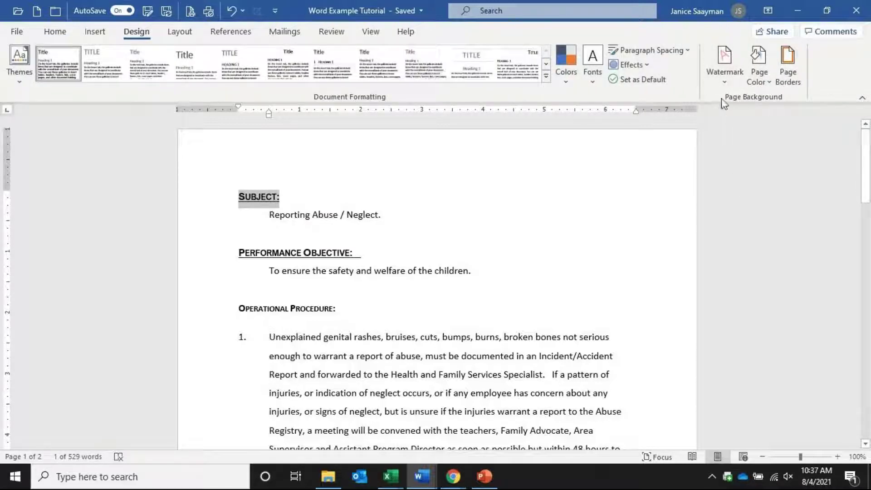
{"action": "left_click", "coordinate": [717, 61]}
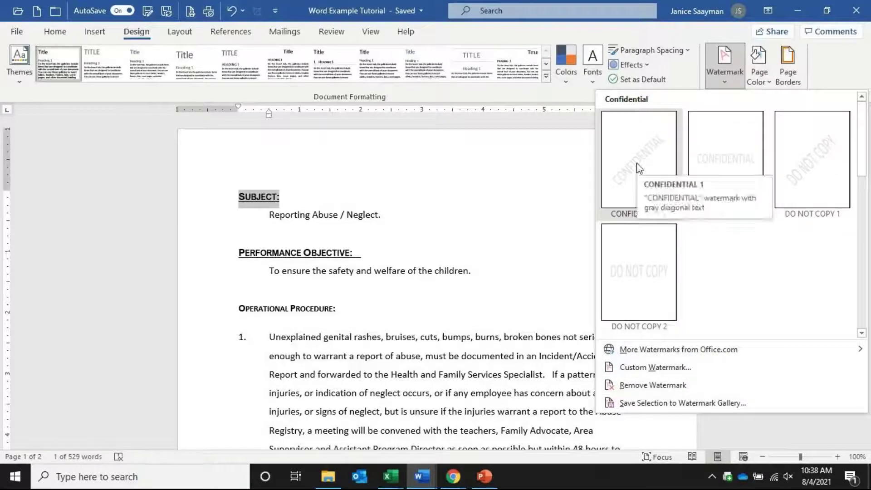
{"action": "left_click", "coordinate": [815, 170]}
{"action": "left_click_drag", "start_coordinate": [867, 181], "coordinate": [870, 202]}
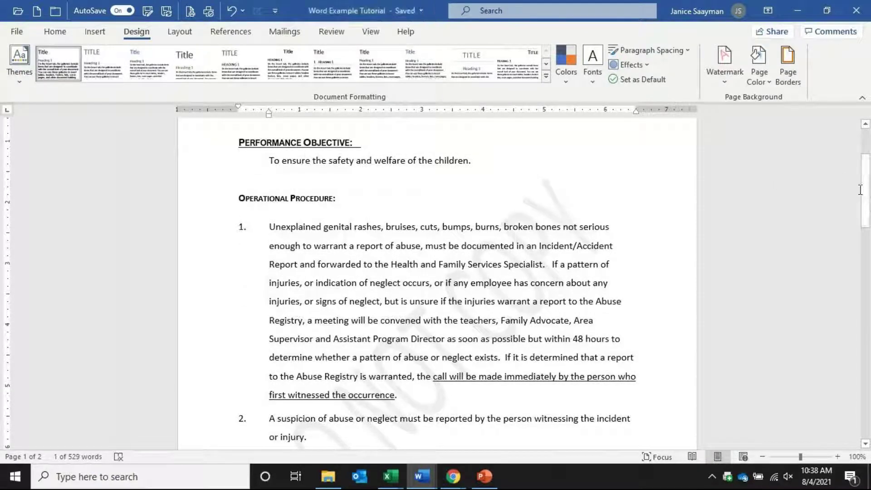
Reopen and close the watermark gallery, then undo the DO NOT COPY watermark
{"action": "left_click", "coordinate": [725, 80]}
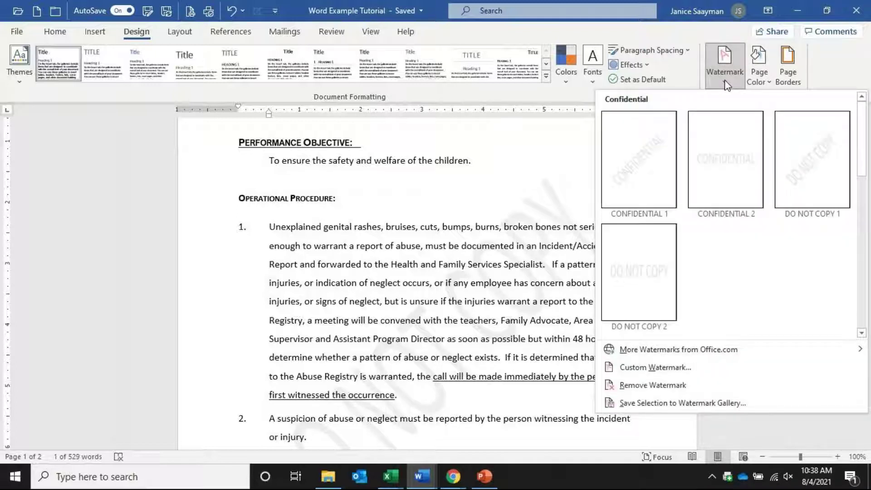
{"action": "left_click", "coordinate": [725, 82]}
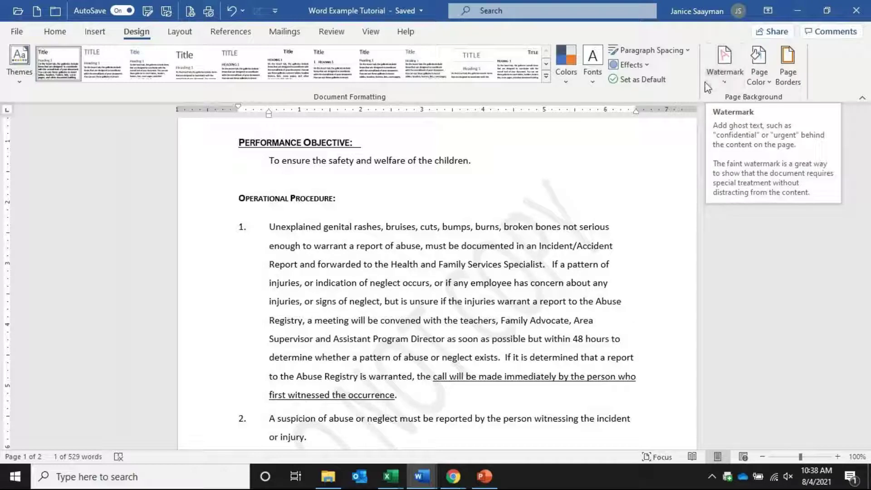
{"action": "left_click", "coordinate": [231, 13]}
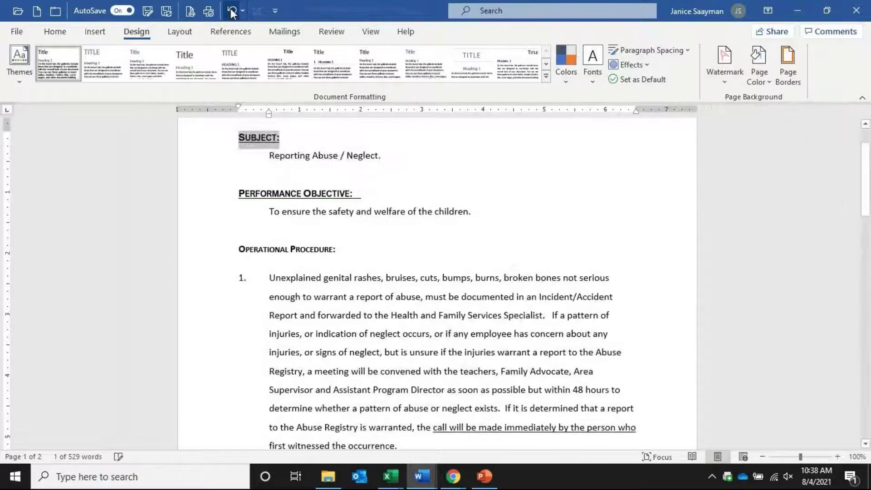
Undo the earlier change, then Format Paint PERFORMANCE OBJECTIVE:'s underlined heading style onto SUBJECT:
{"action": "left_click", "coordinate": [232, 13]}
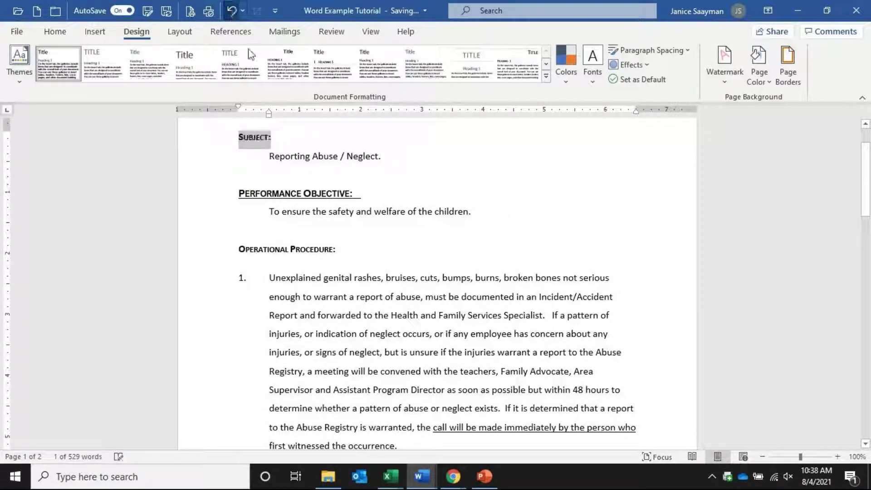
{"action": "left_click", "coordinate": [204, 200]}
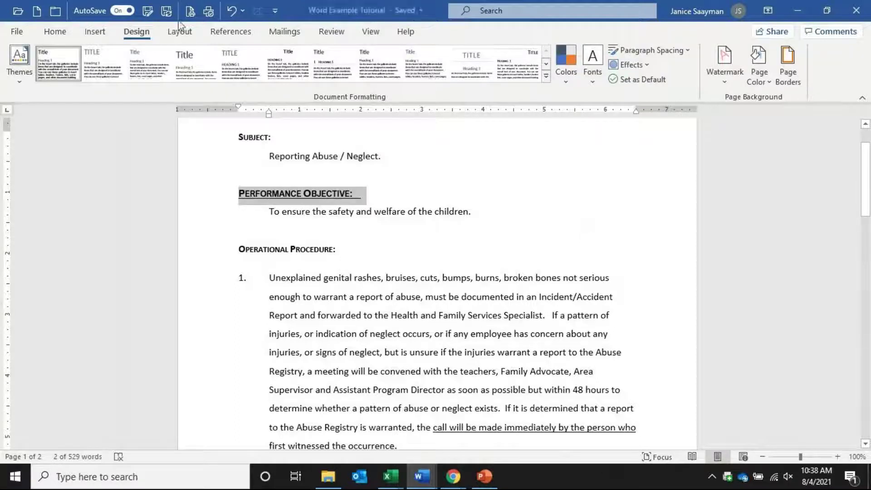
{"action": "left_click", "coordinate": [55, 32]}
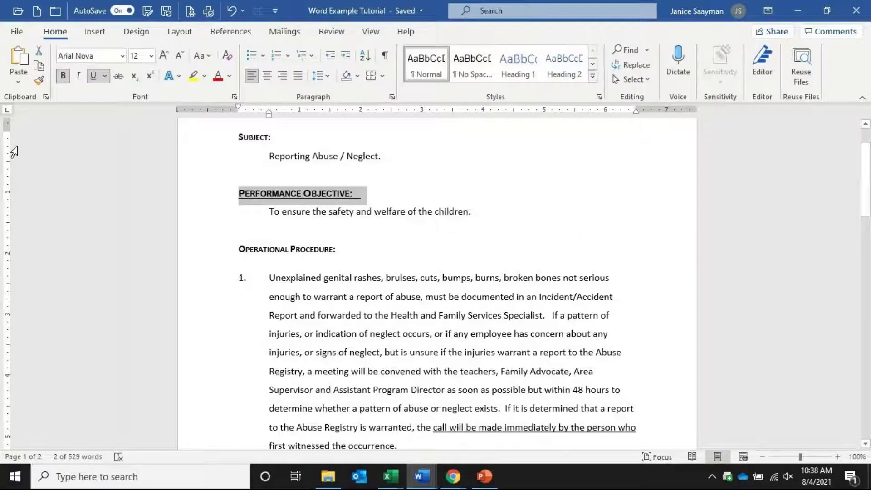
{"action": "left_click", "coordinate": [40, 82]}
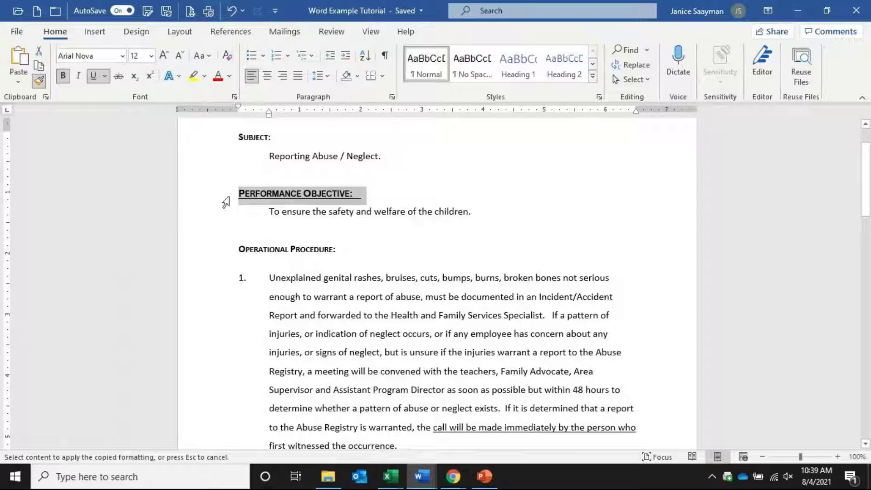
{"action": "left_click", "coordinate": [230, 140]}
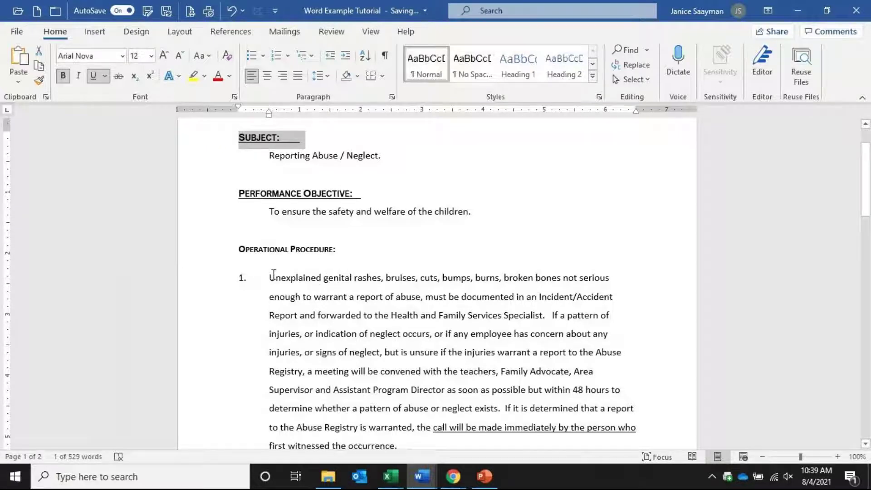
{"action": "left_click_drag", "start_coordinate": [222, 279], "coordinate": [399, 395]}
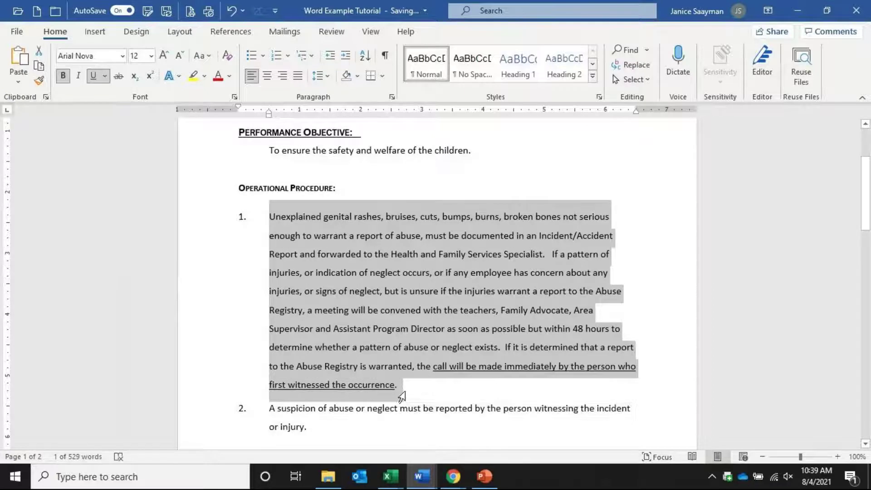
Cut procedure item 1, paste it at item 3 with Continue List, then undo the paste
{"action": "right_click", "coordinate": [390, 262]}
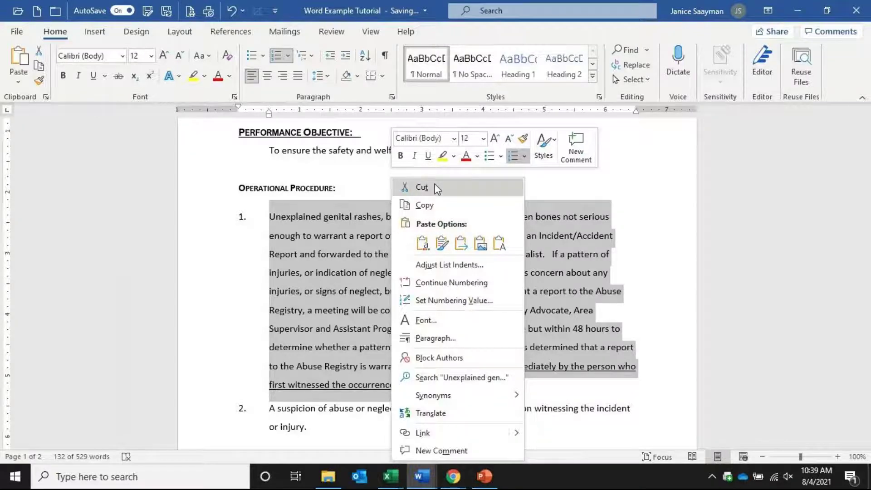
{"action": "left_click", "coordinate": [429, 188]}
{"action": "left_click", "coordinate": [270, 302]}
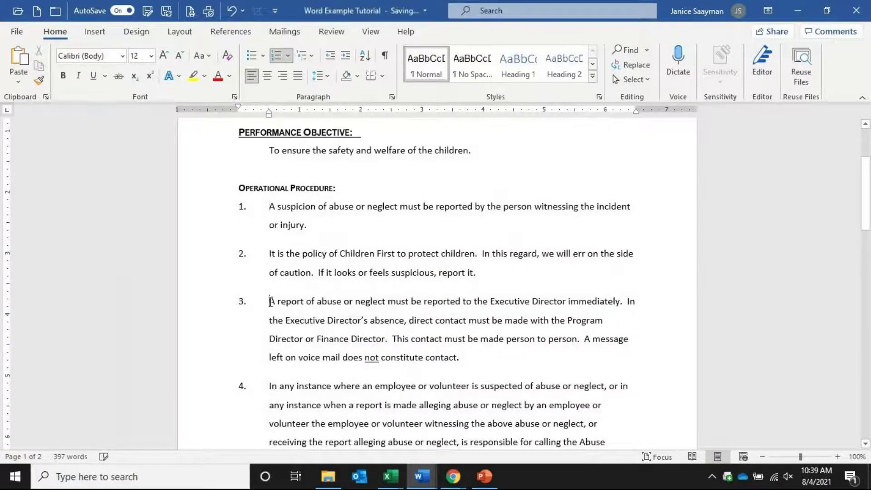
{"action": "right_click", "coordinate": [270, 302]}
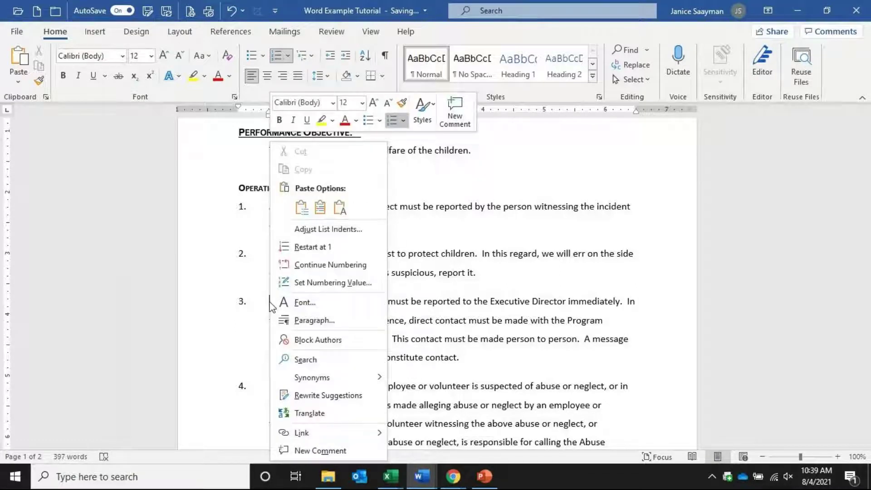
{"action": "left_click", "coordinate": [302, 207]}
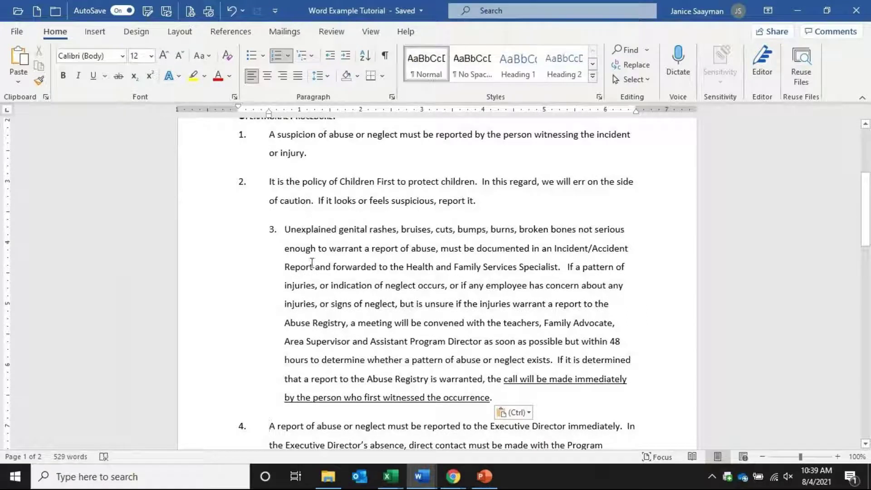
{"action": "left_click", "coordinate": [232, 11]}
Switch AutoSave to Off for the Word Example Tutorial document
{"action": "left_click", "coordinate": [130, 10]}
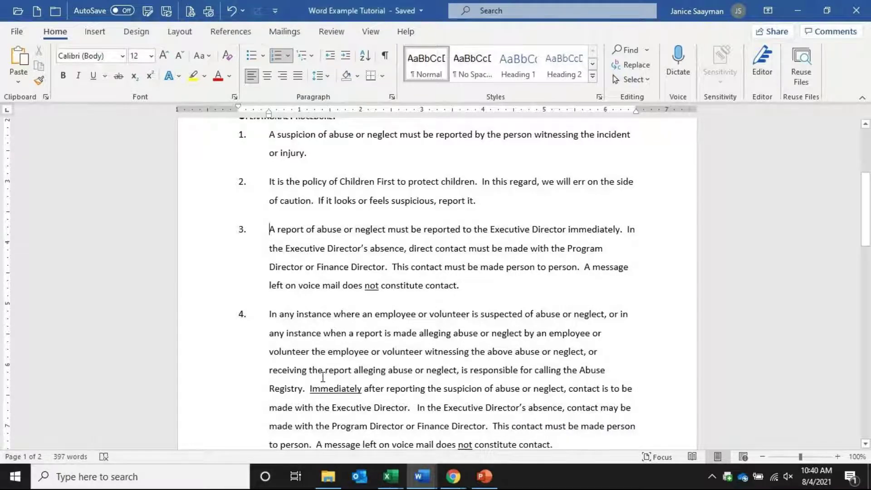
{"action": "scroll", "coordinate": [323, 377], "scroll_direction": "up", "scroll_amount": 3}
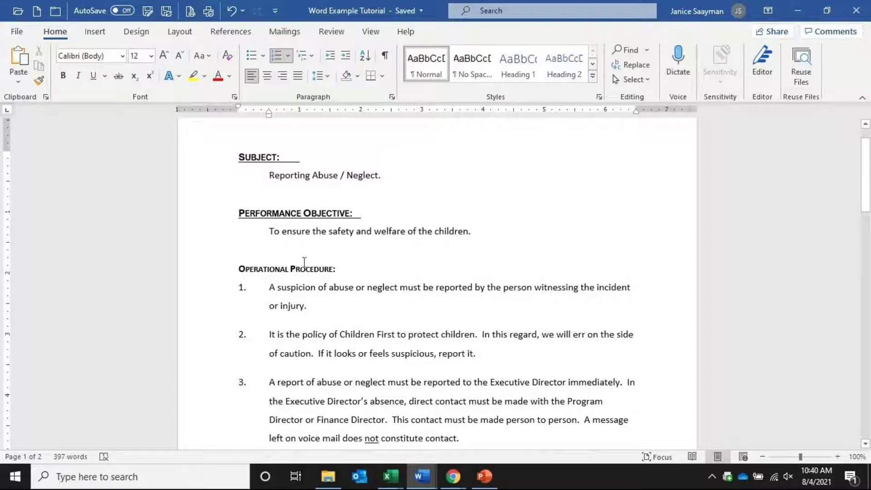
{"action": "scroll", "coordinate": [304, 262], "scroll_direction": "down", "scroll_amount": 1}
{"action": "scroll", "coordinate": [304, 262], "scroll_direction": "down", "scroll_amount": 5}
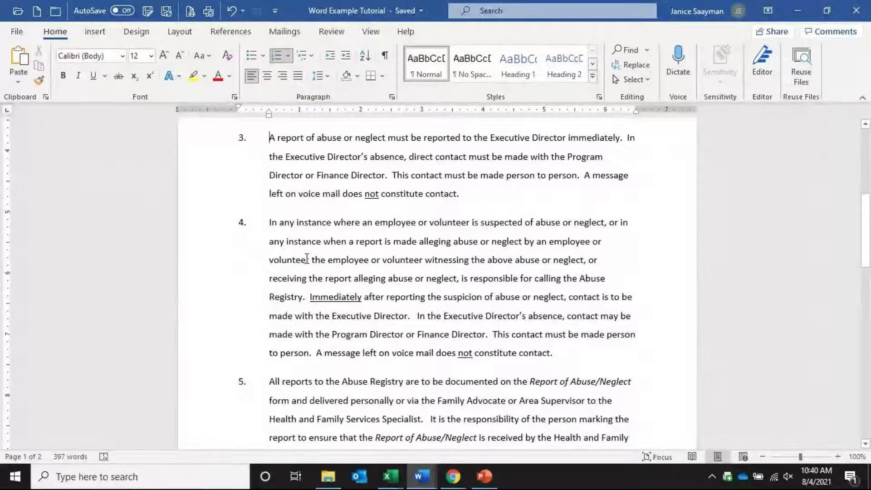
{"action": "right_click", "coordinate": [307, 260]}
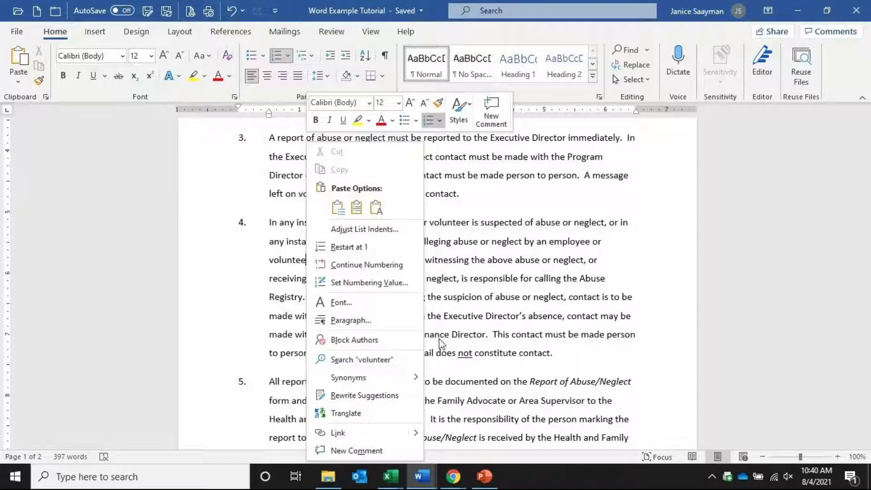
{"action": "left_click", "coordinate": [468, 372]}
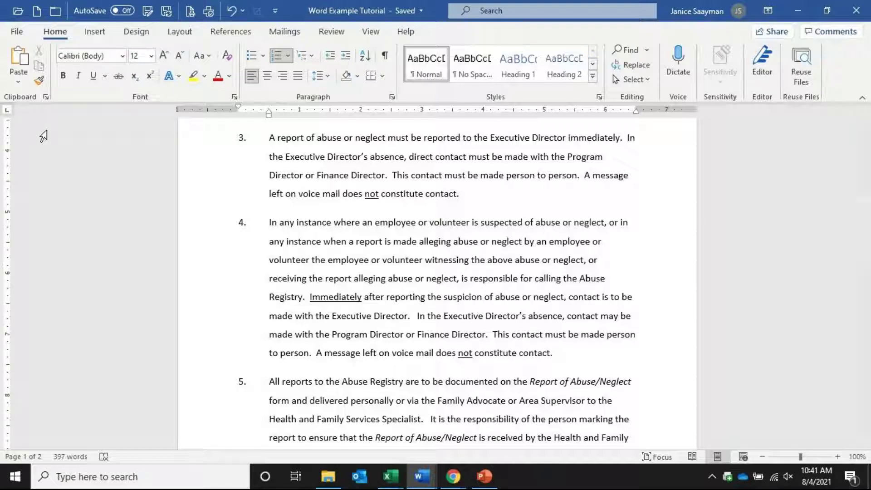
Close the Word tutorial and bring up the Tutorial Office Supplies PO workbook in Excel
{"action": "left_click", "coordinate": [856, 13]}
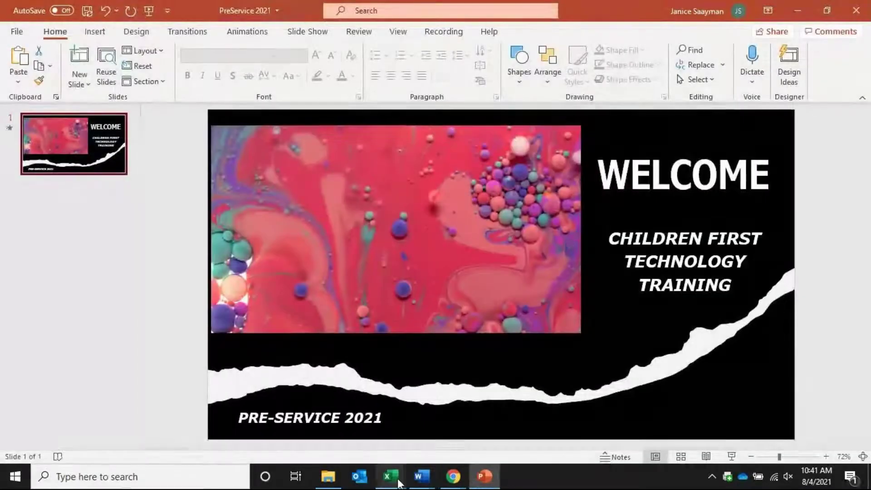
{"action": "mouse_move", "coordinate": [398, 482]}
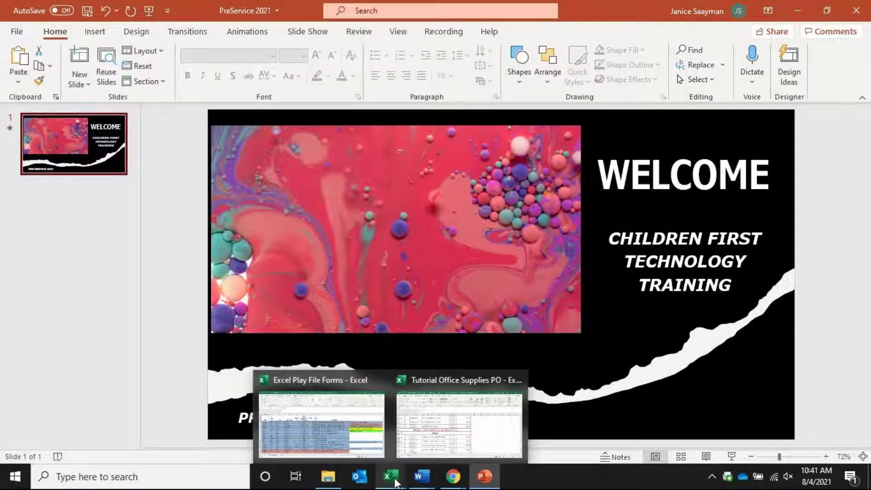
{"action": "left_click", "coordinate": [421, 440]}
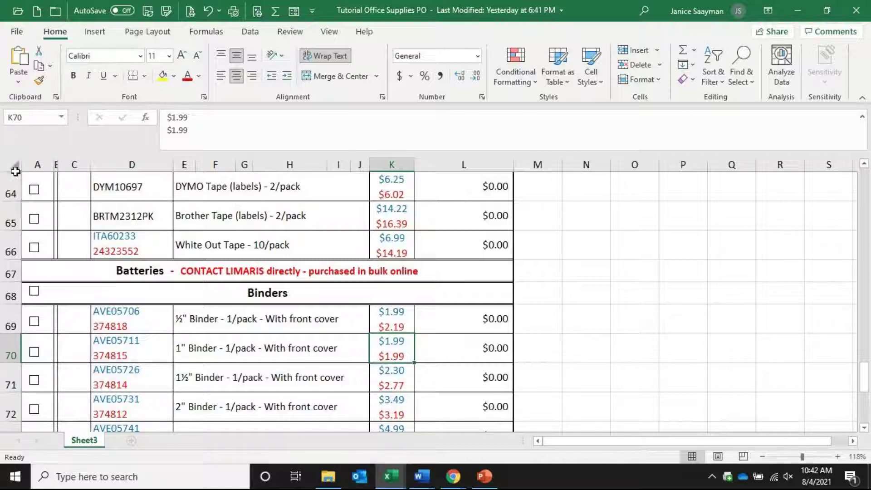
Copy the purchase order header range A1:L11 from the worksheet
{"action": "left_click_drag", "start_coordinate": [864, 369], "coordinate": [865, 169]}
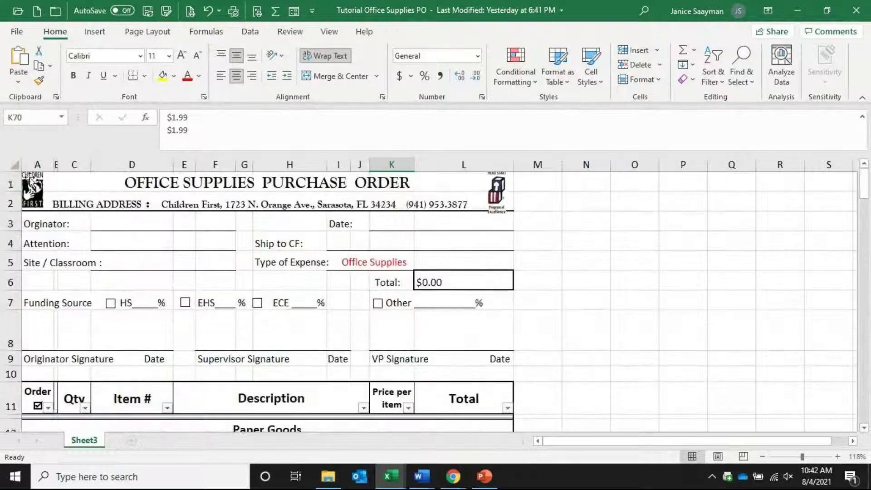
{"action": "left_click", "coordinate": [10, 165]}
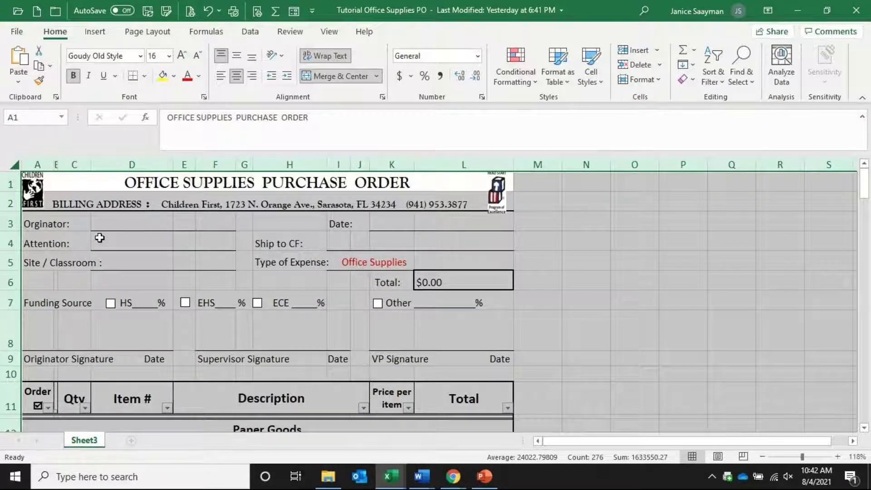
{"action": "left_click", "coordinate": [248, 239]}
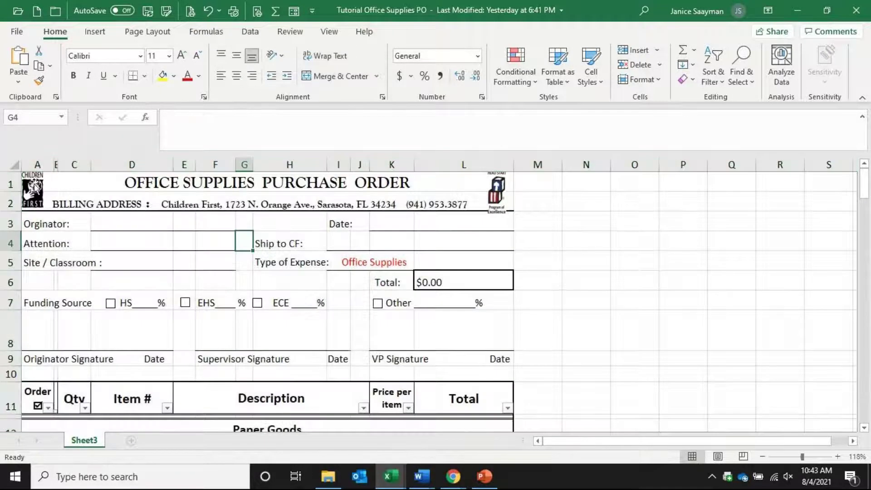
{"action": "left_click_drag", "start_coordinate": [462, 189], "coordinate": [444, 401]}
{"action": "right_click", "coordinate": [366, 235]}
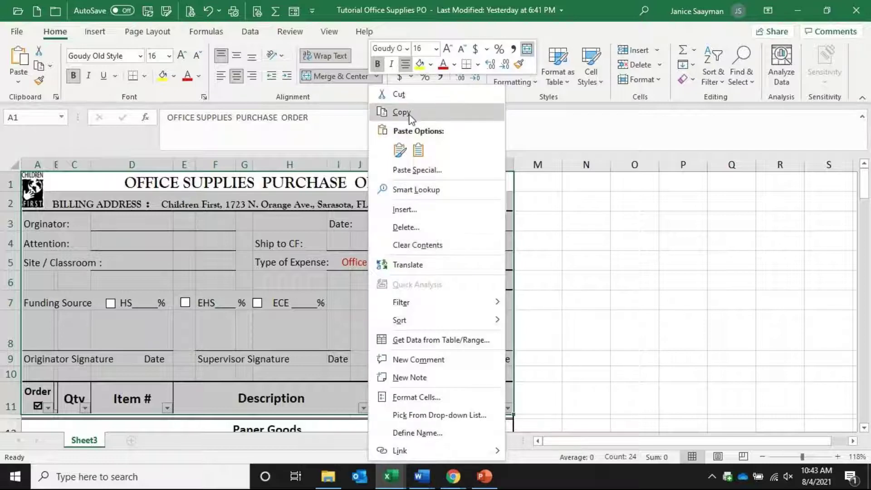
{"action": "left_click", "coordinate": [401, 112]}
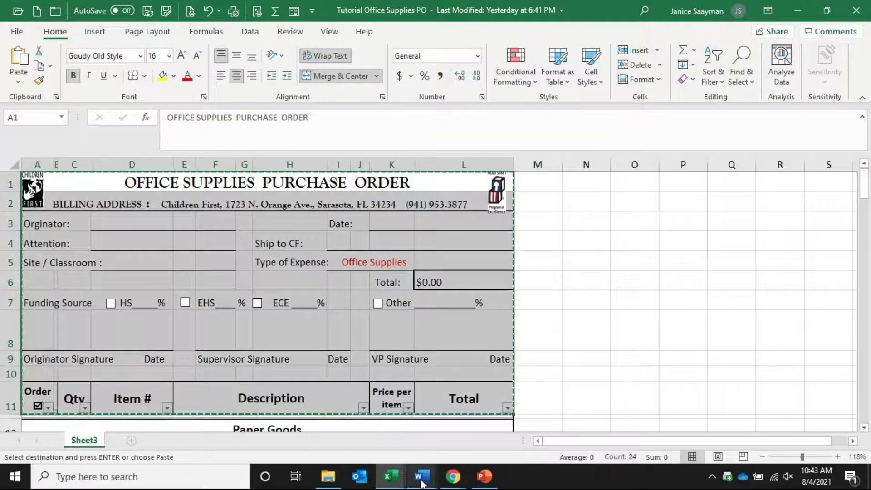
Type four placeholder lines in the new document, starting with 'Agdsflkgjsd;lkfjgld;kf'
{"action": "mouse_move", "coordinate": [422, 476]}
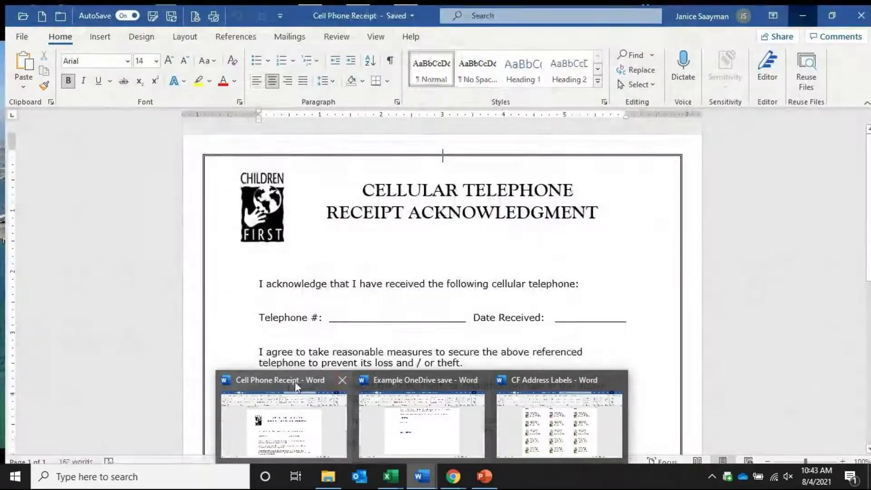
{"action": "left_click", "coordinate": [267, 410]}
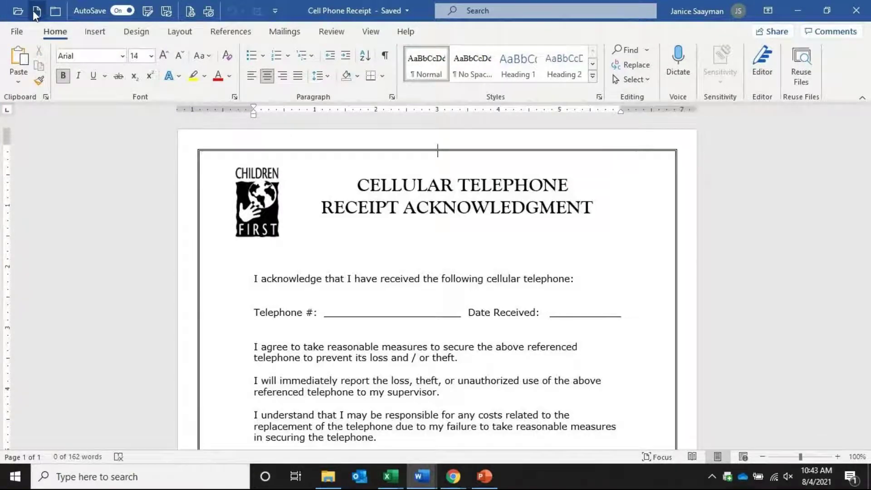
{"action": "type", "text": "Agdsflkgjsd;lkfjgld;kf"}
{"action": "key", "text": "Return"}
{"action": "type", "text": "S;lgj;dlsfjg;ldsf"}
{"action": "key", "text": "Return"}
{"action": "type", "text": "Fs;gjdsfl;kgjdskl;f"}
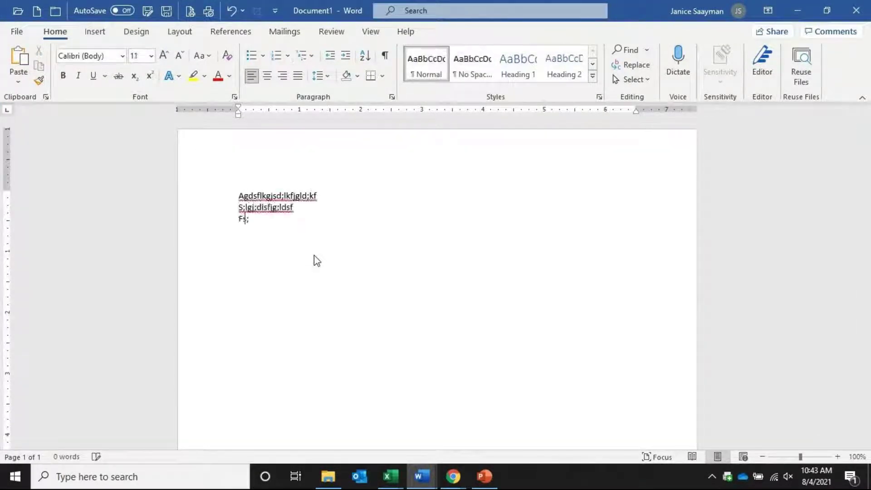
{"action": "key", "text": "Return"}
{"action": "type", "text": ";klsgjd;sflkjg;lkdsf"}
{"action": "key", "text": "Return"}
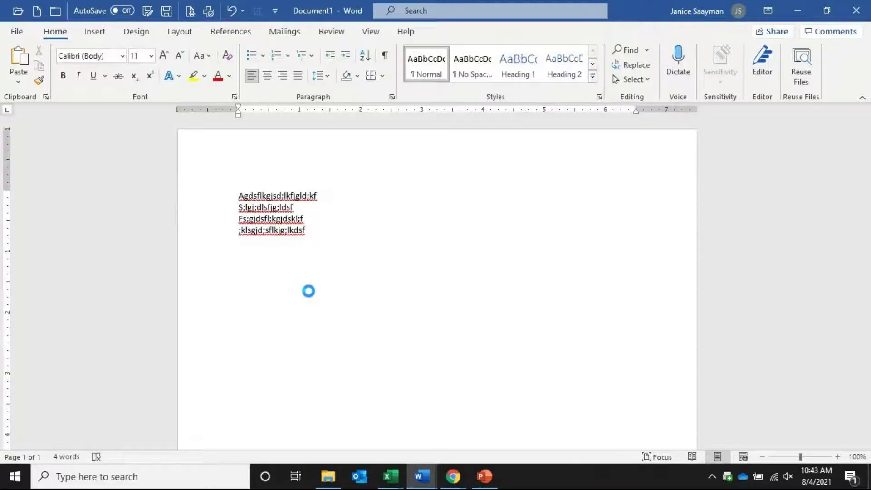
{"action": "scroll", "coordinate": [309, 291], "scroll_direction": "down", "scroll_amount": 2}
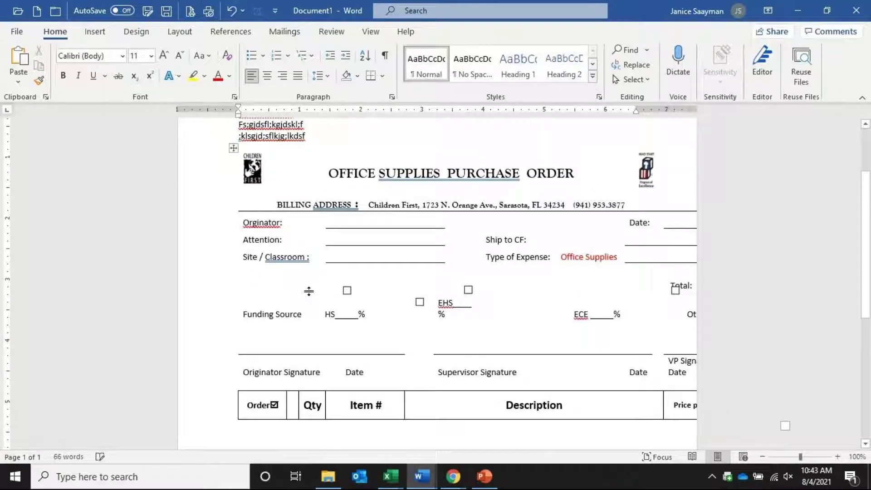
Move the pasted purchase-order table left and drag its corner handle inward to fit the page
{"action": "left_click", "coordinate": [405, 286]}
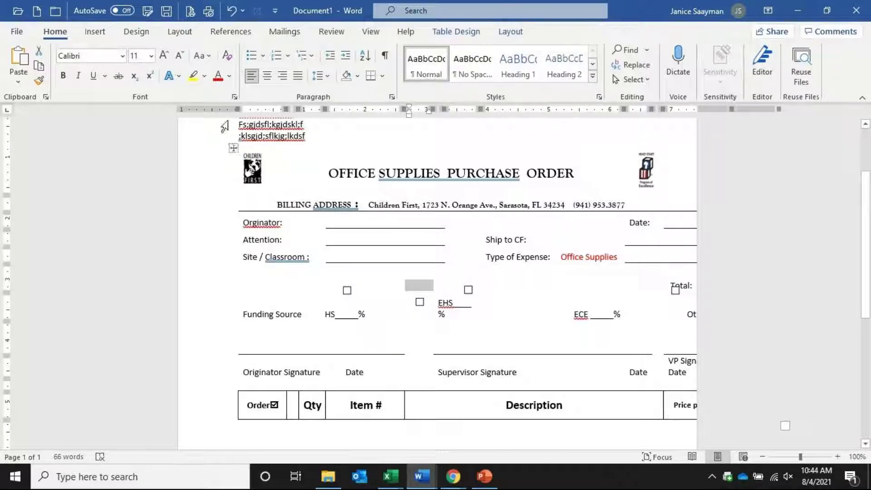
{"action": "left_click", "coordinate": [233, 149]}
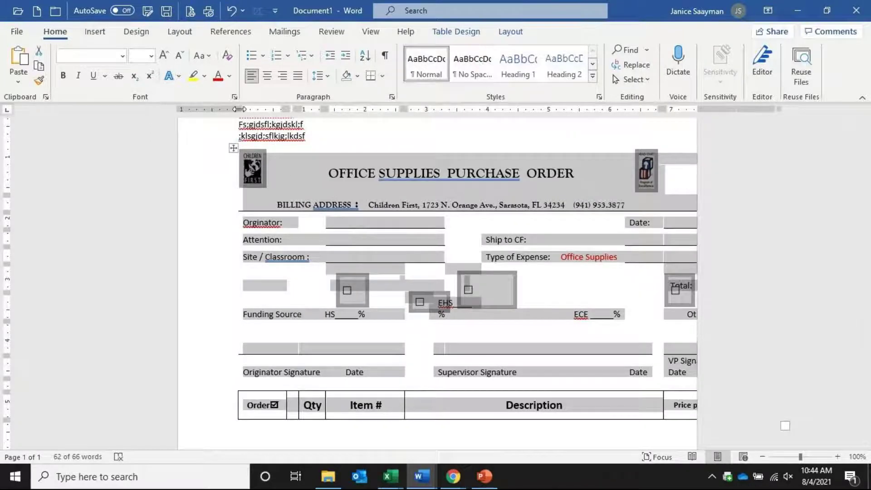
{"action": "left_click_drag", "start_coordinate": [240, 109], "coordinate": [240, 108]}
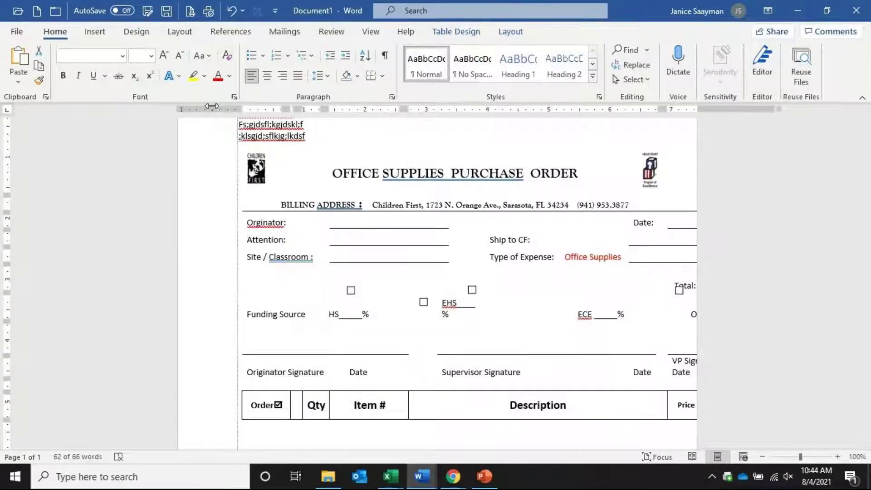
{"action": "mouse_move", "coordinate": [233, 149]}
{"action": "left_mouse_down"}
{"action": "mouse_move", "coordinate": [216, 140]}
{"action": "mouse_move", "coordinate": [160, 148]}
{"action": "mouse_move", "coordinate": [181, 152]}
{"action": "left_mouse_up"}
{"action": "left_click", "coordinate": [162, 148]}
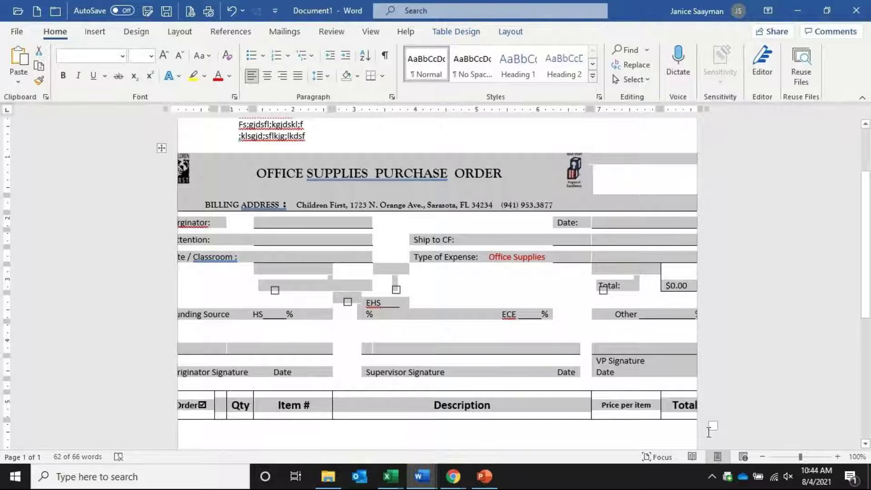
{"action": "left_click_drag", "start_coordinate": [712, 425], "coordinate": [578, 354]}
Dismiss the Alt Text notice and shift the OFFICE SUPPLIES PURCHASE ORDER title right
{"action": "left_click", "coordinate": [186, 168]}
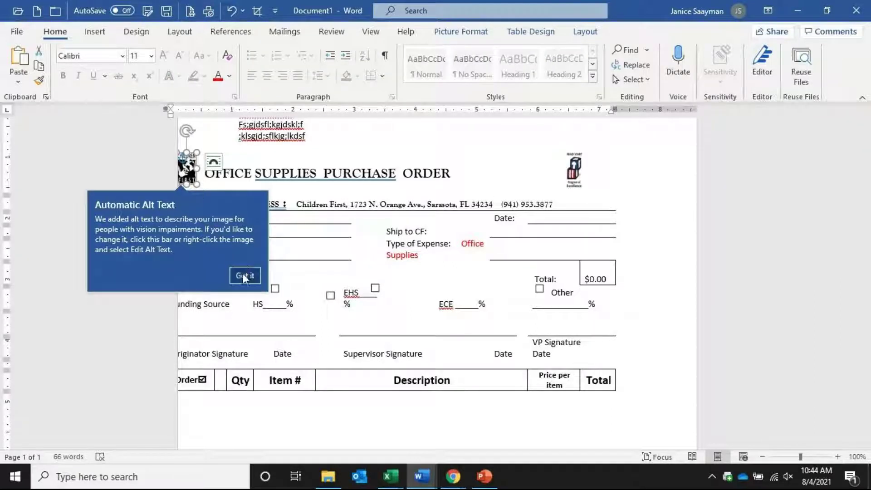
{"action": "left_click", "coordinate": [245, 275]}
{"action": "left_click", "coordinate": [281, 173]}
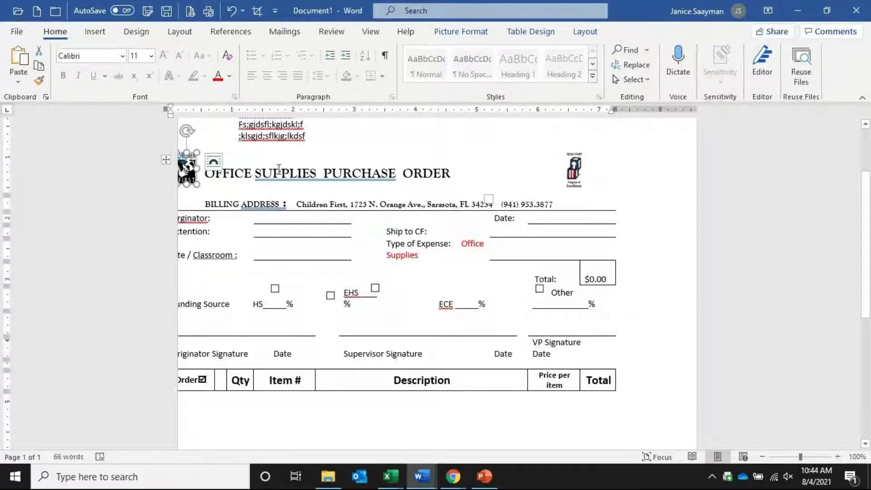
{"action": "left_click", "coordinate": [166, 159]}
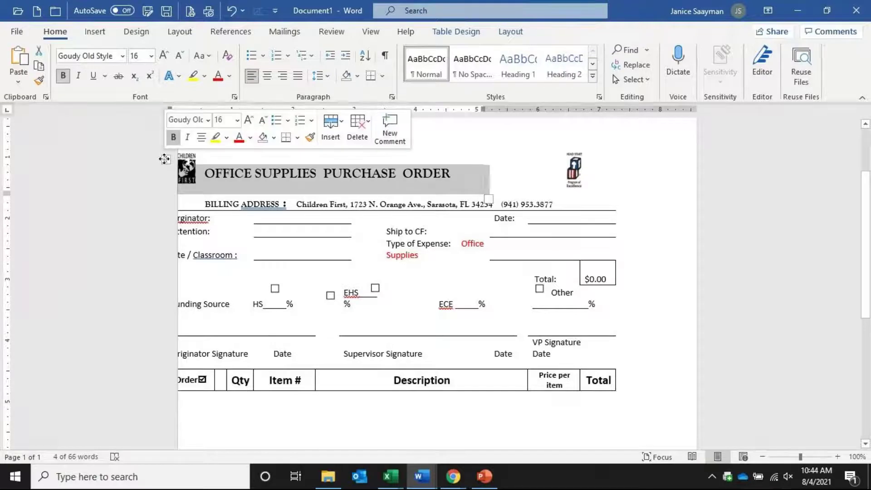
{"action": "key", "text": "Left"}
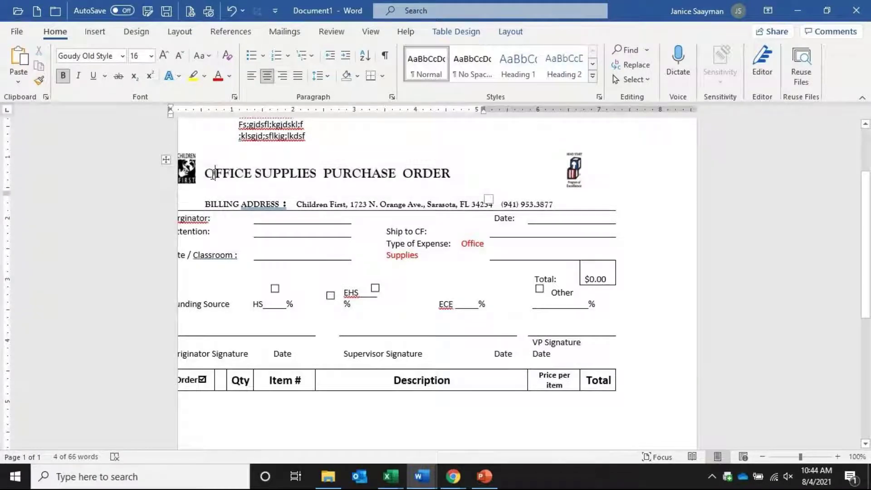
{"action": "left_click_drag", "start_coordinate": [170, 108], "coordinate": [190, 111]}
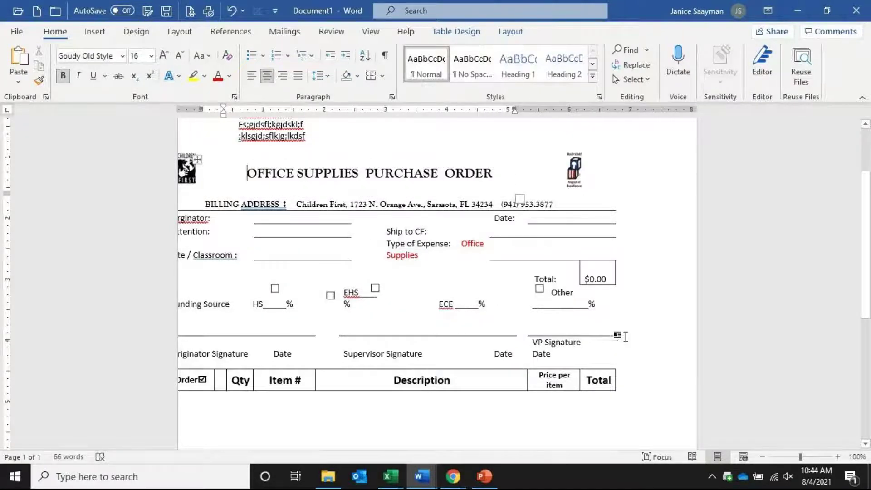
Add an empty row beneath the item table's header row
{"action": "scroll", "coordinate": [630, 343], "scroll_direction": "down", "scroll_amount": 3}
{"action": "scroll", "coordinate": [631, 343], "scroll_direction": "up", "scroll_amount": 5}
{"action": "scroll", "coordinate": [632, 327], "scroll_direction": "down", "scroll_amount": 7}
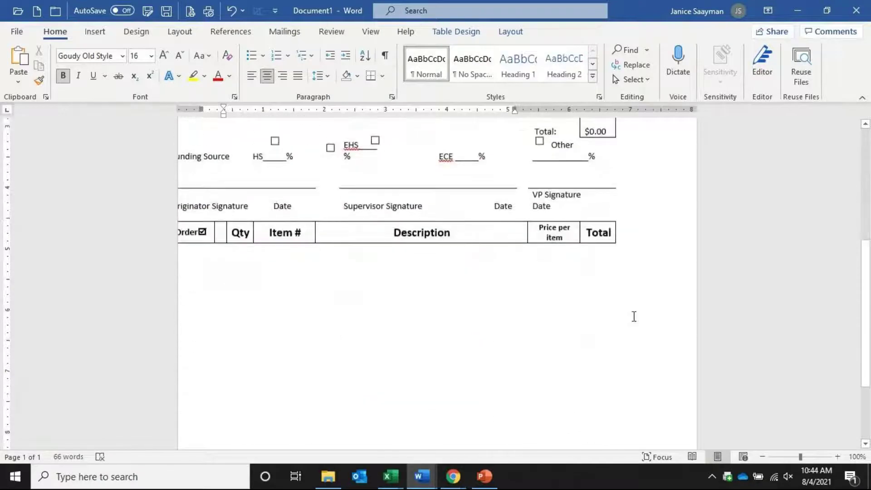
{"action": "left_click", "coordinate": [634, 231]}
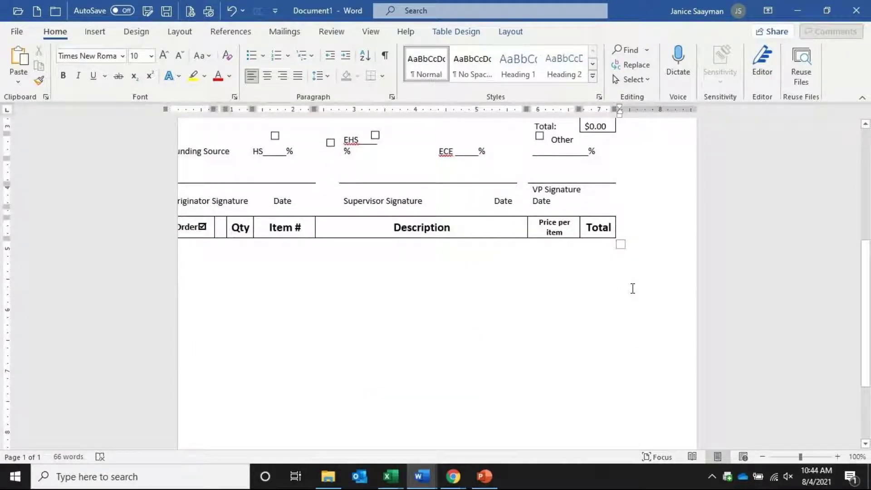
{"action": "key", "text": "Return"}
{"action": "key", "text": "Return"}
{"action": "key", "text": "Return"}
Select the line 'S;lgj;dlsfjg;ldsf', then put the caret at the start of the fourth line
{"action": "scroll", "coordinate": [454, 268], "scroll_direction": "up", "scroll_amount": 5}
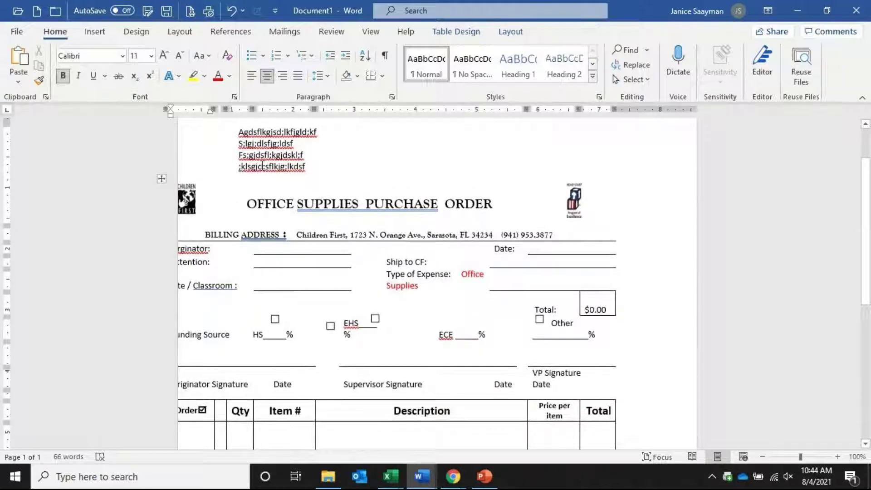
{"action": "left_click", "coordinate": [208, 144]}
{"action": "right_click", "coordinate": [272, 144]}
{"action": "left_click", "coordinate": [207, 145]}
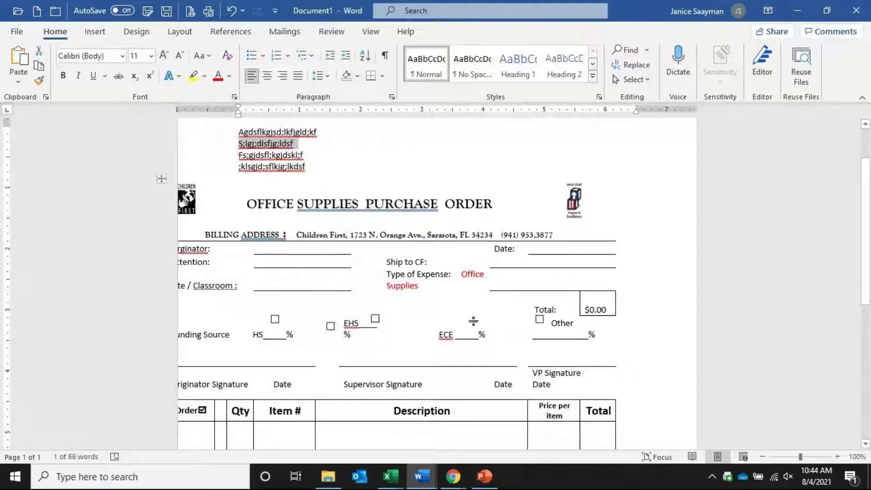
{"action": "scroll", "coordinate": [622, 355], "scroll_direction": "down", "scroll_amount": 5}
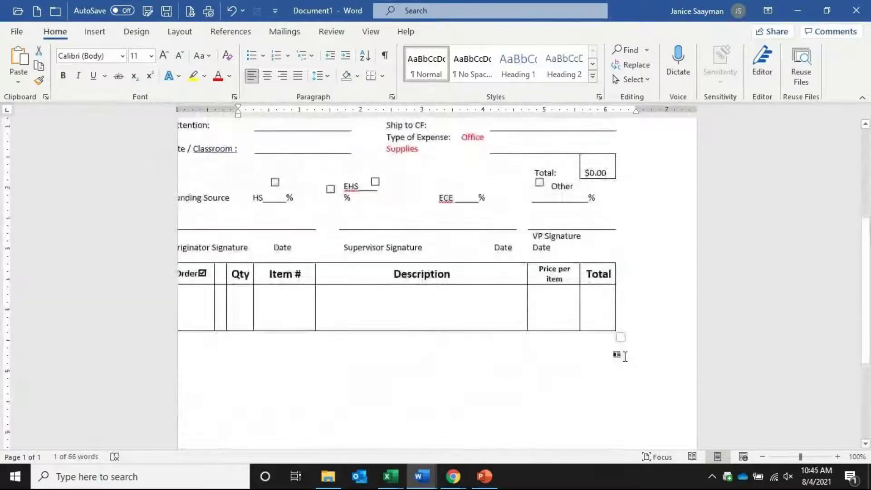
{"action": "scroll", "coordinate": [622, 355], "scroll_direction": "up", "scroll_amount": 3}
{"action": "scroll", "coordinate": [623, 354], "scroll_direction": "up", "scroll_amount": 5}
{"action": "left_click", "coordinate": [239, 230]}
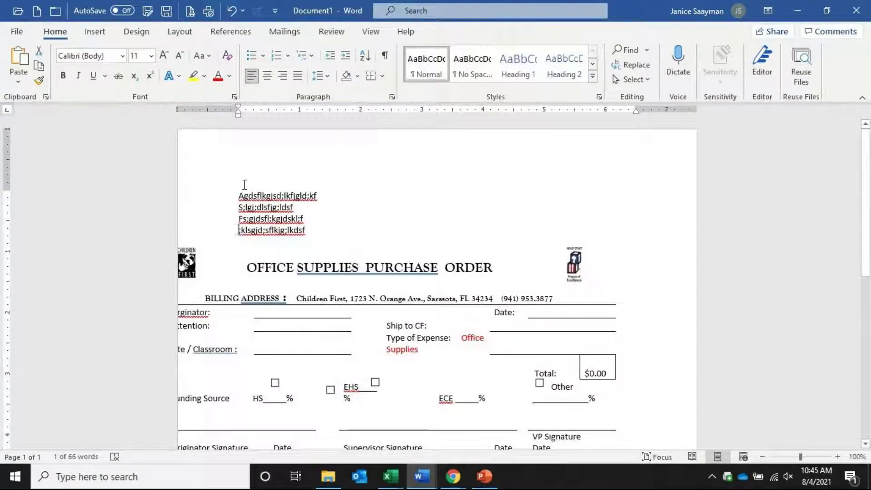
Insert blank lines above the fourth text line and get back to Document1
{"action": "mouse_move", "coordinate": [422, 484]}
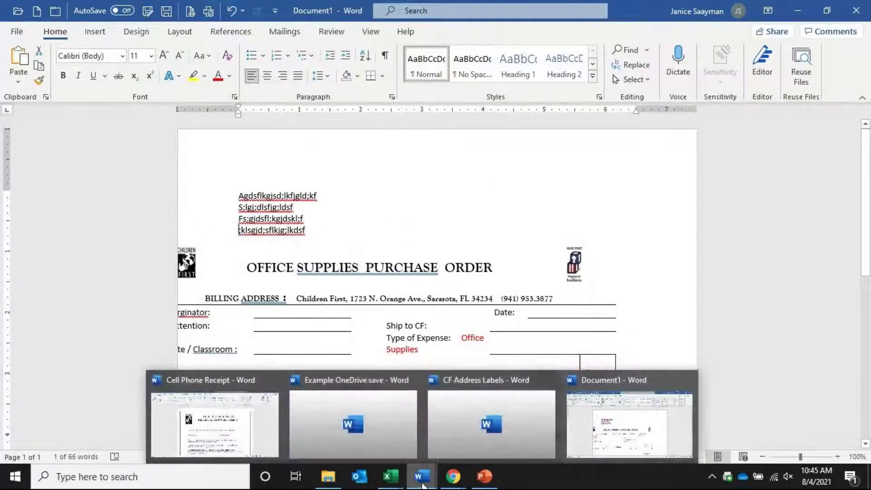
{"action": "key", "text": "Return"}
{"action": "key", "text": "Return"}
{"action": "key", "text": "Return"}
{"action": "key", "text": "Return"}
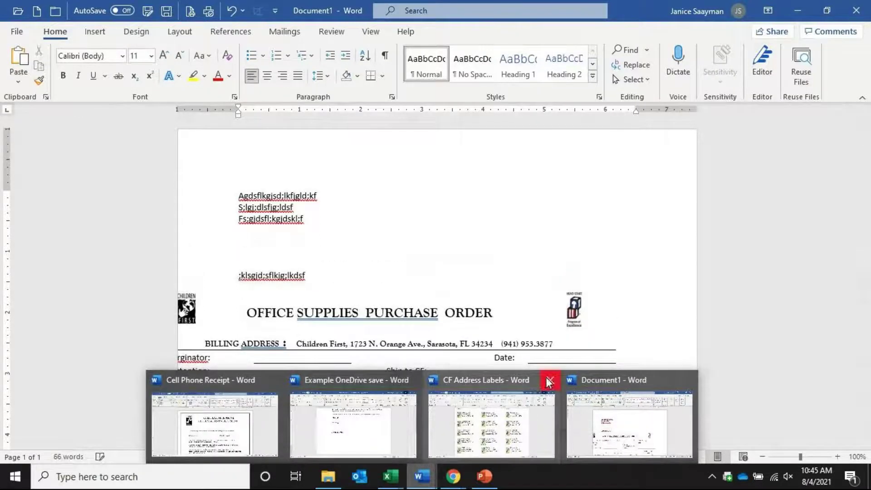
{"action": "left_click", "coordinate": [549, 381]}
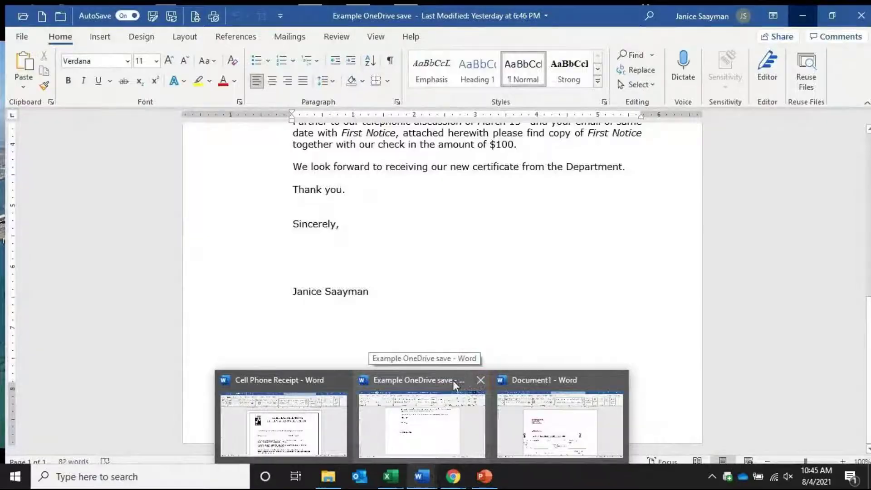
{"action": "left_click", "coordinate": [281, 417]}
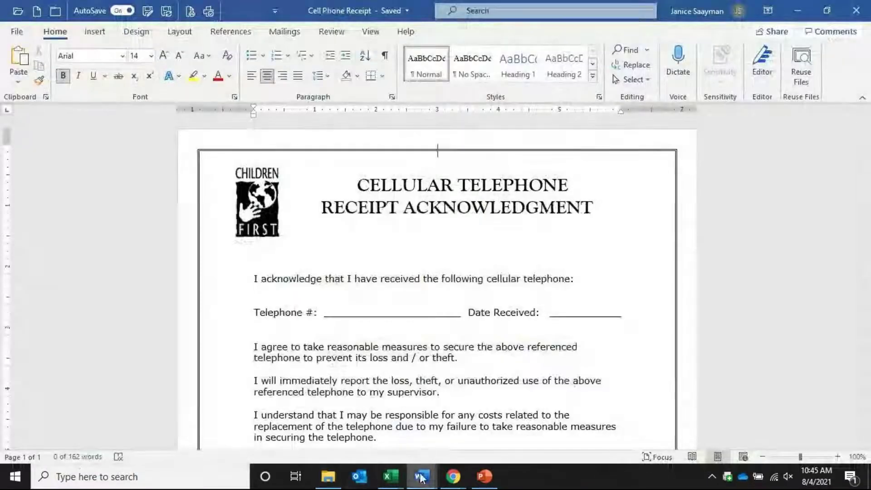
{"action": "mouse_move", "coordinate": [421, 477]}
{"action": "left_click", "coordinate": [490, 418]}
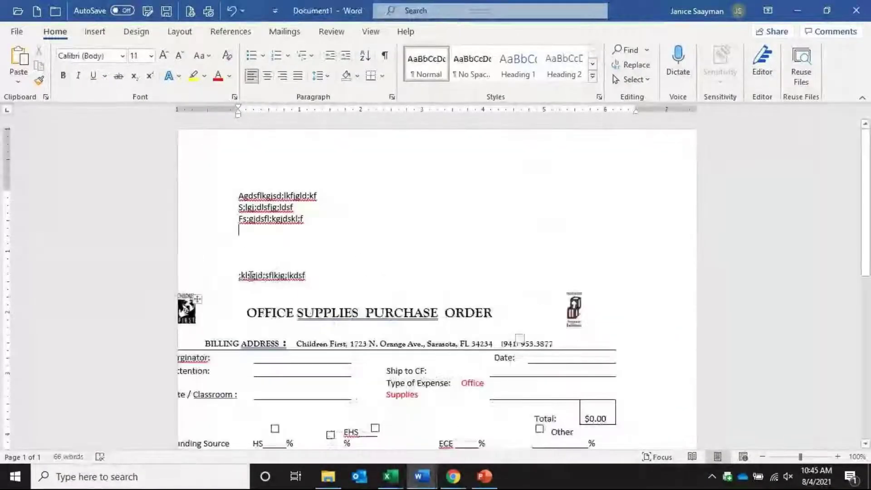
Paste a second copy of the purchase-order form into the blank lines
{"action": "left_click", "coordinate": [286, 313]}
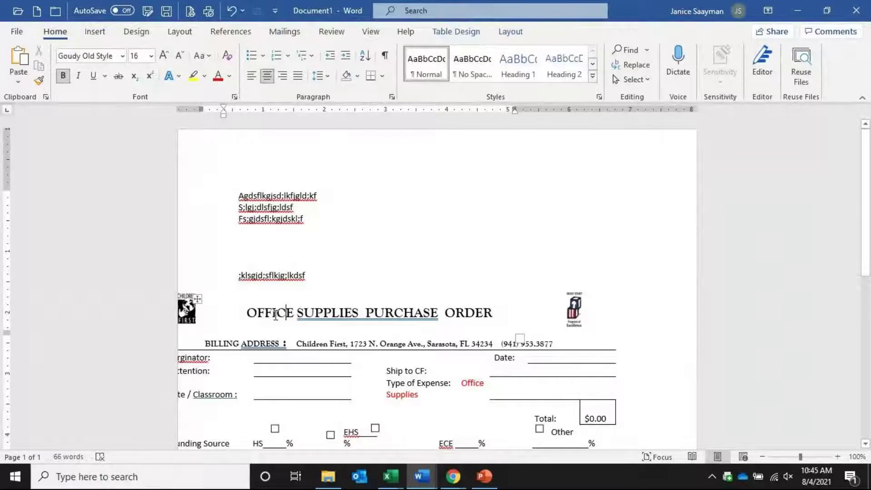
{"action": "left_click", "coordinate": [196, 300]}
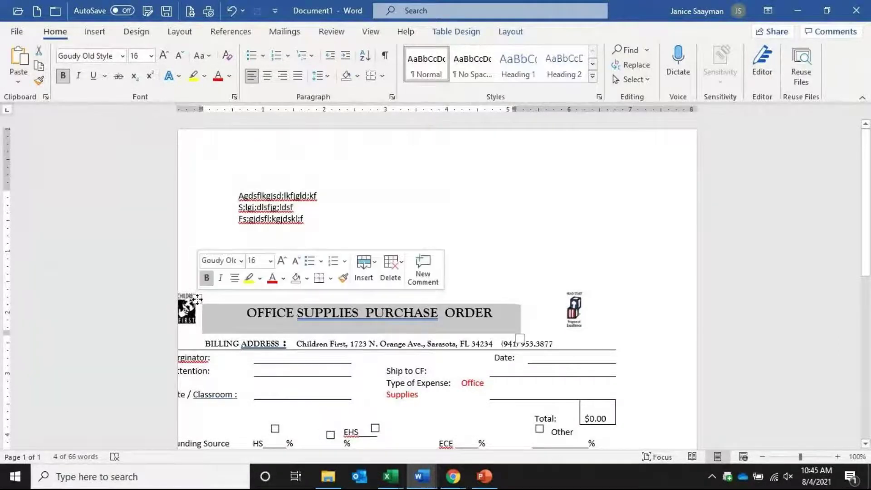
{"action": "left_click", "coordinate": [189, 276]}
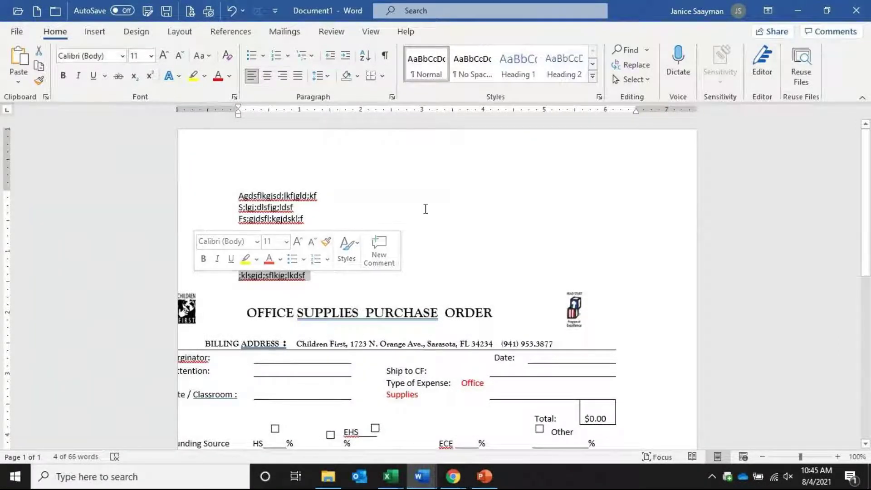
{"action": "left_click", "coordinate": [266, 240]}
{"action": "key", "text": "Return"}
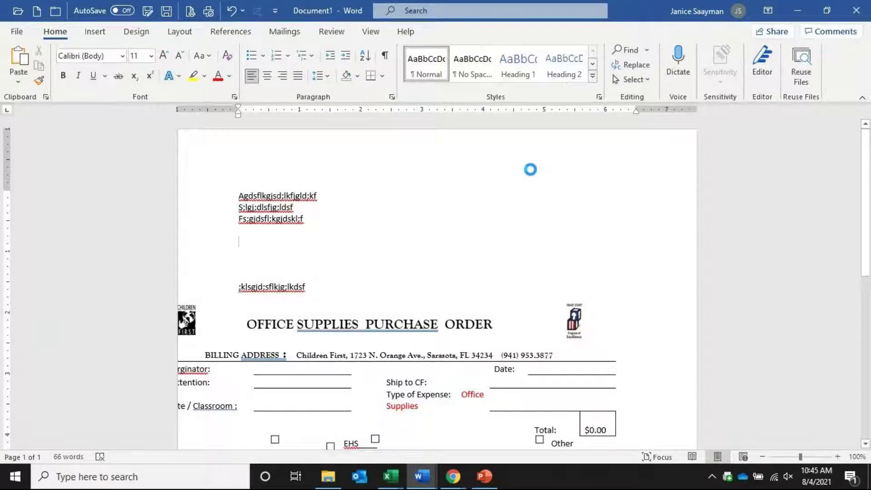
{"action": "key", "text": "ctrl+v"}
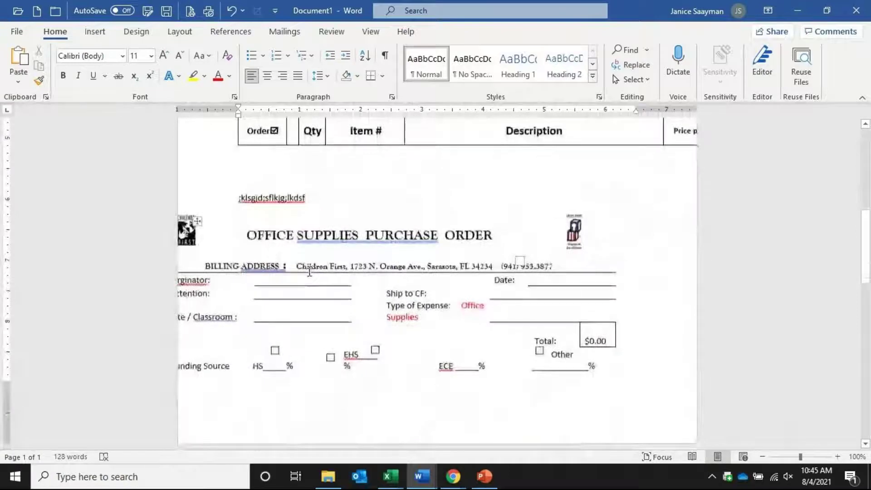
Add three placeholder lines below ';klsgjd;sflkjg;lkdsf', starting with 'skdflasdflksadfs'
{"action": "left_click", "coordinate": [328, 196]}
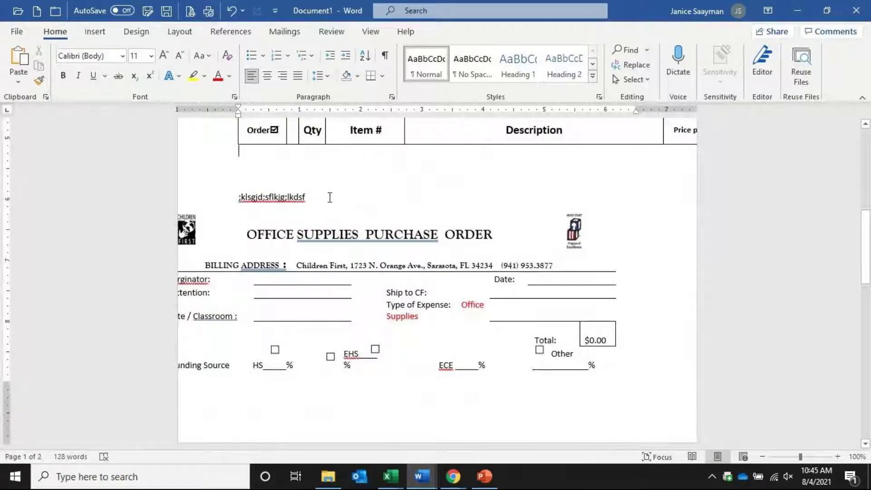
{"action": "key", "text": "Return"}
{"action": "type", "text": "skdflasdflksadfs"}
{"action": "key", "text": "Return"}
{"action": "key", "text": "Return"}
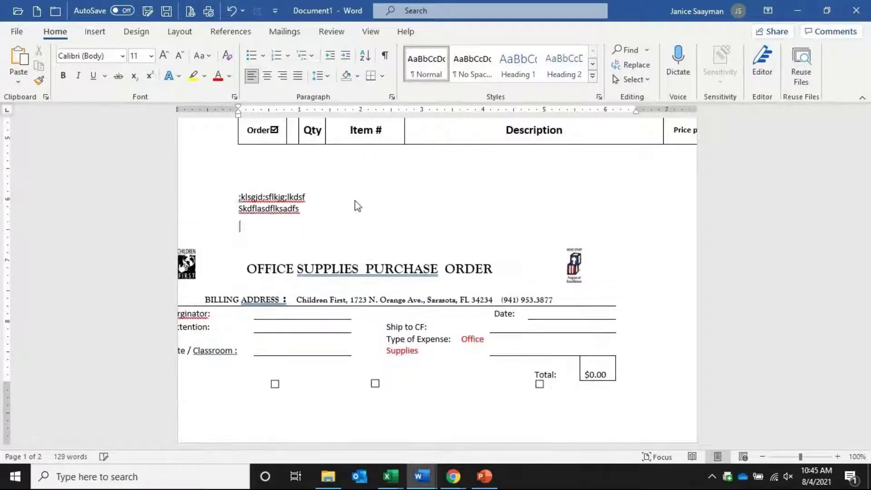
{"action": "type", "text": "asdfkjas;dklfja;s"}
{"action": "key", "text": "Return"}
{"action": "type", "text": "adsfka;sdkfj;aslkdfj"}
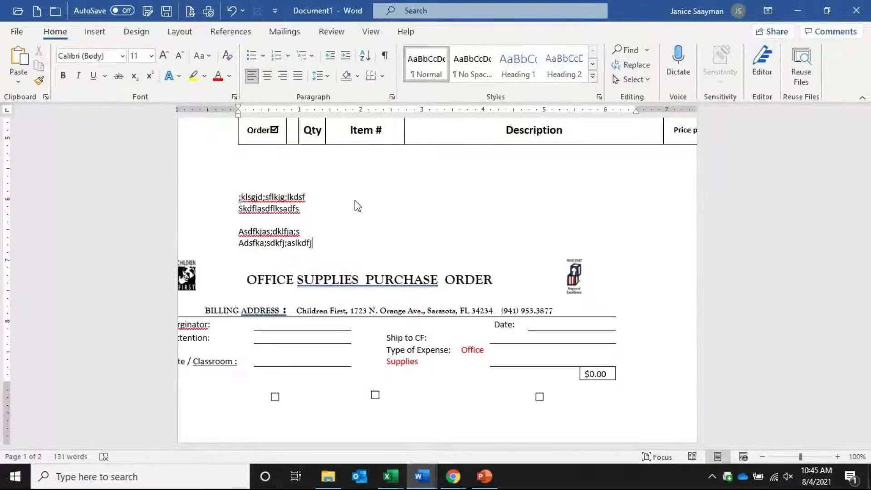
{"action": "scroll", "coordinate": [315, 207], "scroll_direction": "up", "scroll_amount": 10}
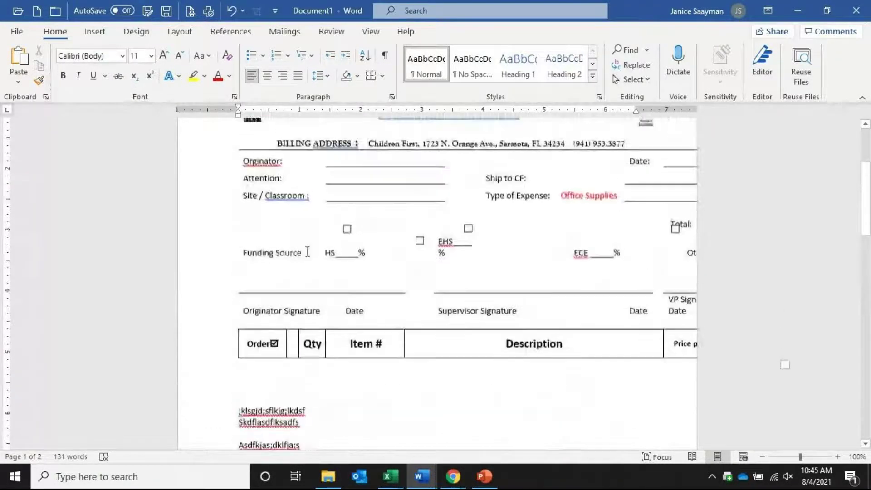
Shrink the upper form's layout table, then widen it slightly to the page margin
{"action": "left_click", "coordinate": [284, 217]}
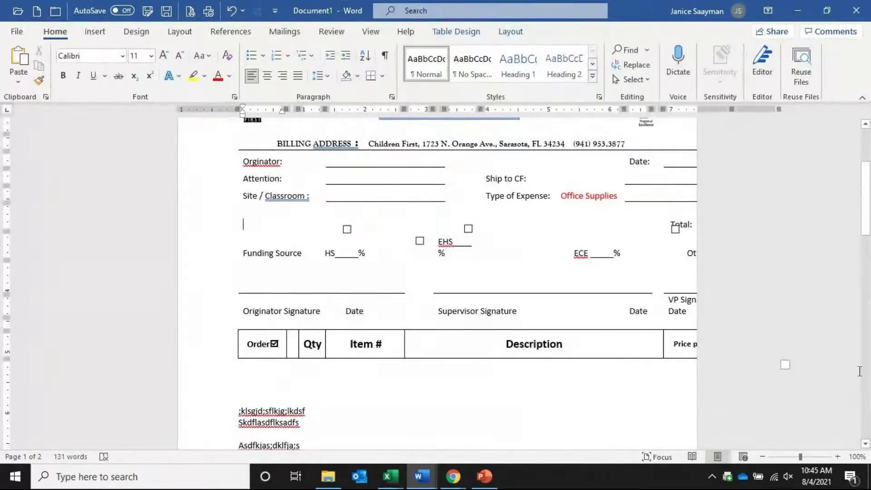
{"action": "left_click_drag", "start_coordinate": [784, 364], "coordinate": [341, 282]}
{"action": "scroll", "coordinate": [363, 377], "scroll_direction": "up", "scroll_amount": 4}
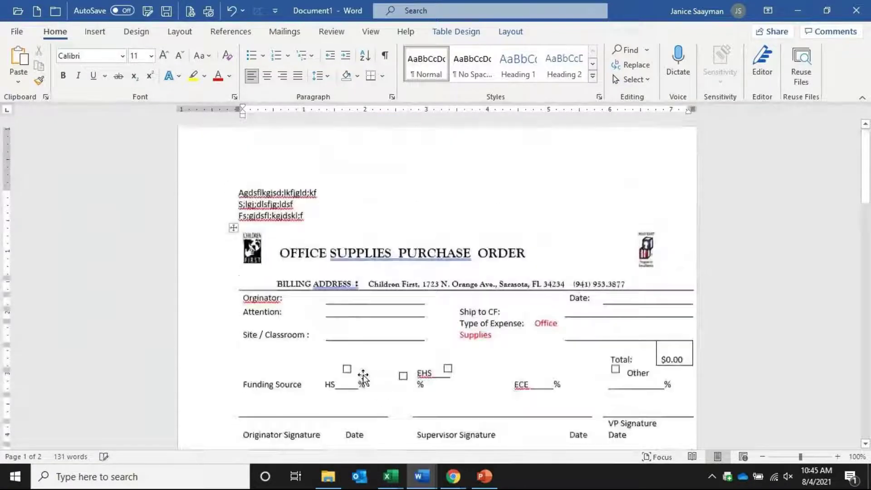
{"action": "scroll", "coordinate": [723, 400], "scroll_direction": "down", "scroll_amount": 4}
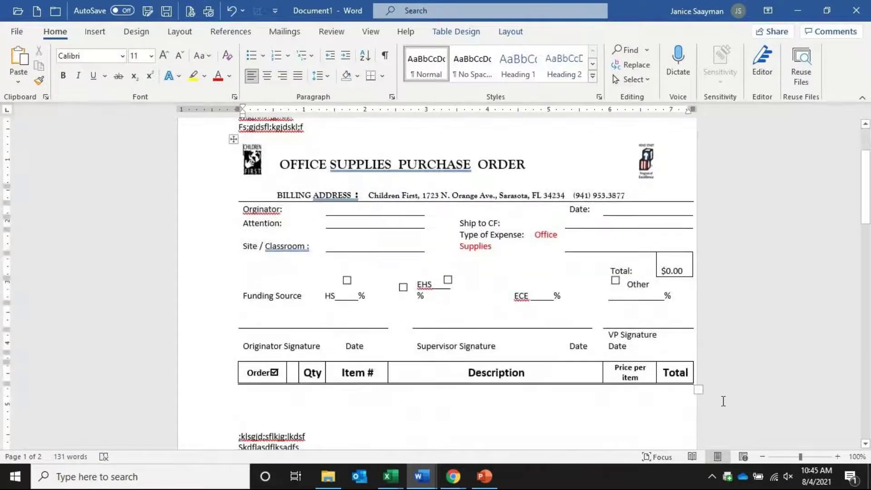
{"action": "left_click_drag", "start_coordinate": [696, 389], "coordinate": [611, 339]}
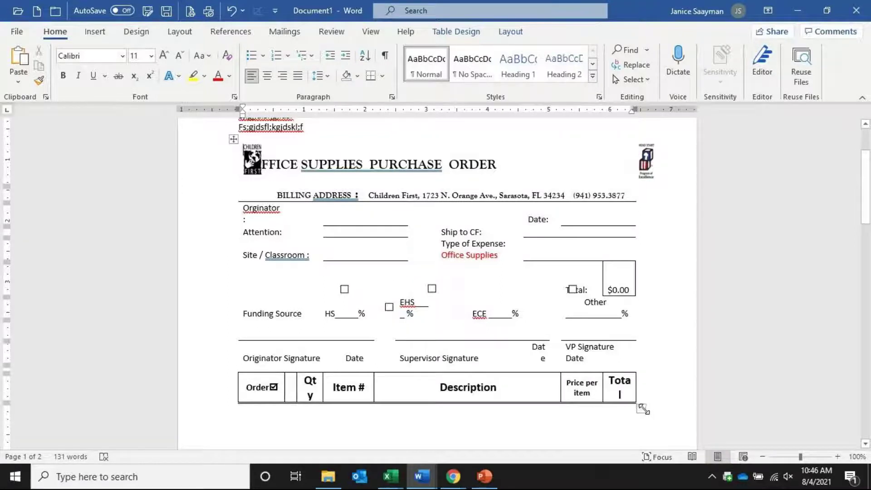
{"action": "left_click_drag", "start_coordinate": [643, 409], "coordinate": [649, 412]}
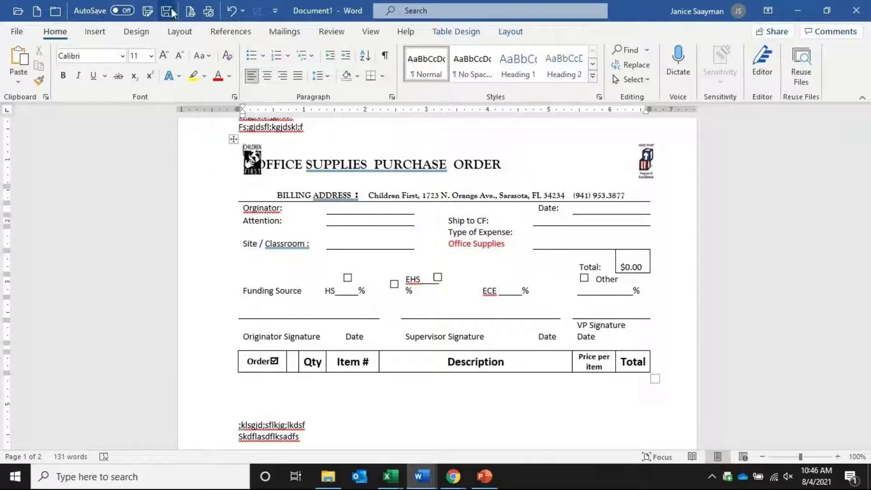
Undo the table layout changes, the table move, and the typed adsfka and placeholder lines
{"action": "left_click", "coordinate": [232, 11]}
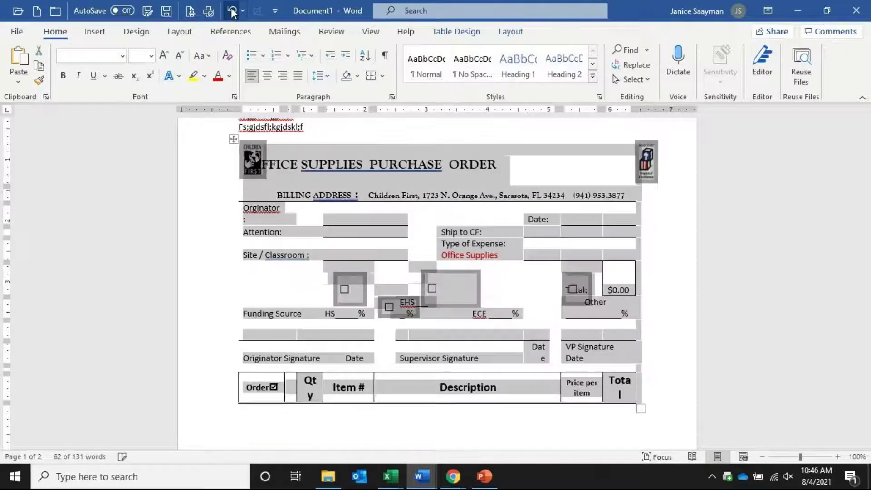
{"action": "left_click", "coordinate": [231, 12]}
{"action": "left_click", "coordinate": [232, 11]}
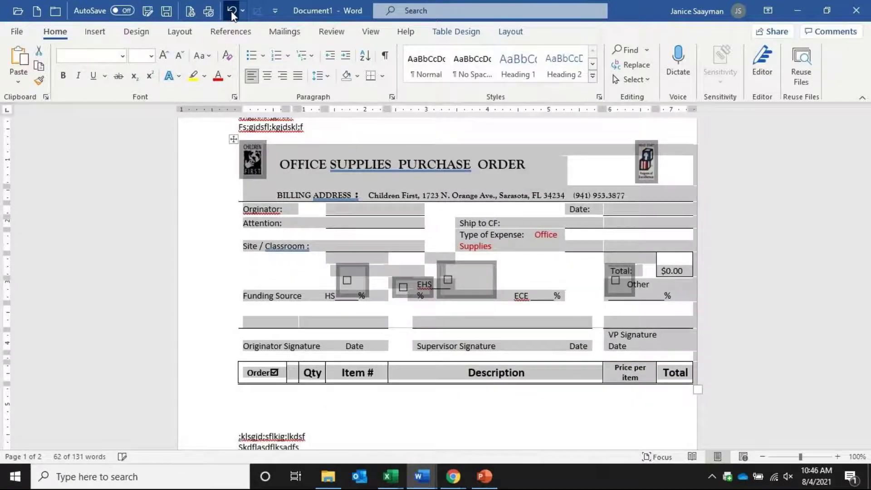
{"action": "left_click", "coordinate": [232, 11]}
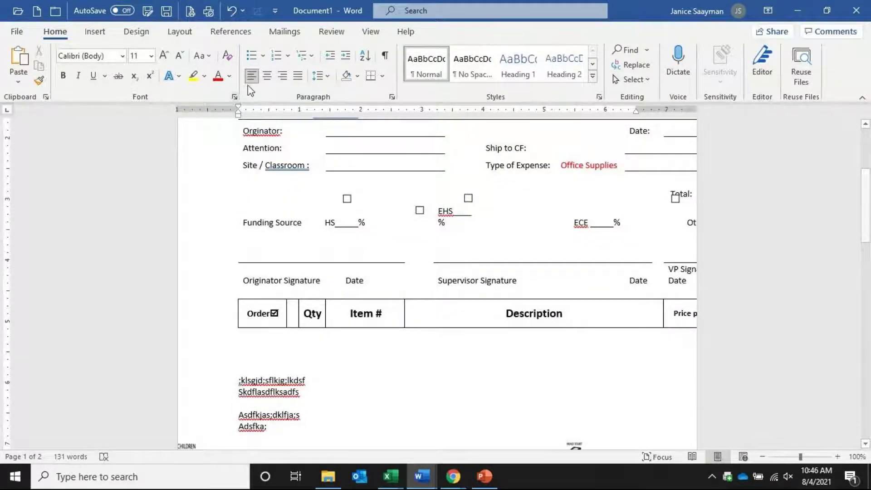
{"action": "left_click", "coordinate": [232, 11]}
{"action": "left_click", "coordinate": [231, 11]}
{"action": "left_click", "coordinate": [232, 11]}
{"action": "left_click", "coordinate": [232, 12]}
{"action": "left_click", "coordinate": [231, 12]}
{"action": "left_click", "coordinate": [232, 12]}
{"action": "left_click", "coordinate": [232, 12]}
Undo 16 more actions from the Undo list, then add empty lines after line 3
{"action": "left_click", "coordinate": [242, 11]}
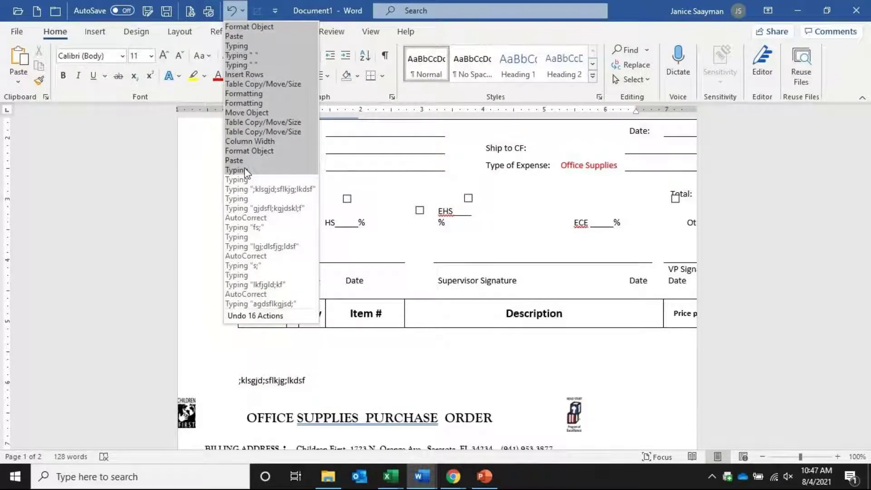
{"action": "left_click", "coordinate": [244, 172]}
{"action": "left_click", "coordinate": [380, 215]}
{"action": "key", "text": "Return"}
{"action": "key", "text": "Return"}
{"action": "key", "text": "Return"}
{"action": "key", "text": "Return"}
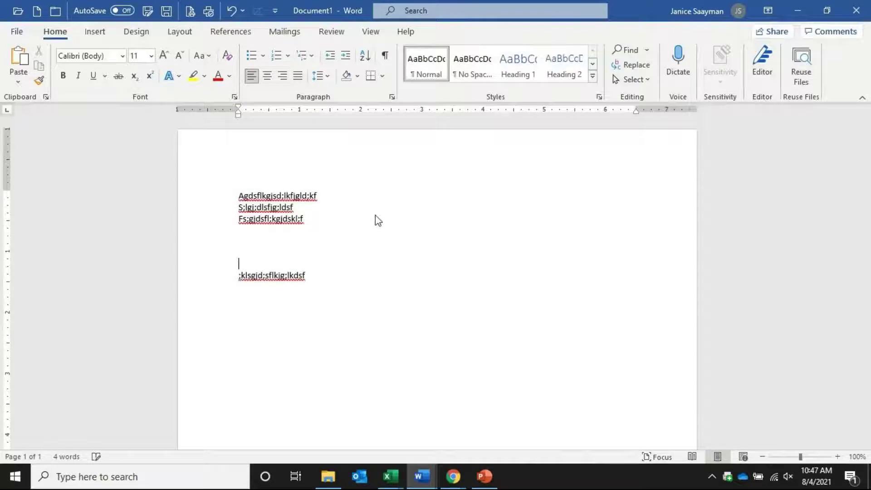
Open the Cell Phone Recipt form from SharePoint's CF_Agency_Info_and_Forms site in the browser
{"action": "mouse_move", "coordinate": [467, 488]}
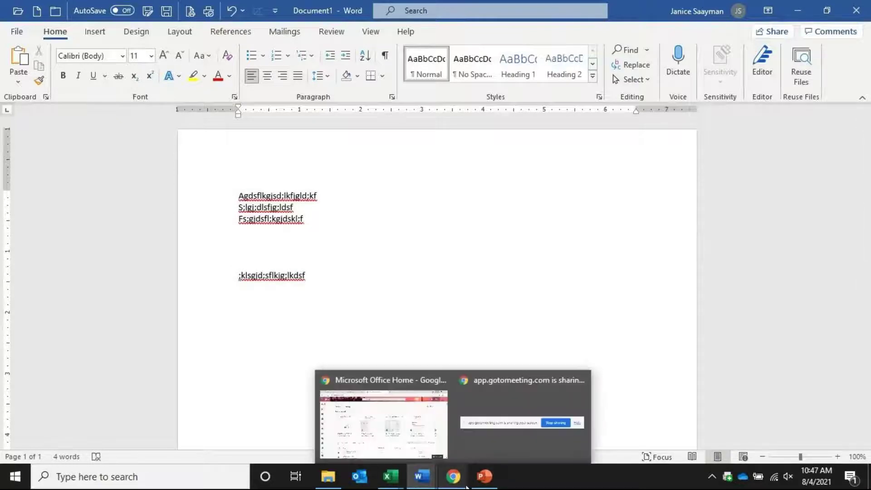
{"action": "left_click", "coordinate": [420, 445]}
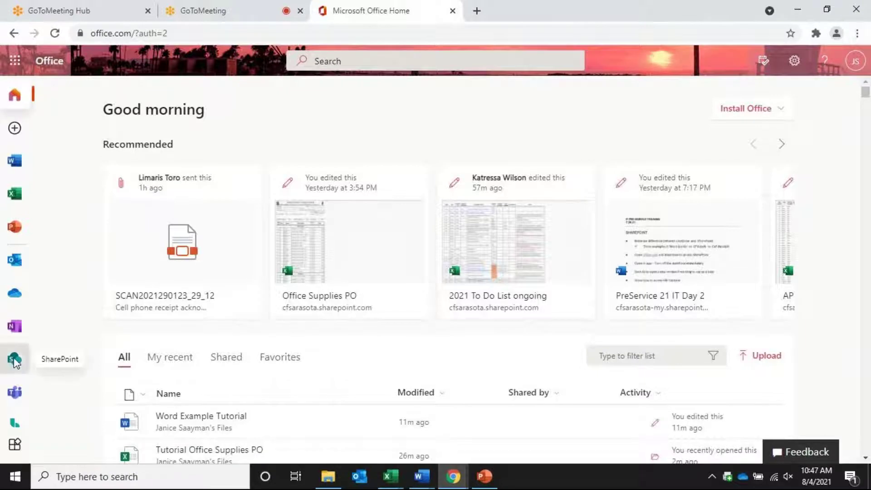
{"action": "left_click", "coordinate": [15, 365]}
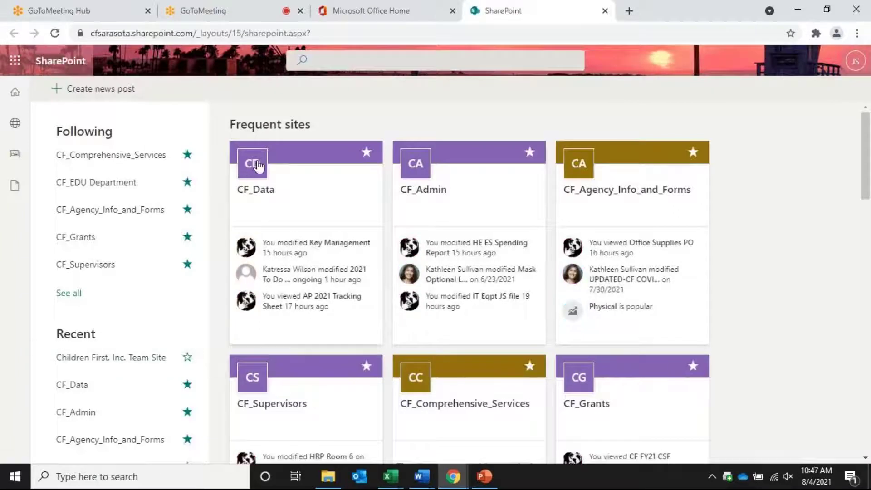
{"action": "left_click", "coordinate": [573, 173]}
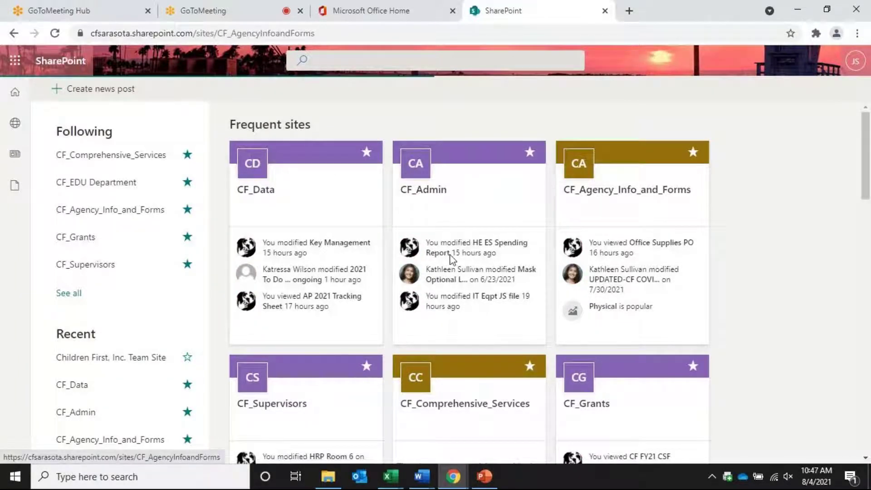
{"action": "scroll", "coordinate": [362, 354], "scroll_direction": "down", "scroll_amount": 4}
{"action": "scroll", "coordinate": [361, 354], "scroll_direction": "down", "scroll_amount": 2}
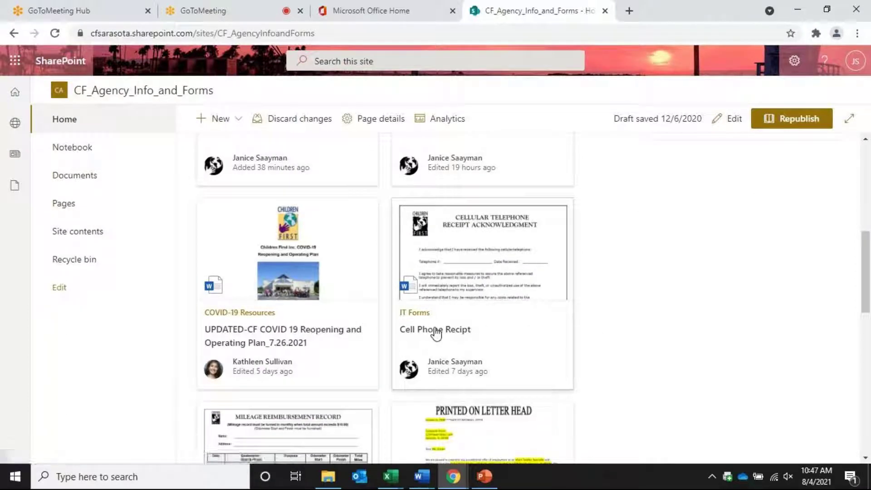
{"action": "left_click", "coordinate": [455, 274]}
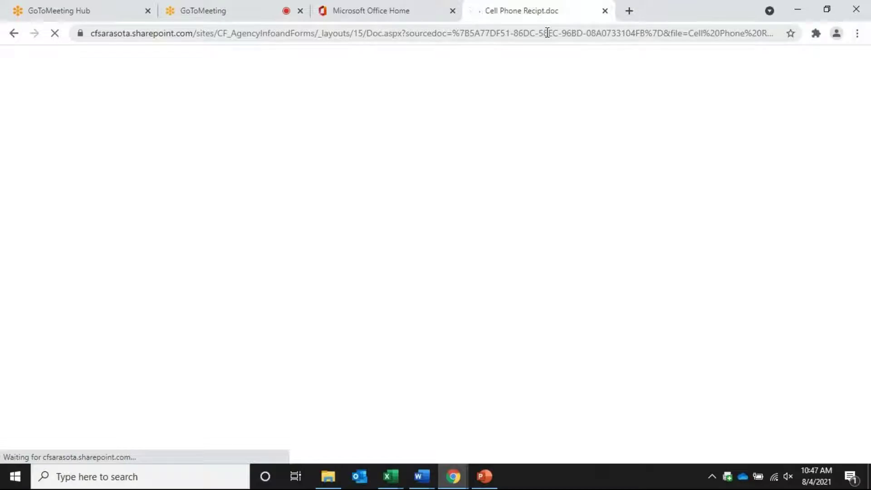
Copy the form's full web address and return to Document1 in Word
{"action": "left_click", "coordinate": [548, 33]}
{"action": "right_click", "coordinate": [548, 38]}
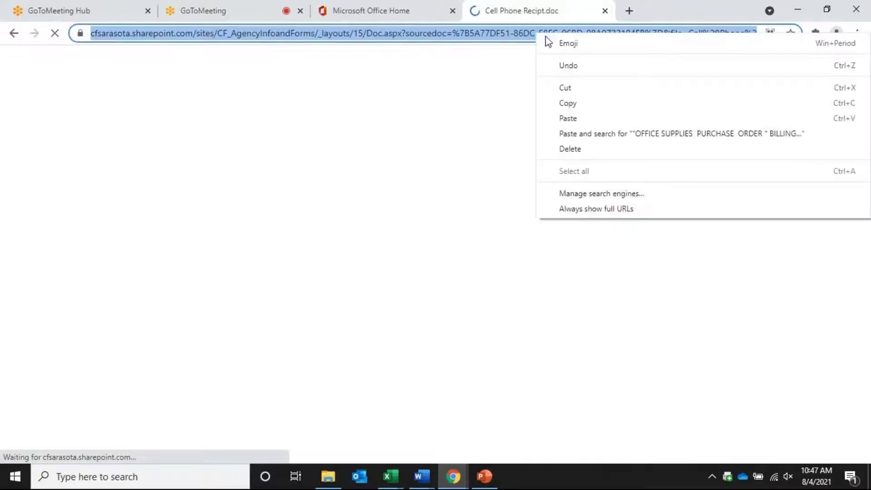
{"action": "left_click", "coordinate": [562, 102]}
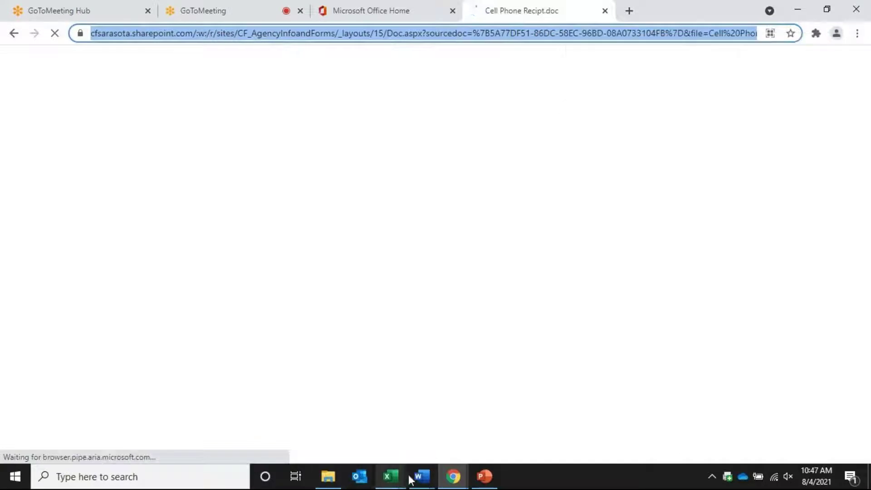
{"action": "left_click", "coordinate": [421, 476]}
{"action": "left_click", "coordinate": [452, 451]}
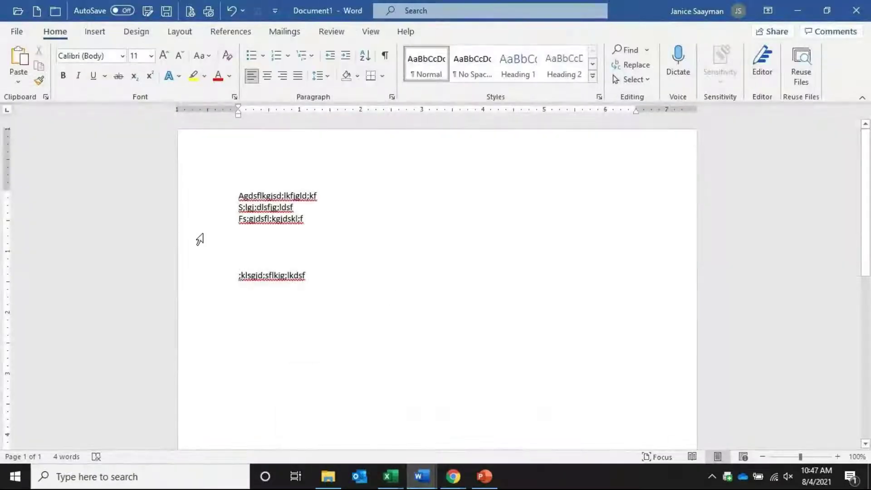
Paste the Cell Phone Recipt address on the empty line so it becomes a live hyperlink
{"action": "left_click", "coordinate": [263, 243]}
{"action": "key", "text": "ctrl+v"}
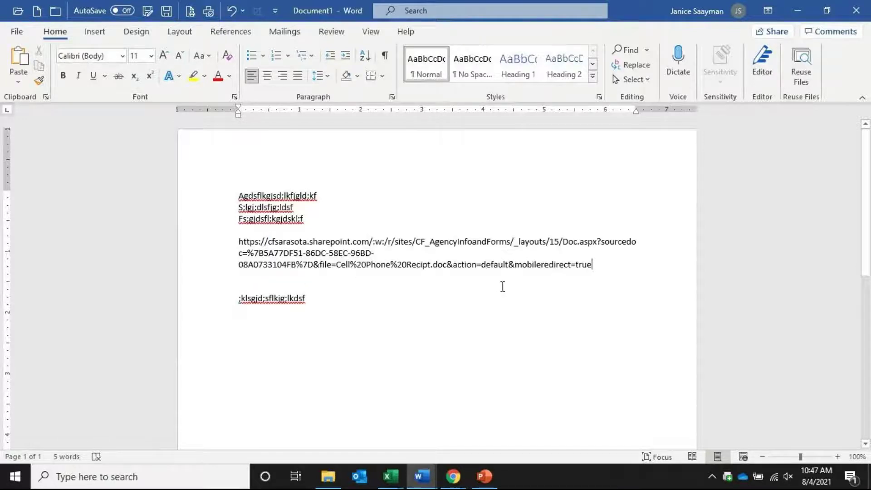
{"action": "key", "text": "Return"}
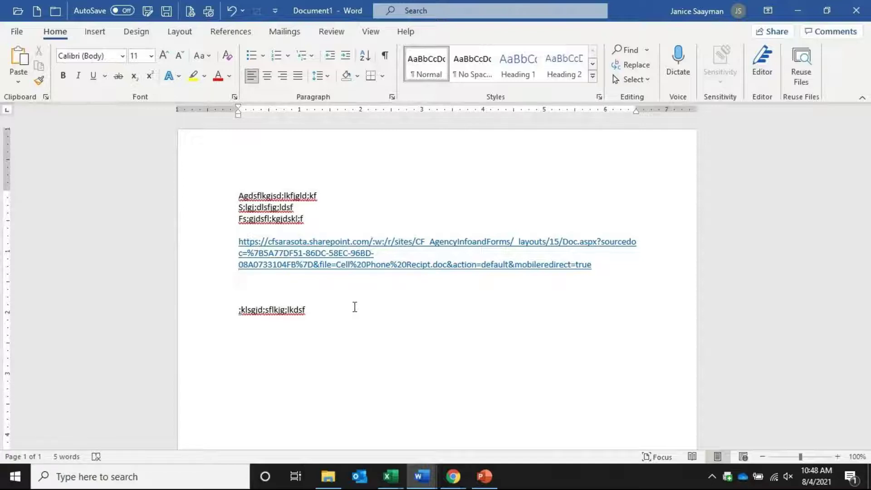
{"action": "left_click", "coordinate": [286, 32]}
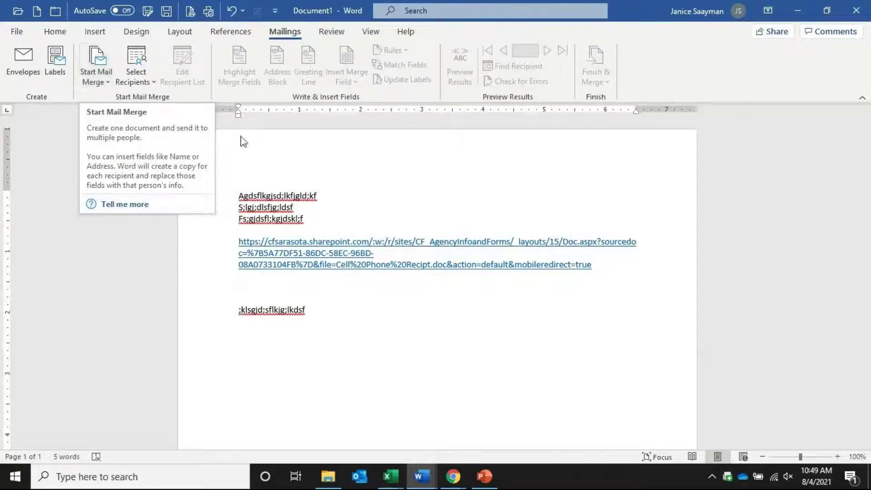
Close Document1 without saving and switch to the Cell Phone Receipt document in Word
{"action": "left_click", "coordinate": [857, 12]}
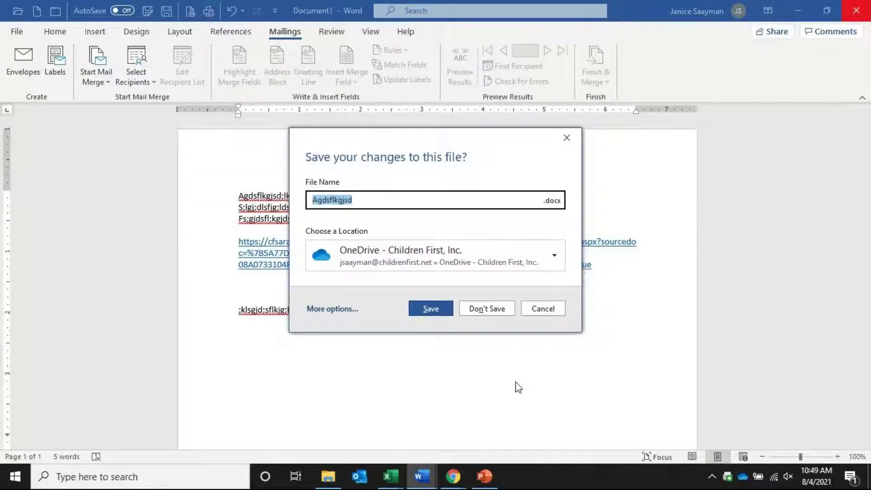
{"action": "left_click", "coordinate": [489, 305]}
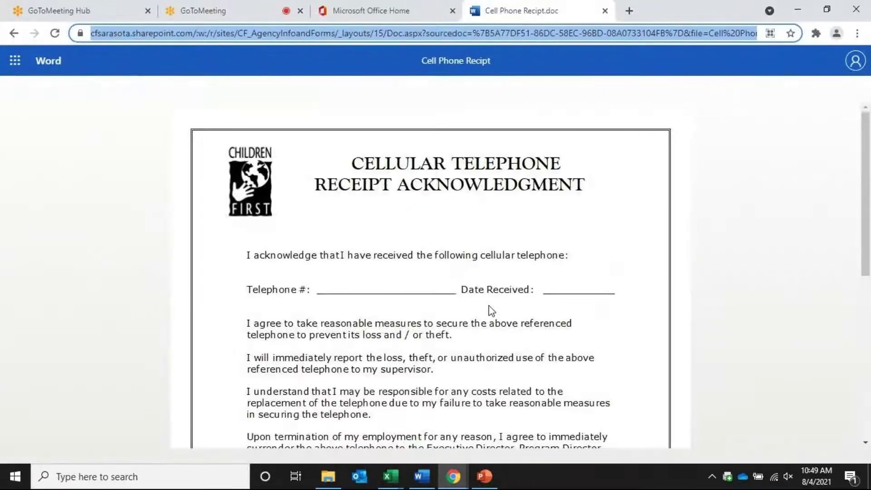
{"action": "left_click", "coordinate": [422, 477]}
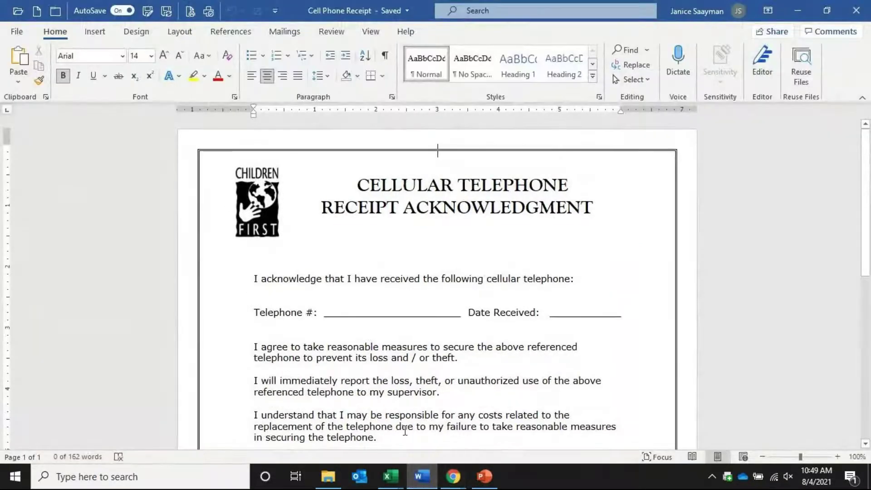
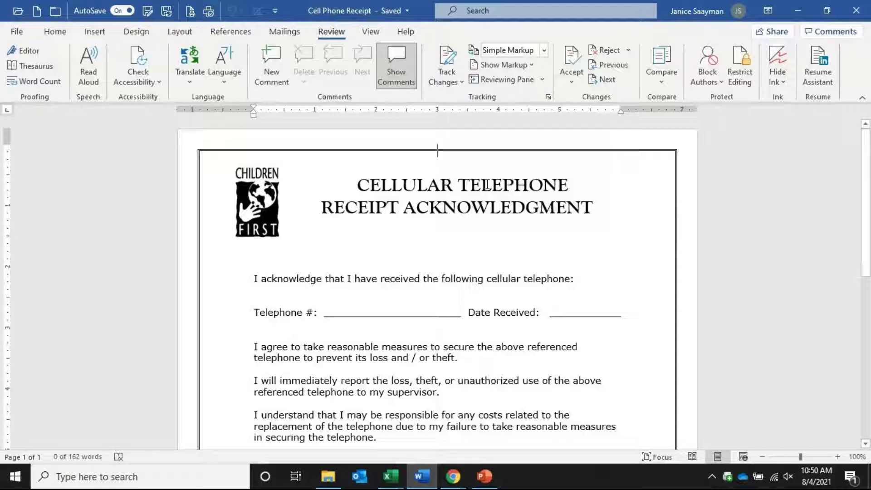
Turn on Track Changes for the Cell Phone Receipt document, then go to File Explorer
{"action": "left_click", "coordinate": [461, 82]}
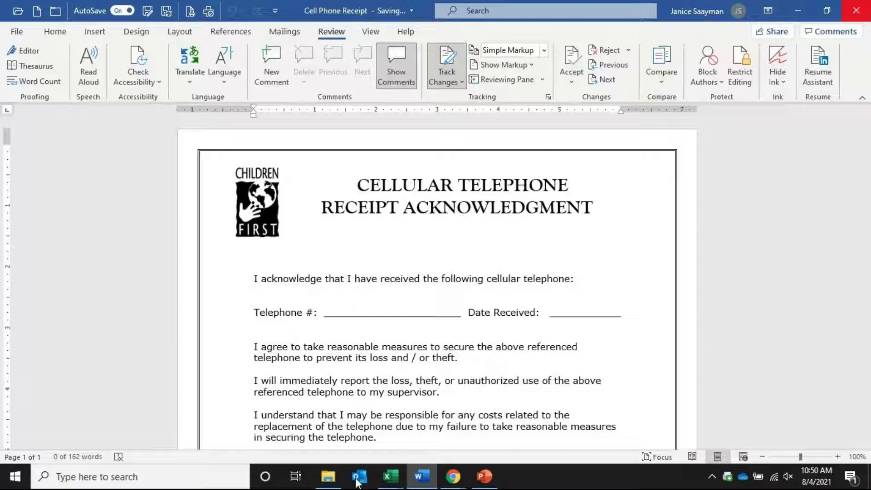
{"action": "left_click", "coordinate": [329, 478]}
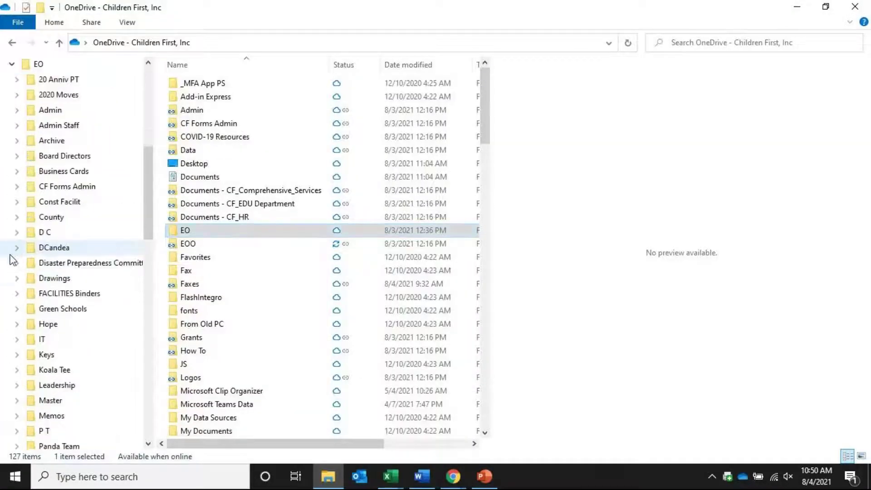
Navigate to the Personnel PP folder under Policies, dismissing the OneDrive sync notification
{"action": "scroll", "coordinate": [57, 382], "scroll_direction": "down", "scroll_amount": 3}
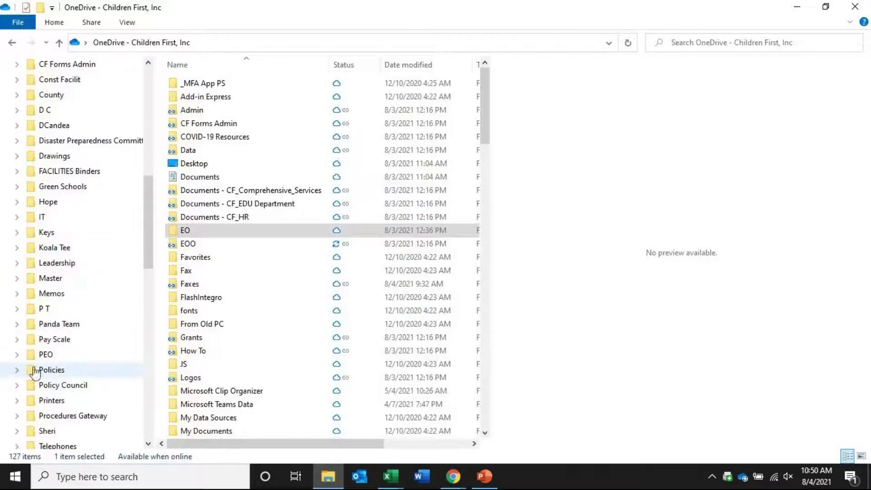
{"action": "left_click", "coordinate": [16, 370]}
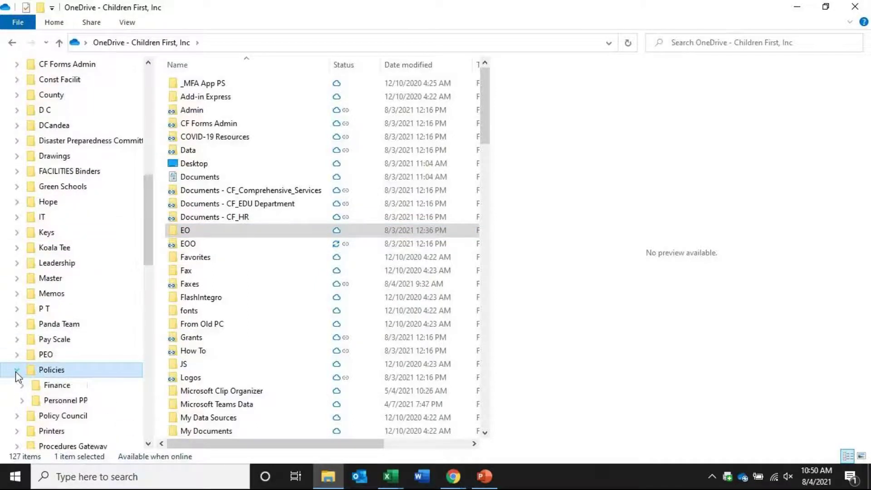
{"action": "left_click", "coordinate": [22, 401]}
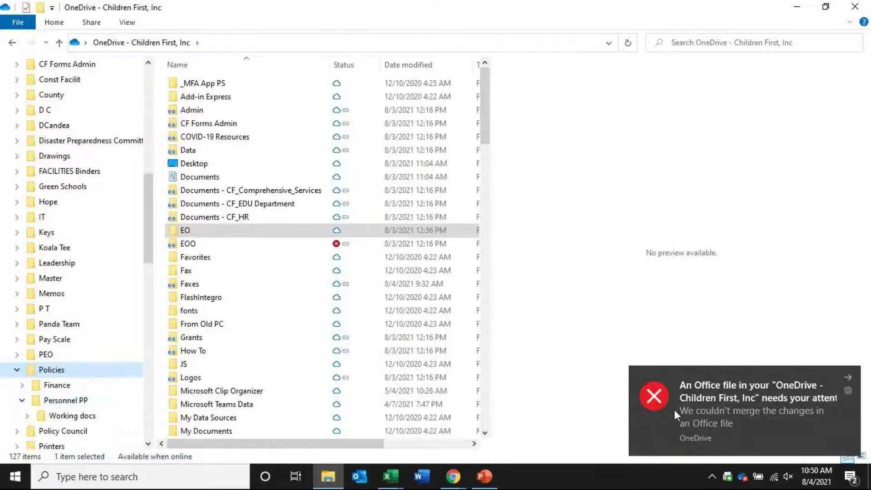
{"action": "left_click", "coordinate": [848, 377]}
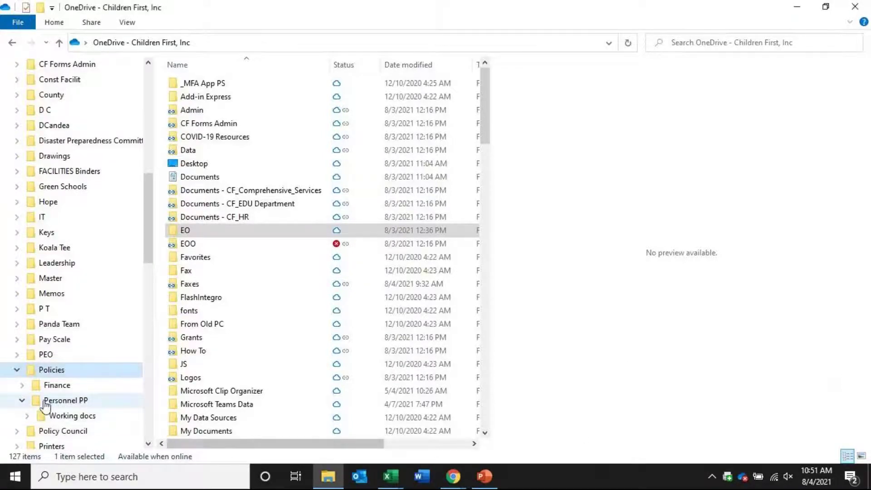
{"action": "left_click", "coordinate": [22, 401]}
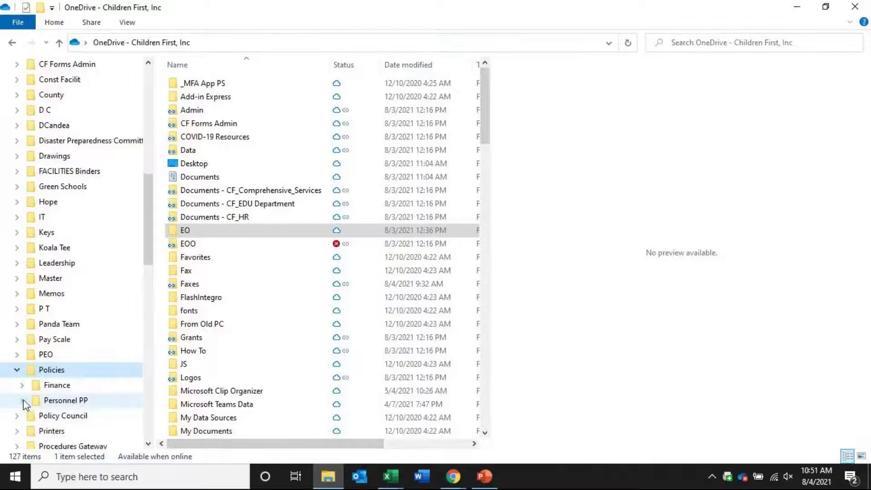
{"action": "left_click", "coordinate": [58, 400]}
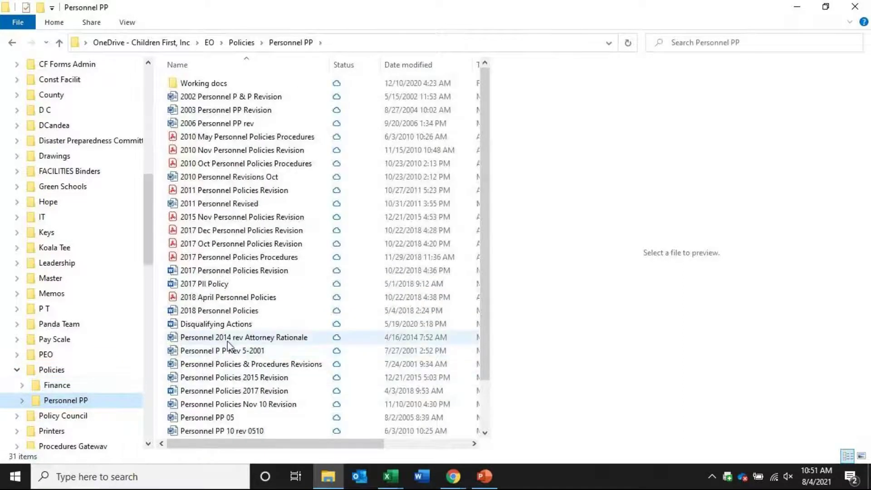
{"action": "left_click", "coordinate": [241, 274]}
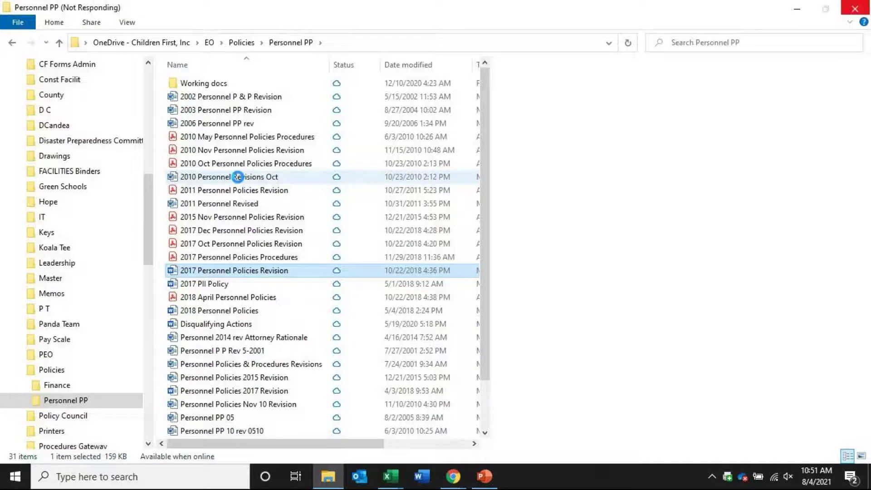
Open the 2010 Personnel Revisions Oct document from its context menu
{"action": "left_click", "coordinate": [237, 177]}
{"action": "left_click", "coordinate": [239, 177]}
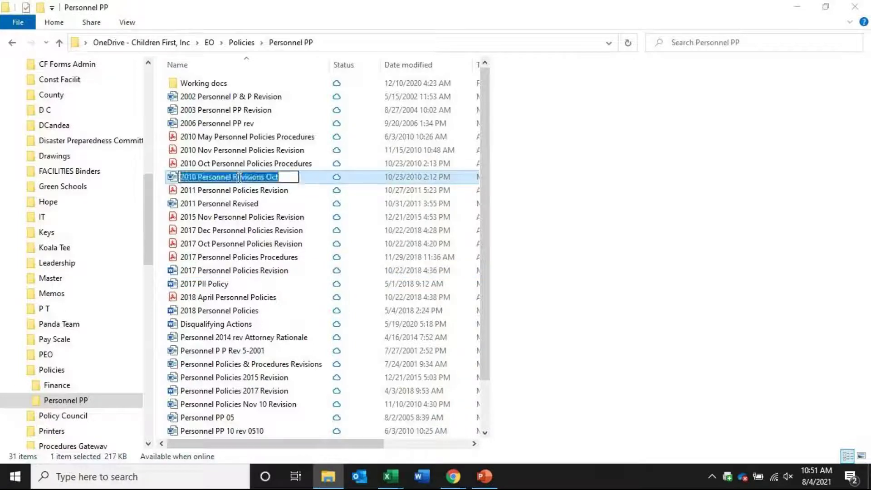
{"action": "left_click", "coordinate": [279, 217]}
{"action": "right_click", "coordinate": [255, 183]}
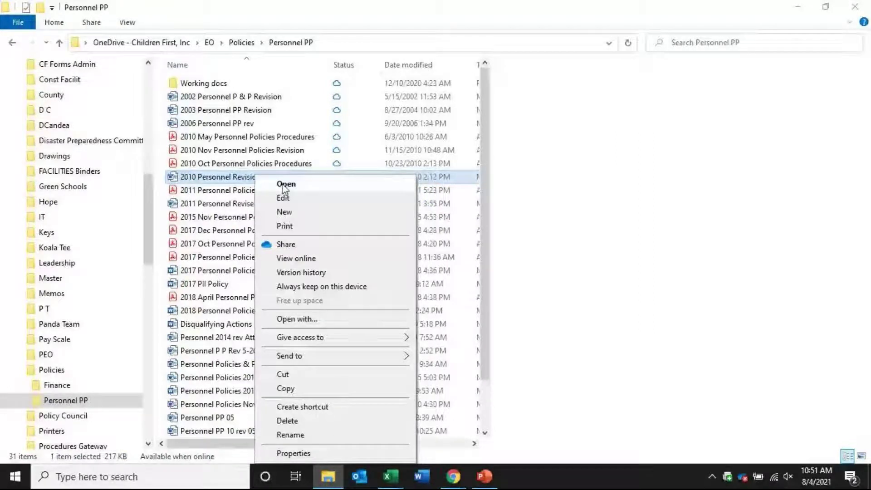
{"action": "left_click", "coordinate": [743, 482]}
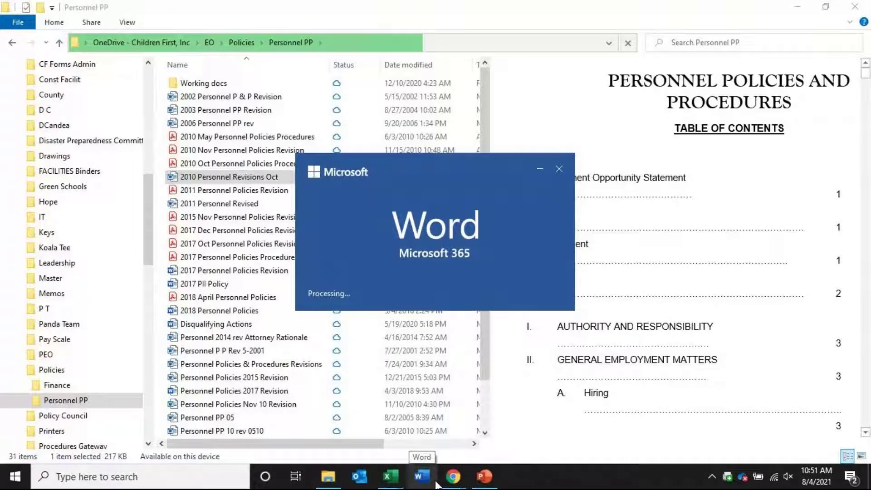
Close the Chrome tab showing the online Cell Phone Recipt document
{"action": "mouse_move", "coordinate": [448, 461]}
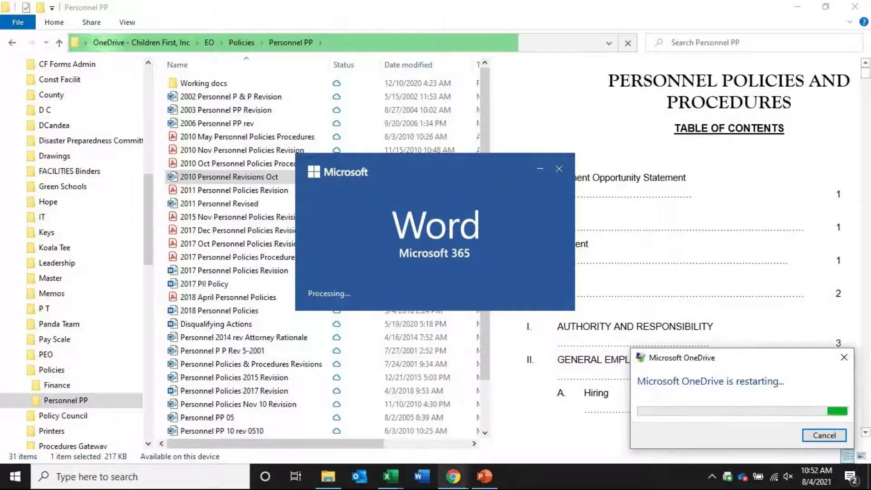
{"action": "mouse_move", "coordinate": [460, 481]}
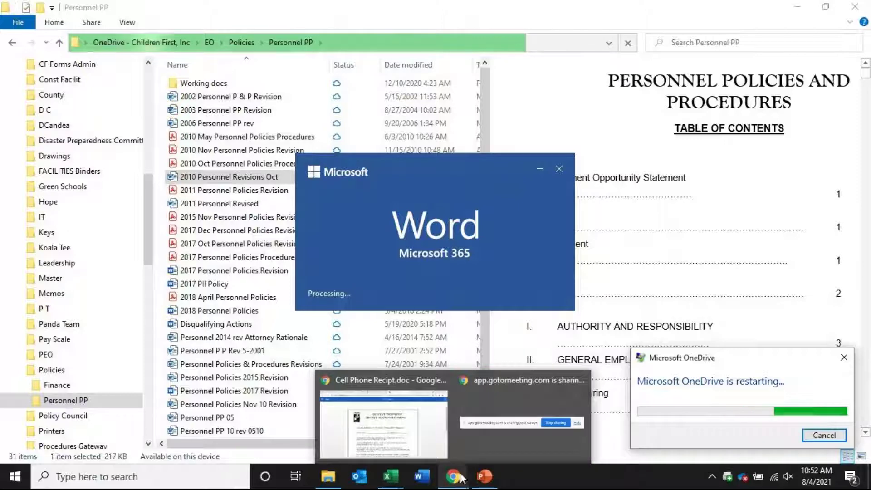
{"action": "left_click", "coordinate": [399, 395]}
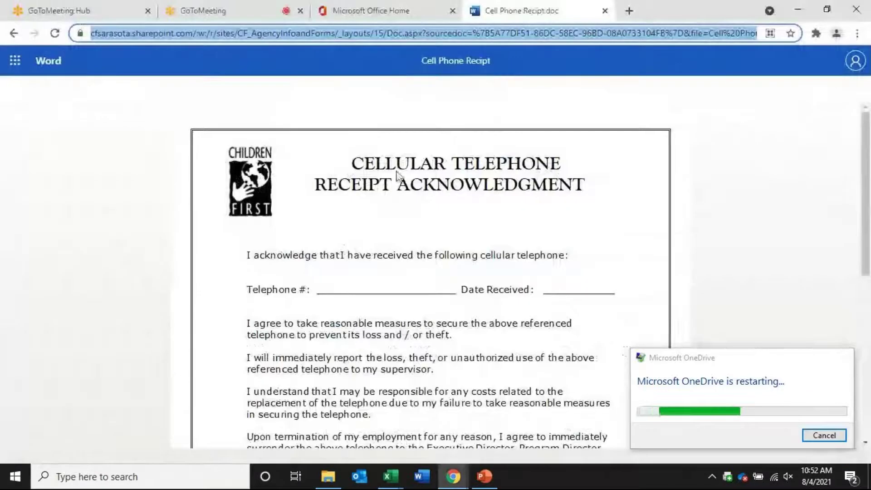
{"action": "left_click", "coordinate": [604, 10]}
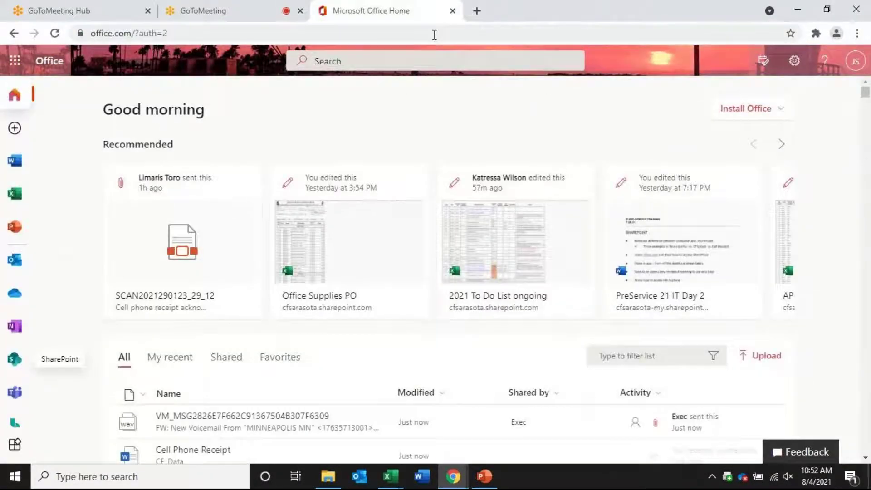
Minimize Chrome, scroll 2010 Personnel Revisions Oct, and open Review > Show Markup options
{"action": "left_click", "coordinate": [797, 9]}
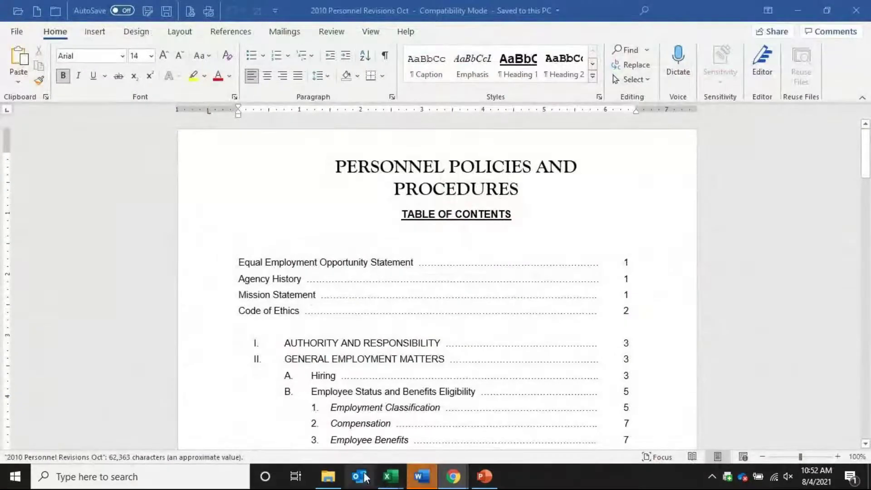
{"action": "mouse_move", "coordinate": [424, 479]}
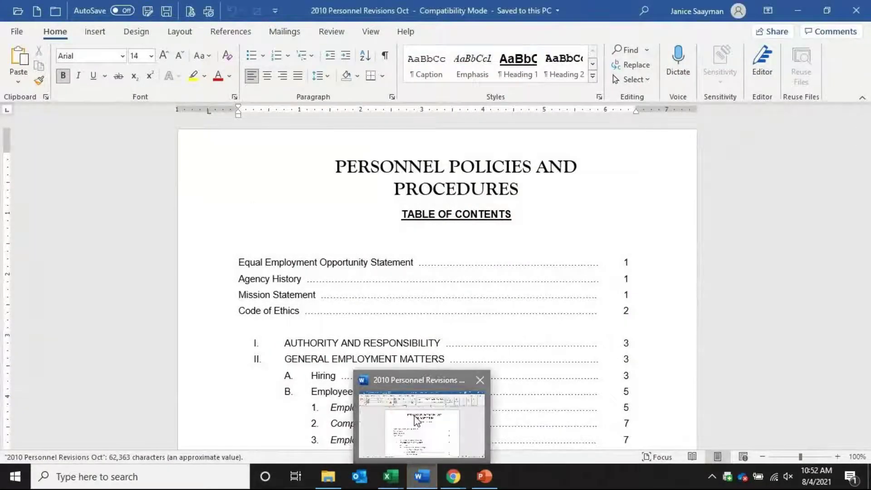
{"action": "scroll", "coordinate": [474, 340], "scroll_direction": "down", "scroll_amount": 5}
{"action": "scroll", "coordinate": [479, 344], "scroll_direction": "down", "scroll_amount": 5}
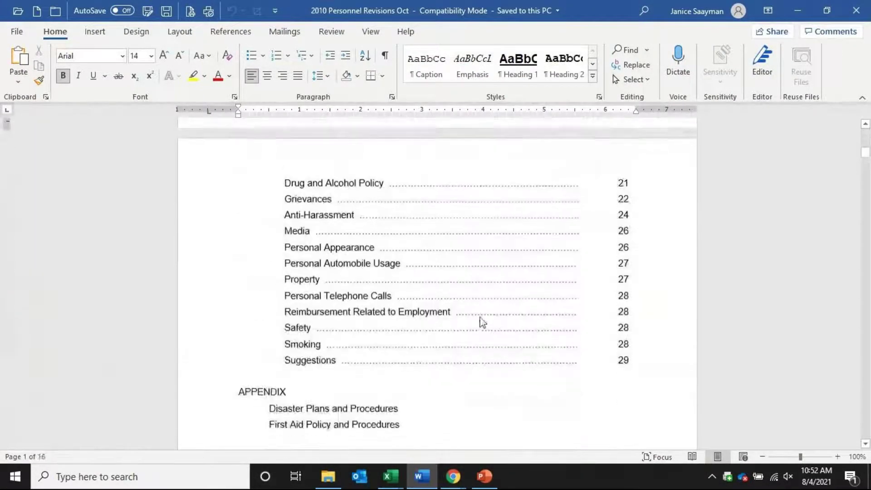
{"action": "left_click", "coordinate": [332, 32]}
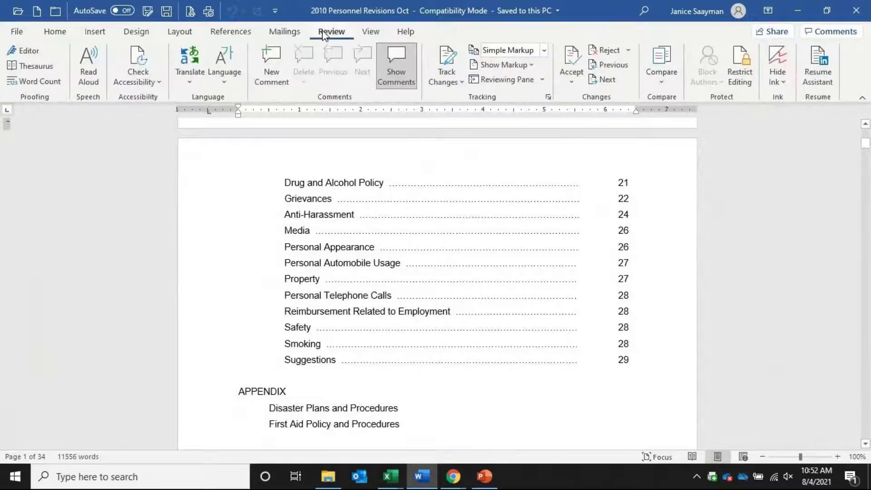
{"action": "left_click", "coordinate": [517, 67]}
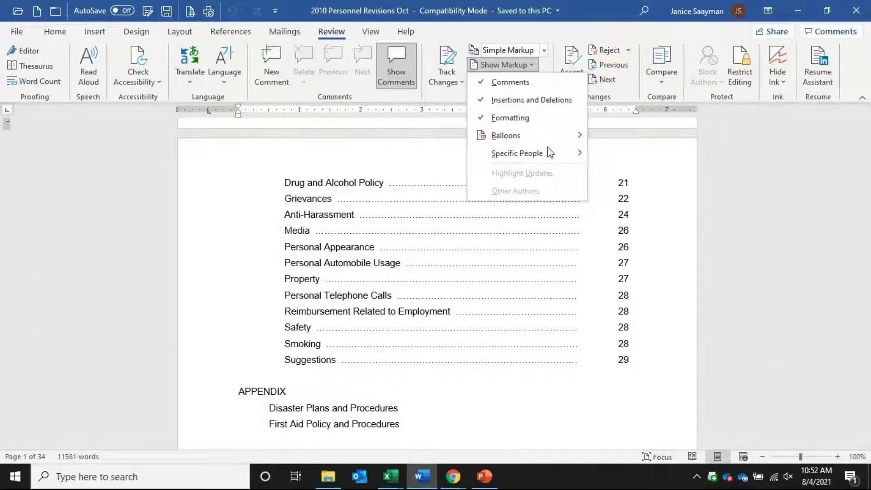
Check which reviewers' markup is shown under Specific People, then close the document
{"action": "left_click", "coordinate": [848, 14]}
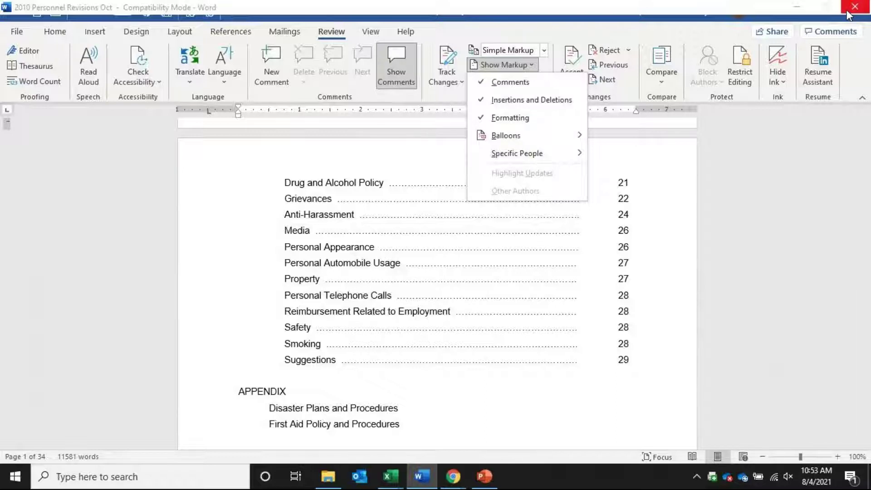
{"action": "key", "text": "s"}
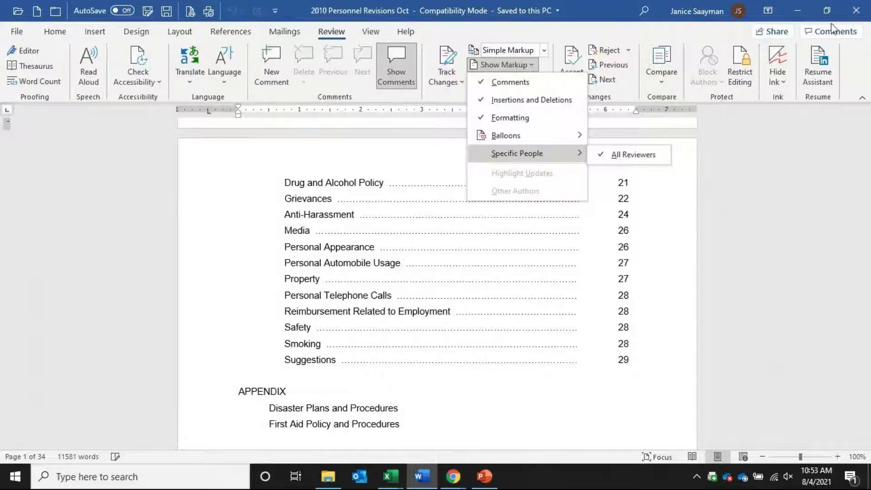
{"action": "left_click", "coordinate": [857, 12]}
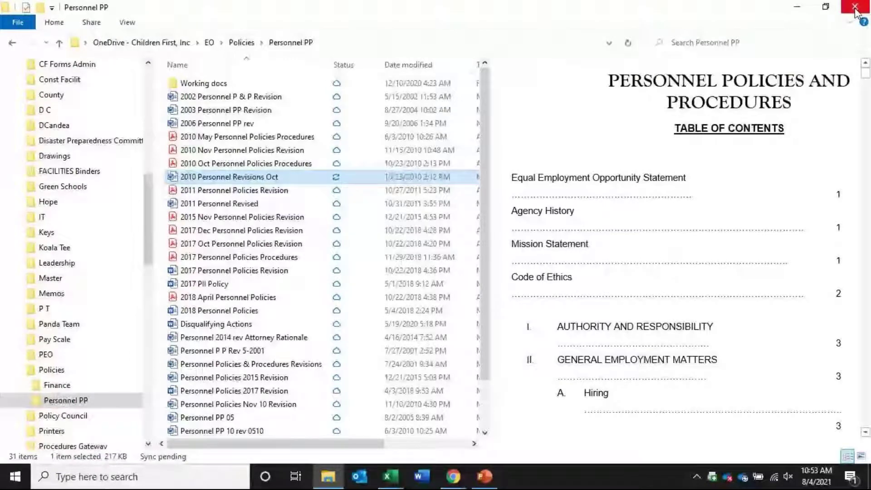
Clear the PO range selection, dismiss the Intune notices, and bring up Chrome's Office Home page
{"action": "left_click", "coordinate": [797, 6]}
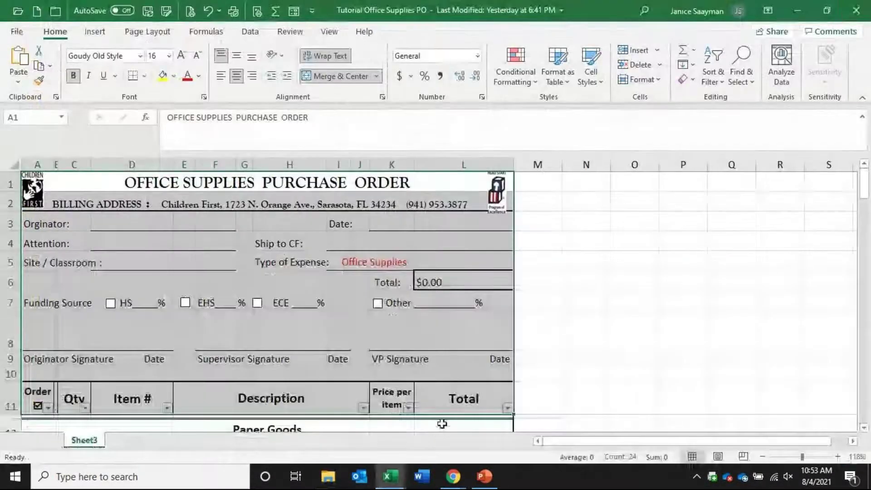
{"action": "left_click", "coordinate": [557, 314]}
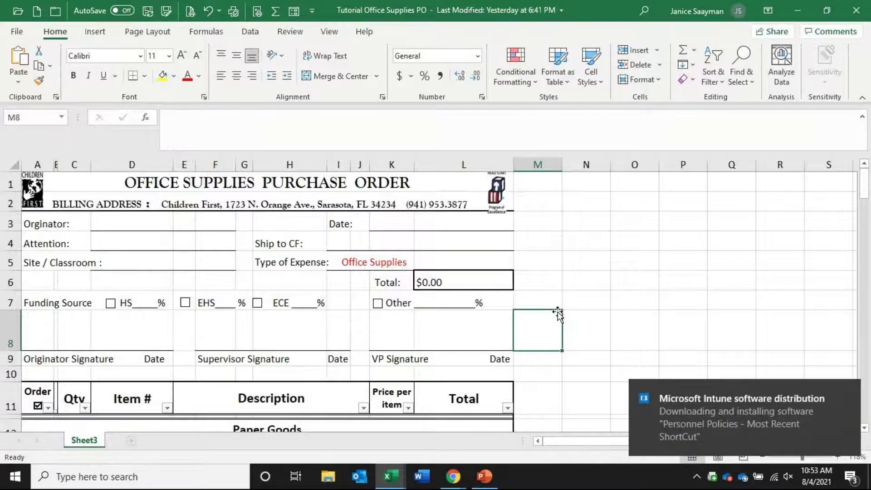
{"action": "left_click", "coordinate": [850, 386]}
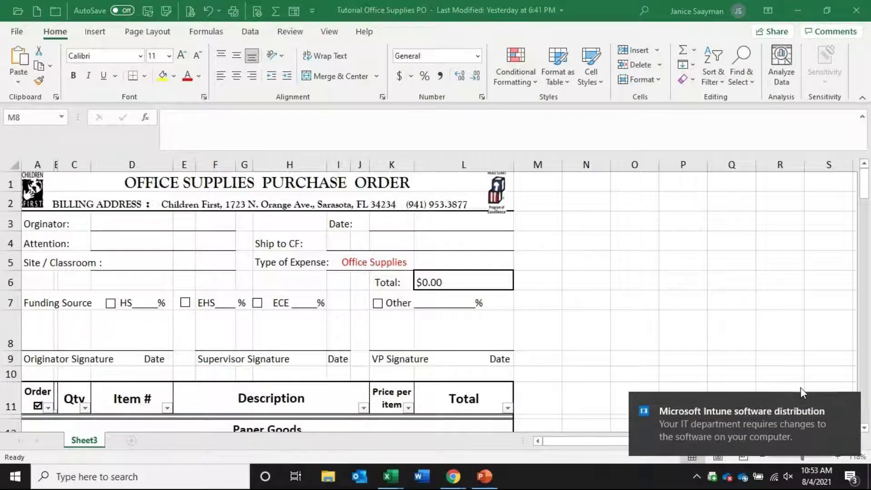
{"action": "left_click", "coordinate": [848, 402]}
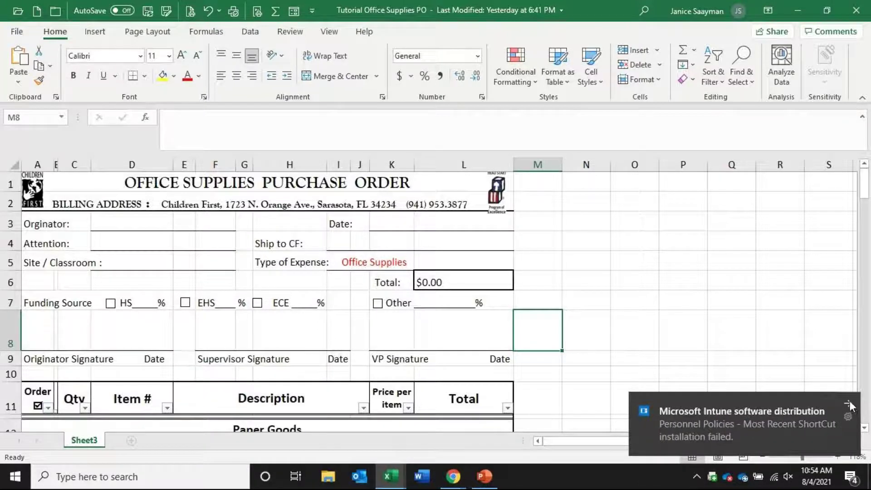
{"action": "left_click", "coordinate": [850, 402]}
{"action": "mouse_move", "coordinate": [454, 477]}
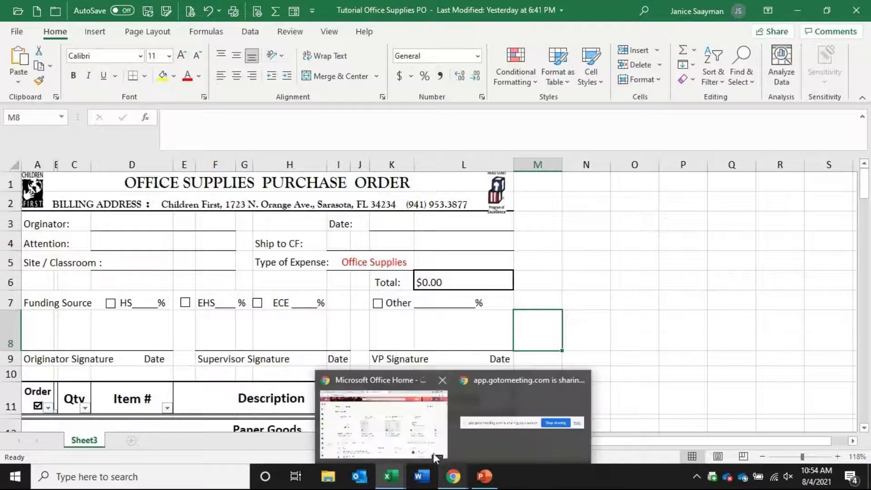
{"action": "left_click", "coordinate": [431, 436]}
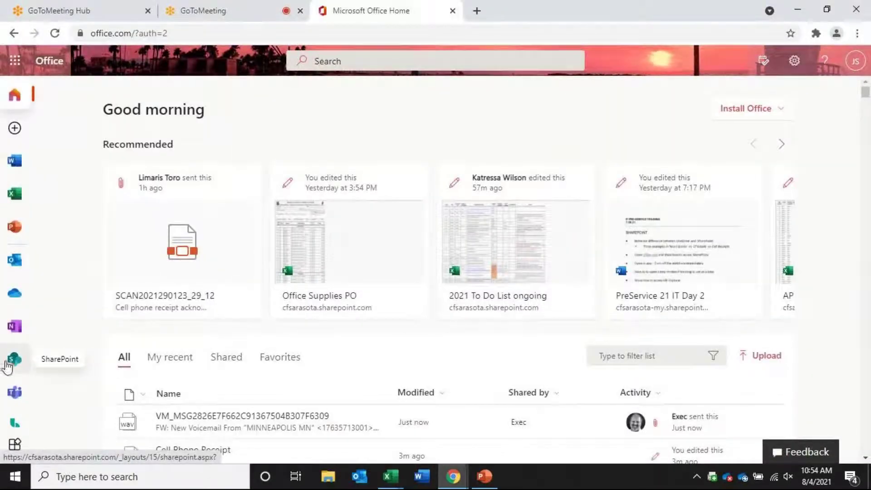
{"action": "left_click", "coordinate": [13, 361]}
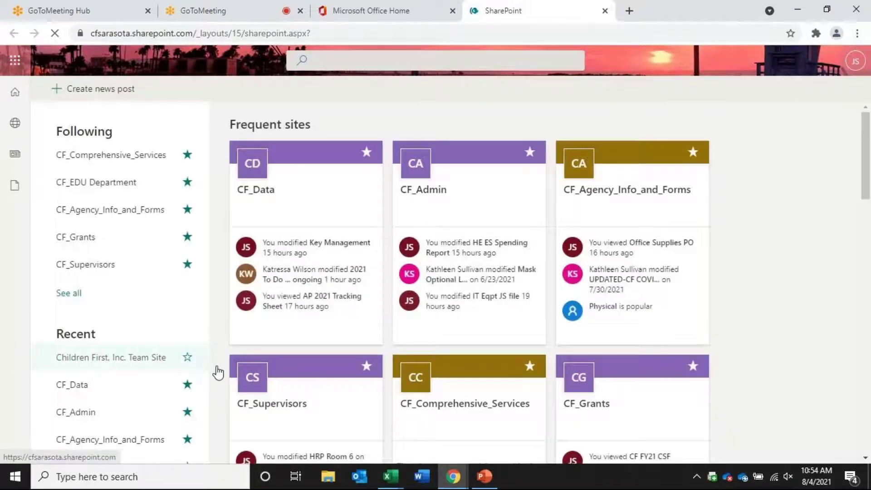
{"action": "scroll", "coordinate": [749, 331], "scroll_direction": "down", "scroll_amount": 7}
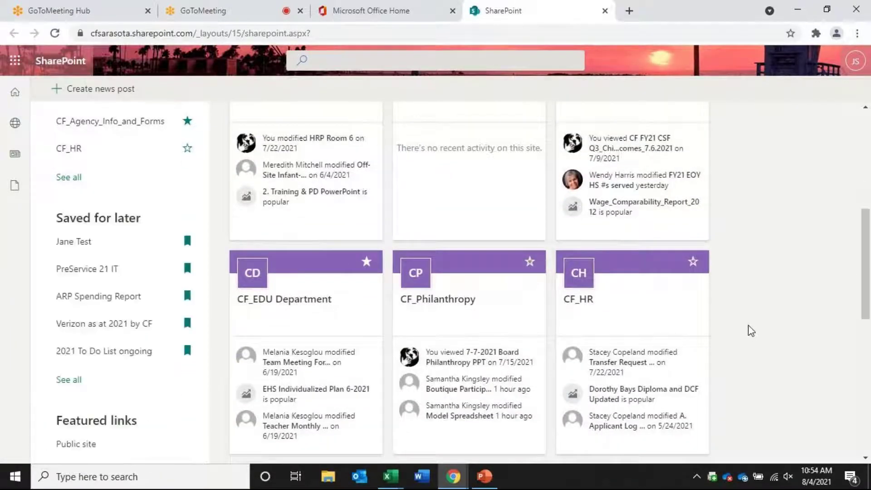
{"action": "scroll", "coordinate": [752, 331], "scroll_direction": "up", "scroll_amount": 3}
{"action": "scroll", "coordinate": [748, 330], "scroll_direction": "up", "scroll_amount": 5}
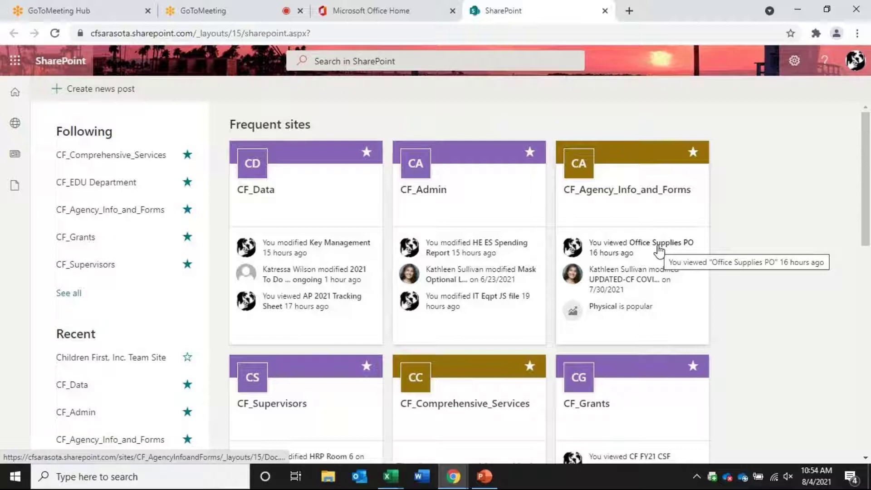
{"action": "left_click", "coordinate": [636, 159]}
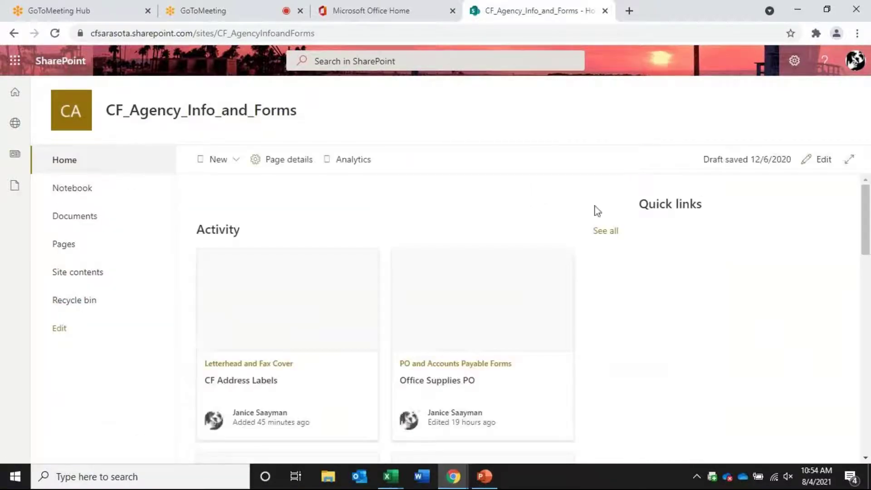
{"action": "left_click_drag", "start_coordinate": [866, 211], "coordinate": [870, 407]}
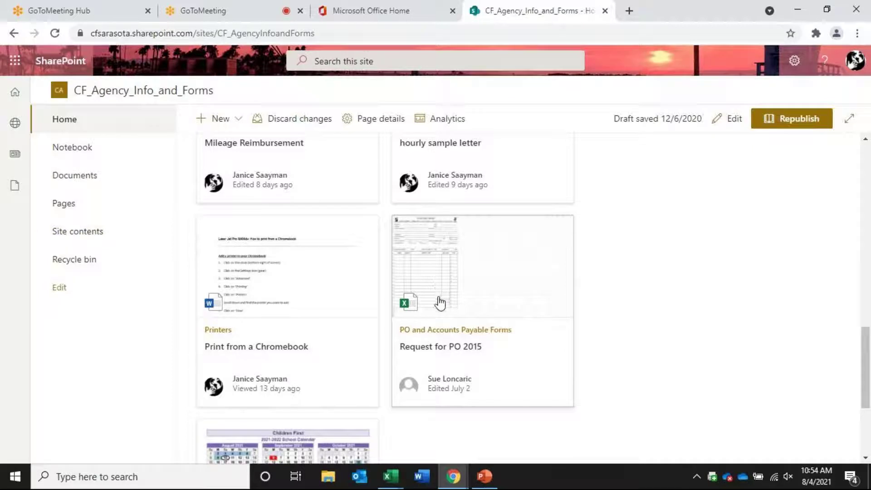
{"action": "scroll", "coordinate": [490, 371], "scroll_direction": "down", "scroll_amount": 4}
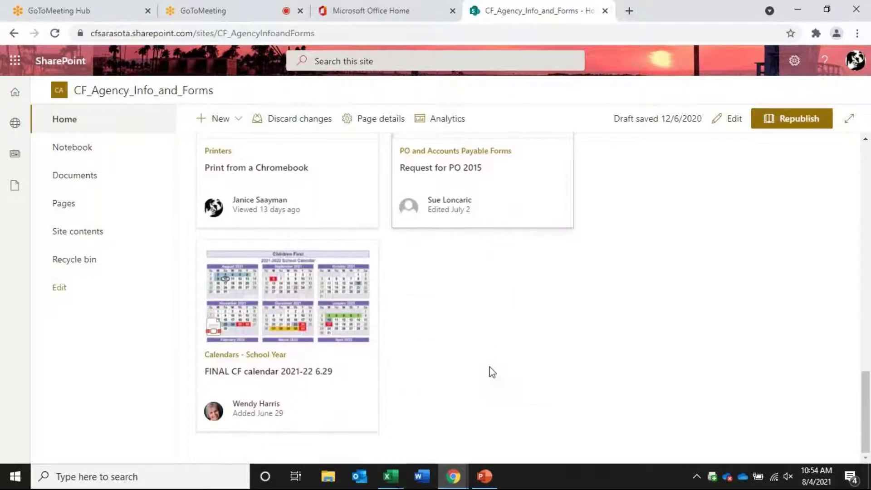
{"action": "scroll", "coordinate": [490, 367], "scroll_direction": "up", "scroll_amount": 1}
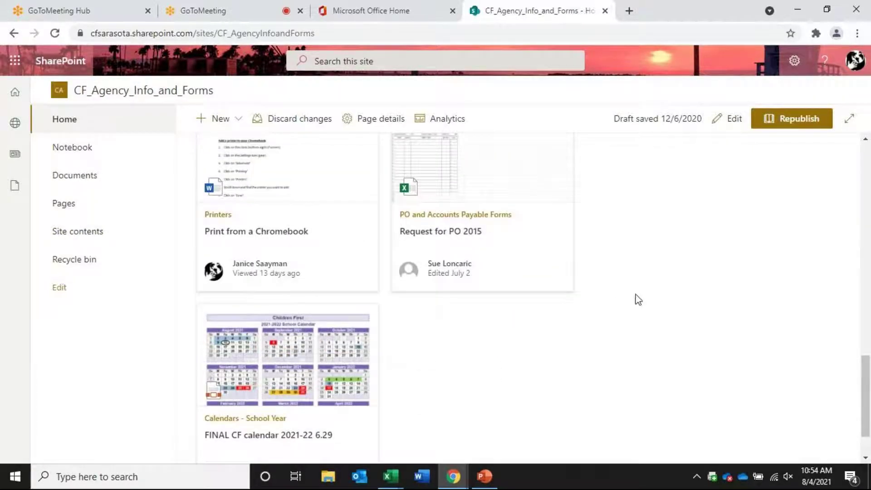
{"action": "scroll", "coordinate": [638, 300], "scroll_direction": "up", "scroll_amount": 5}
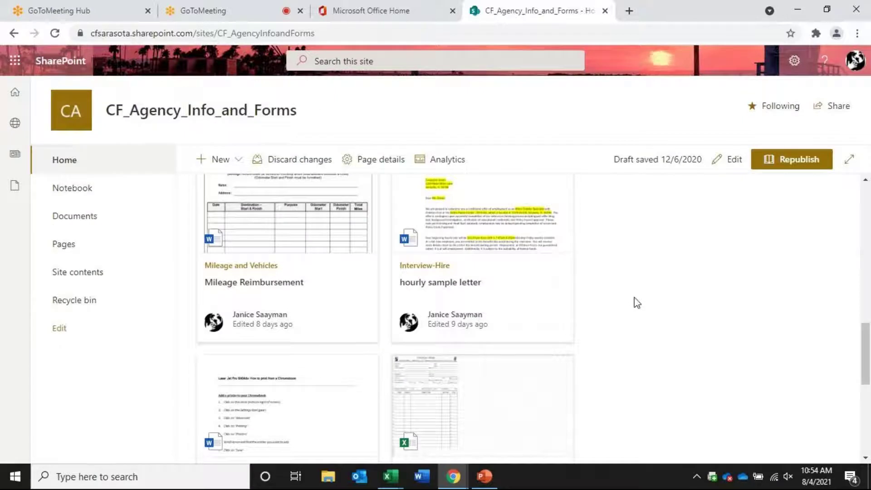
{"action": "scroll", "coordinate": [638, 303], "scroll_direction": "up", "scroll_amount": 1}
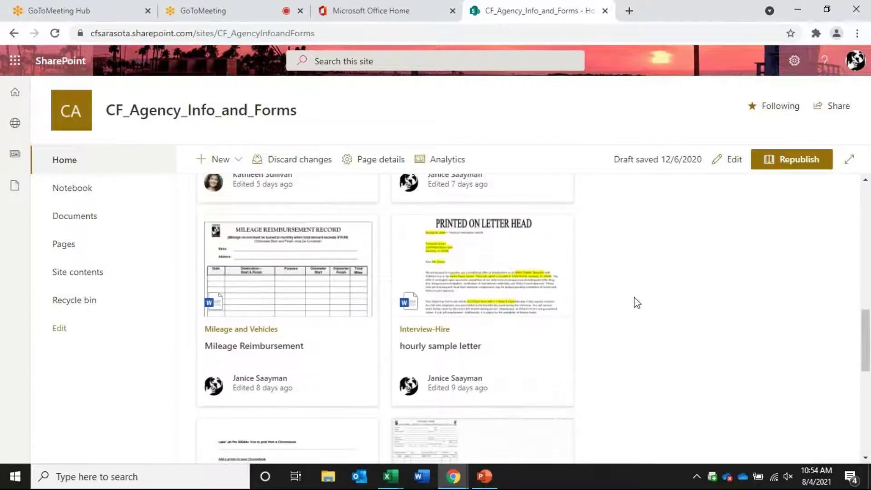
{"action": "left_click", "coordinate": [489, 341]}
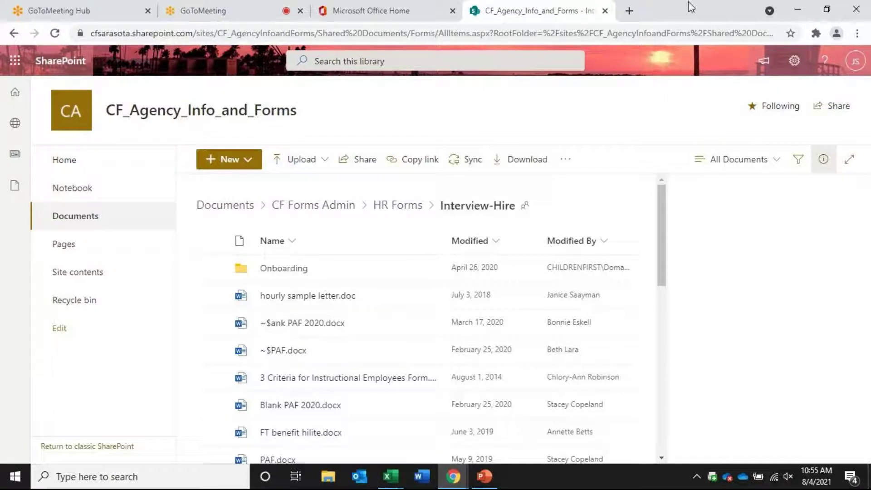
{"action": "left_click", "coordinate": [14, 34]}
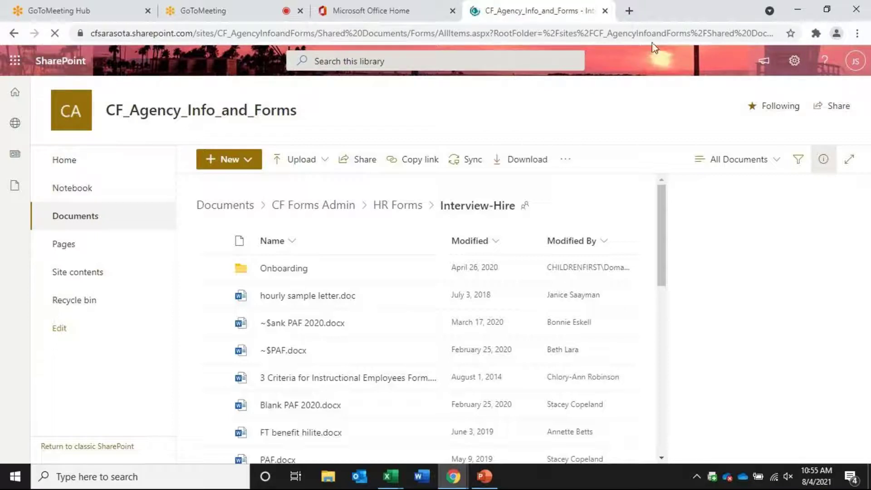
{"action": "left_click", "coordinate": [606, 11]}
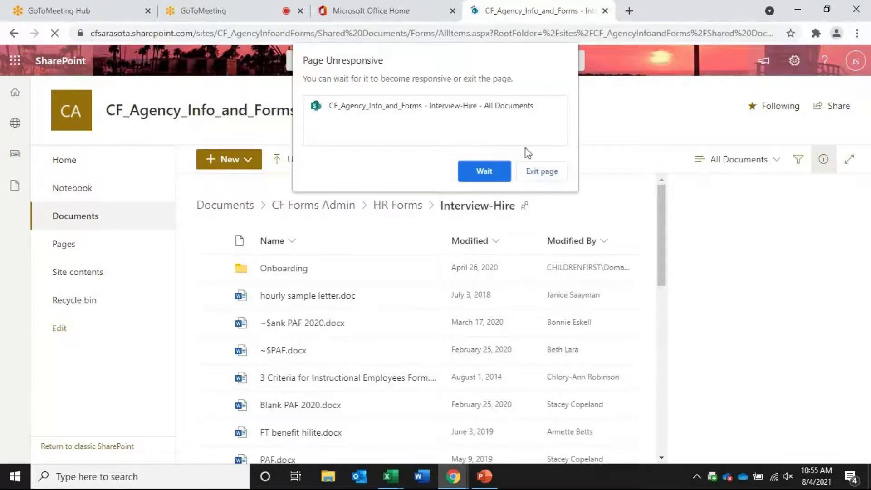
{"action": "left_click", "coordinate": [541, 171]}
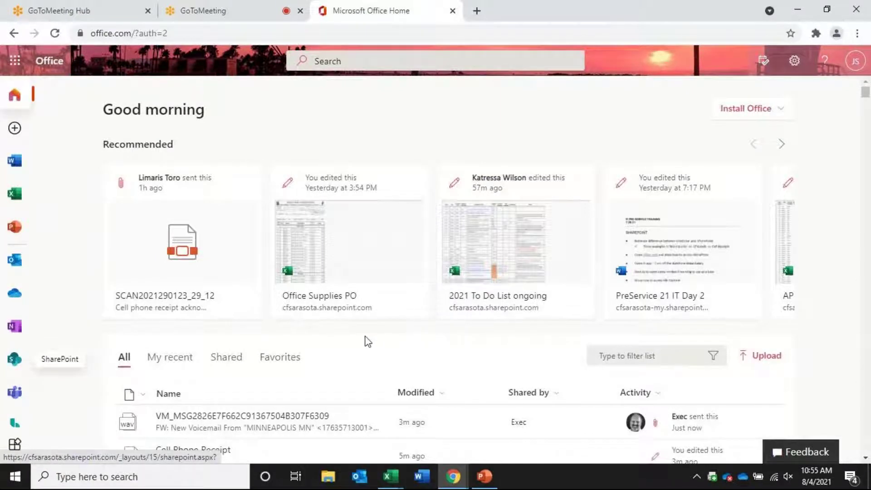
Open the Office Supplies PO workbook online and request Open in Desktop App
{"action": "left_click", "coordinate": [322, 255]}
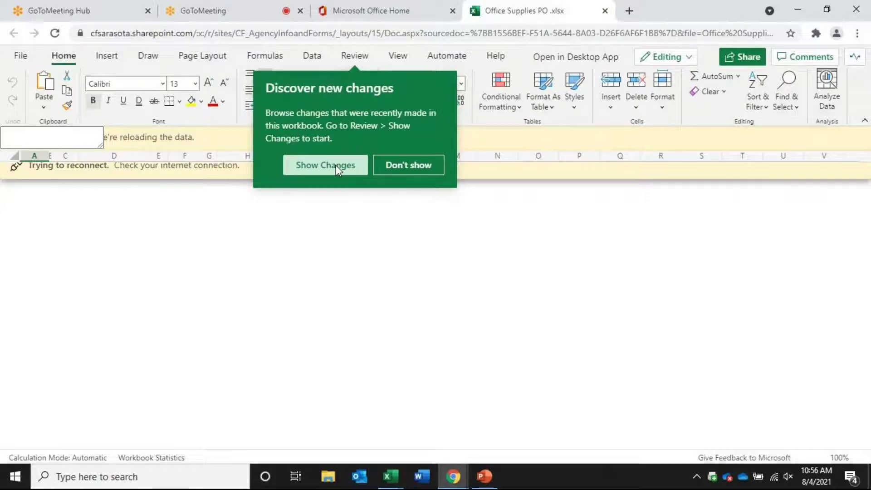
{"action": "left_click", "coordinate": [572, 59]}
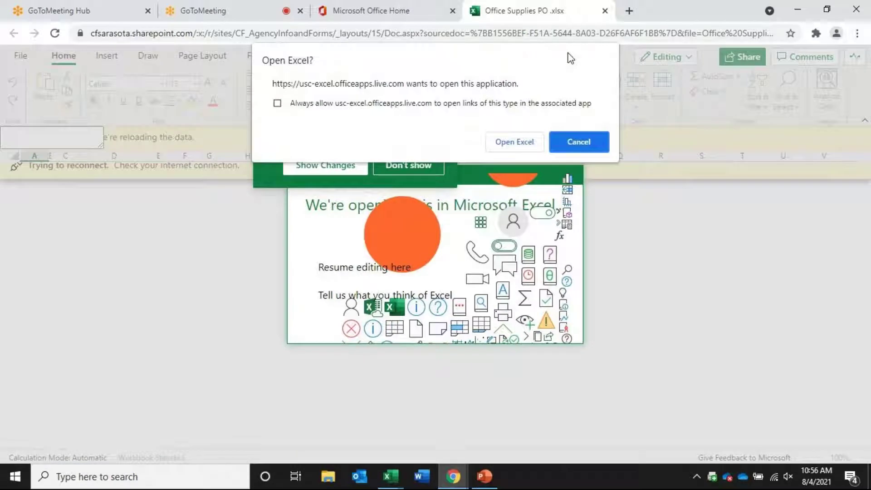
Allow Office Supplies PO to open in desktop Excel, show Review, and dismiss the comments notice
{"action": "left_click", "coordinate": [511, 144]}
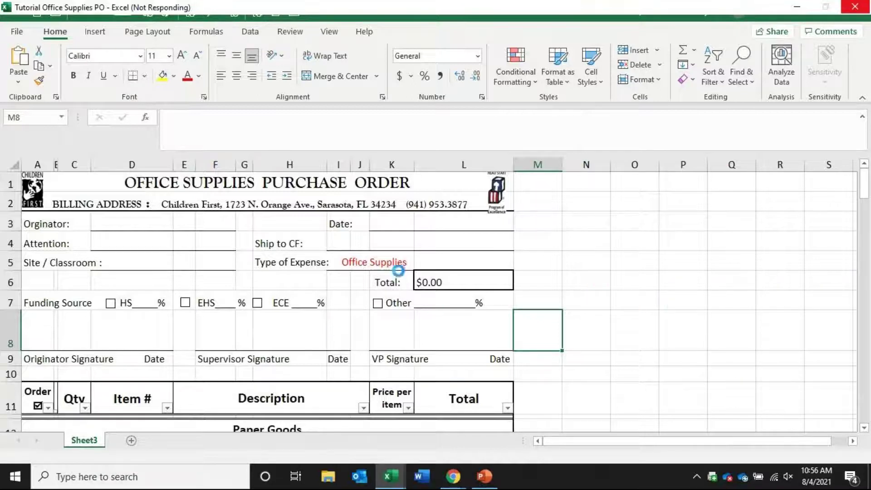
{"action": "mouse_move", "coordinate": [392, 480]}
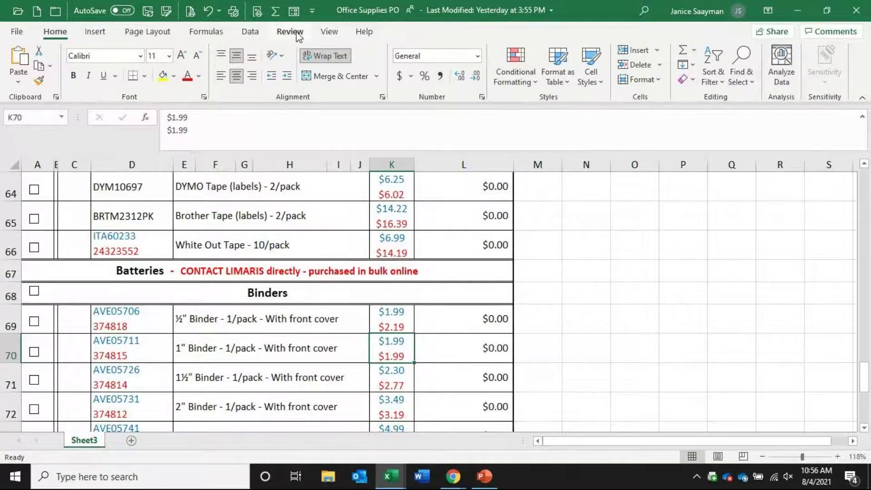
{"action": "left_click", "coordinate": [296, 32]}
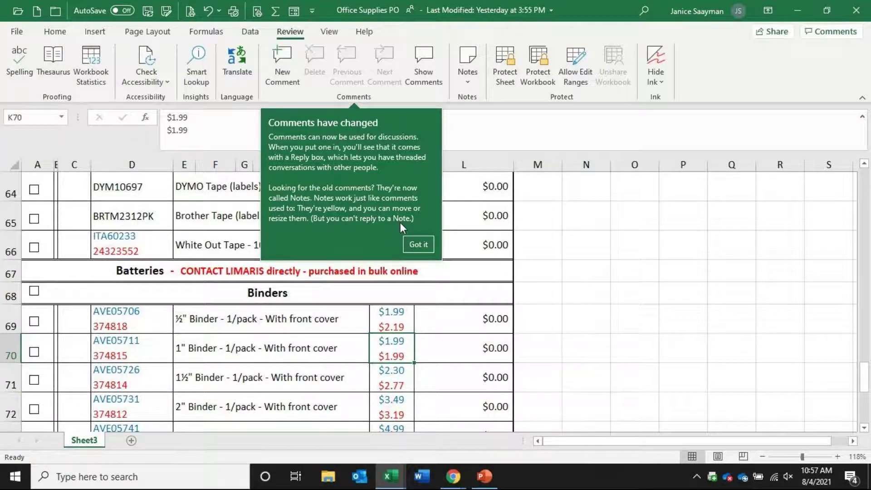
{"action": "left_click", "coordinate": [414, 245]}
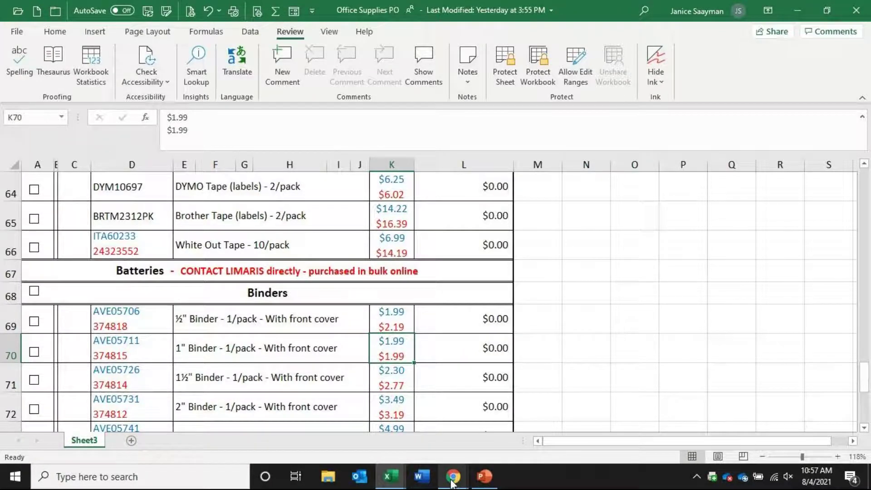
Cancel the desktop Excel prompt and resume editing Office Supplies PO in the browser
{"action": "mouse_move", "coordinate": [452, 481]}
{"action": "left_click", "coordinate": [424, 447]}
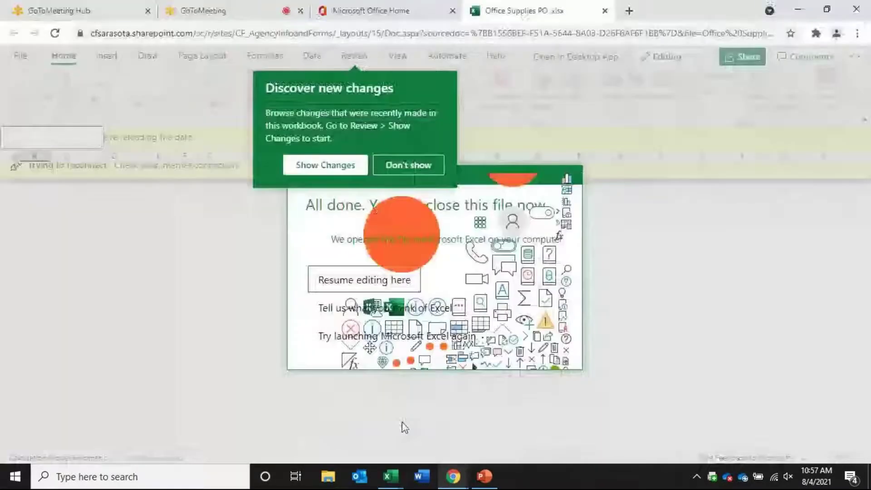
{"action": "left_click", "coordinate": [319, 167]}
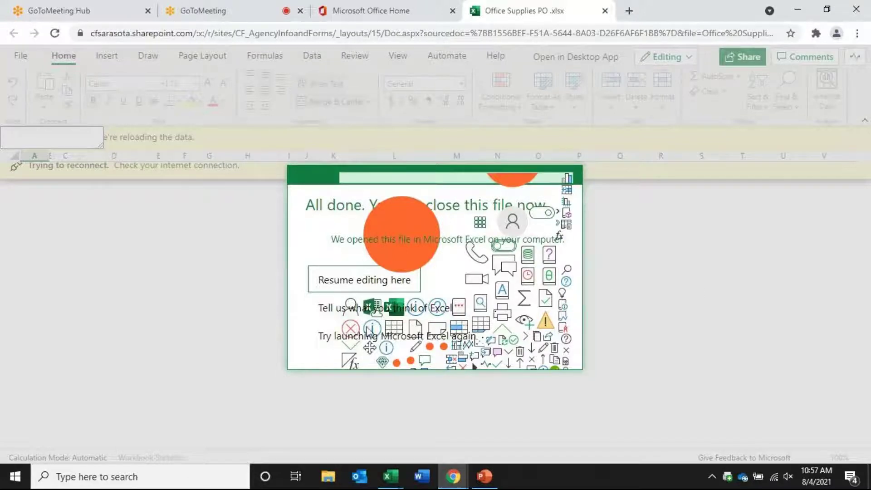
{"action": "left_click", "coordinate": [371, 341]}
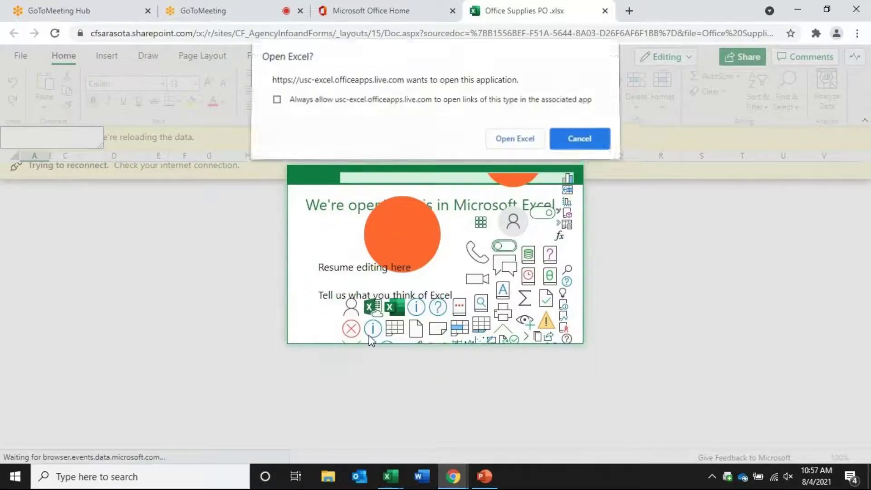
{"action": "left_click", "coordinate": [591, 141]}
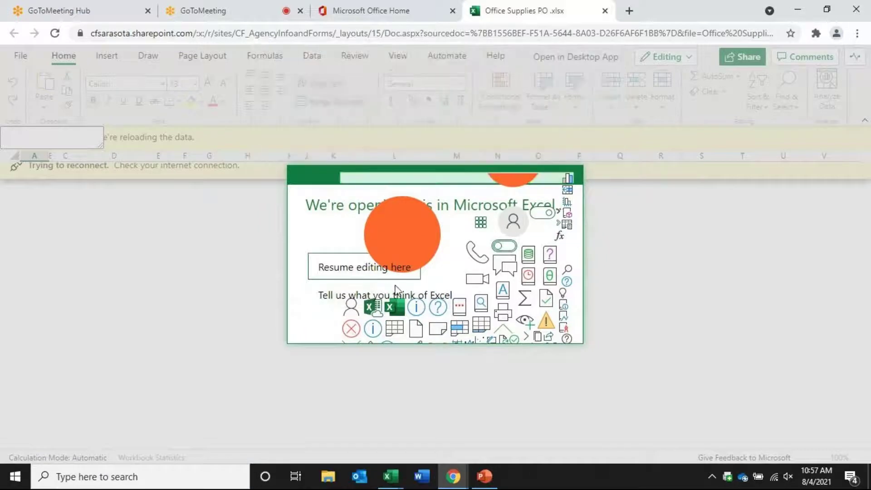
{"action": "left_click", "coordinate": [379, 267]}
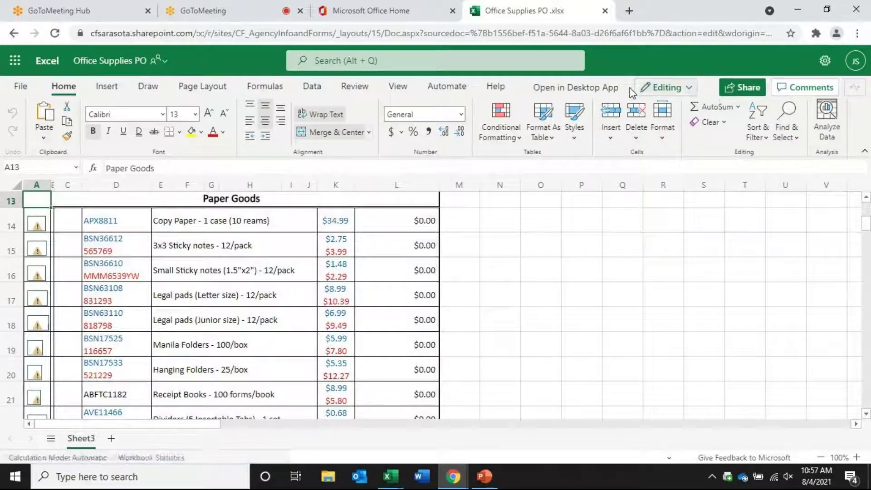
Open Show Changes on the Review tab and browse the edits to Sheet3 cell L6
{"action": "left_click", "coordinate": [688, 89]}
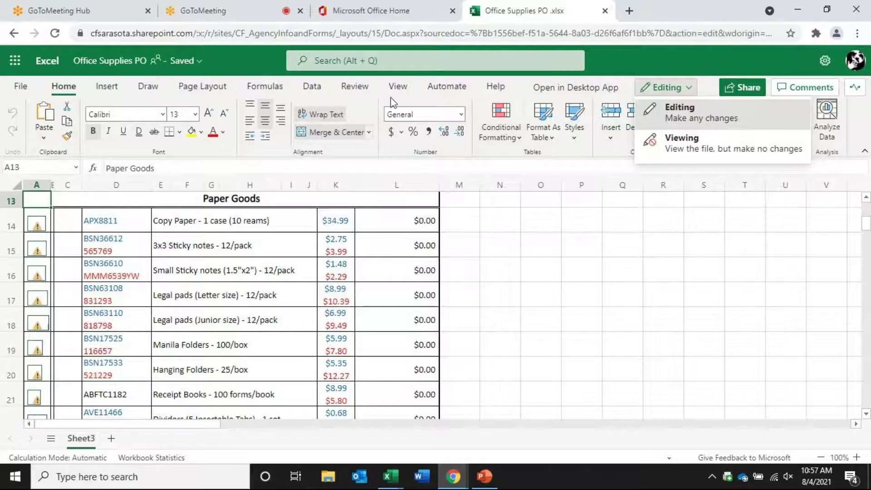
{"action": "left_click", "coordinate": [355, 87]}
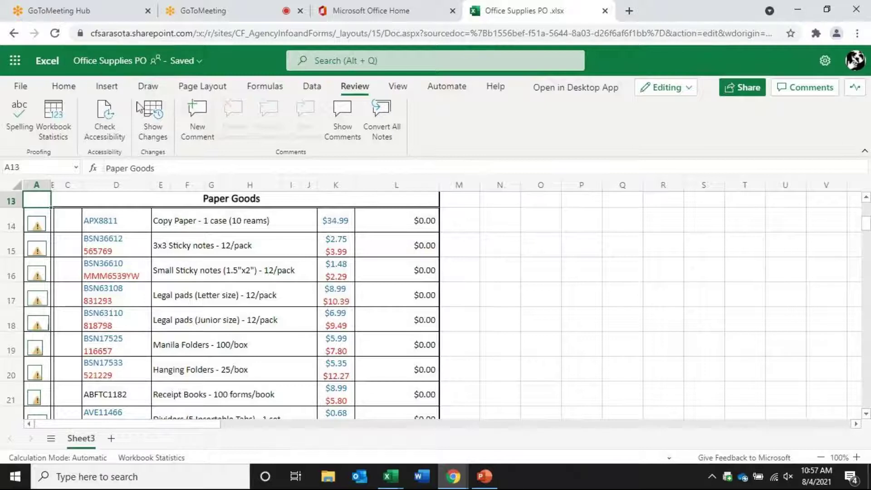
{"action": "left_click", "coordinate": [154, 120]}
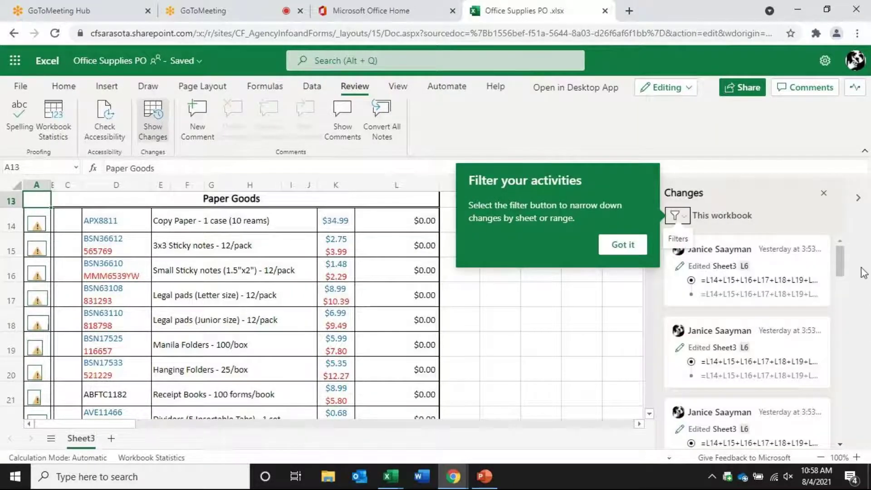
{"action": "scroll", "coordinate": [842, 261], "scroll_direction": "down", "scroll_amount": 1}
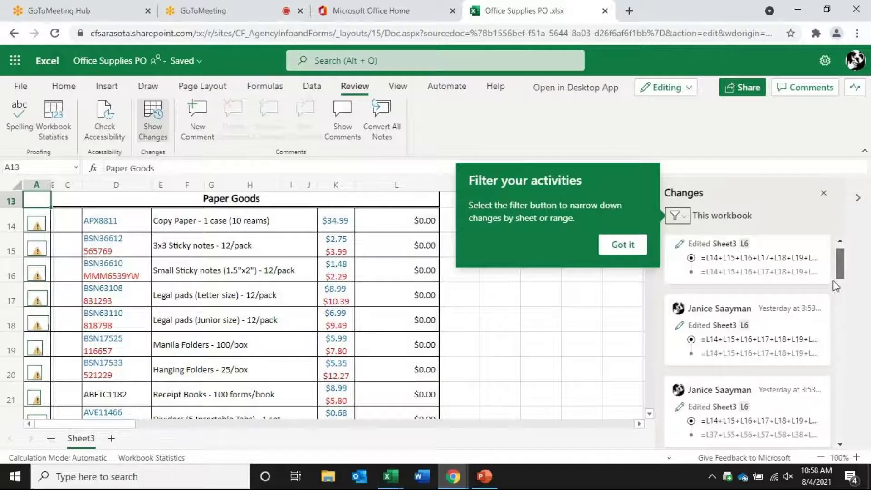
{"action": "mouse_move", "coordinate": [839, 263]}
{"action": "left_mouse_down"}
{"action": "mouse_move", "coordinate": [843, 426]}
{"action": "mouse_move", "coordinate": [837, 257]}
{"action": "left_mouse_up"}
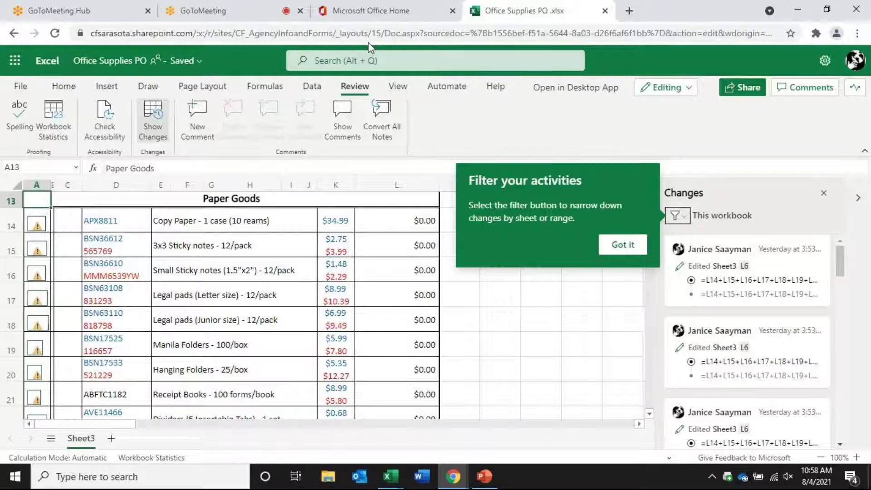
Close the online and desktop Office Supplies PO workbooks, choosing No to merging server changes
{"action": "left_click", "coordinate": [605, 11]}
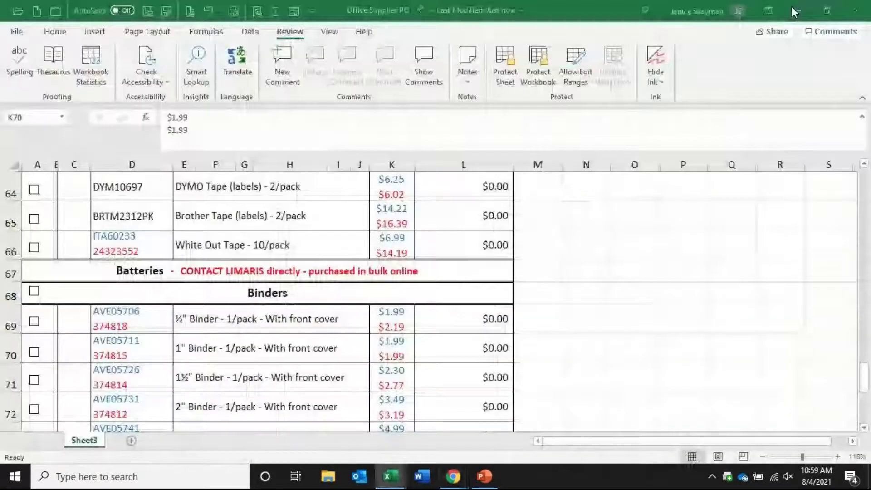
{"action": "left_click", "coordinate": [793, 7]}
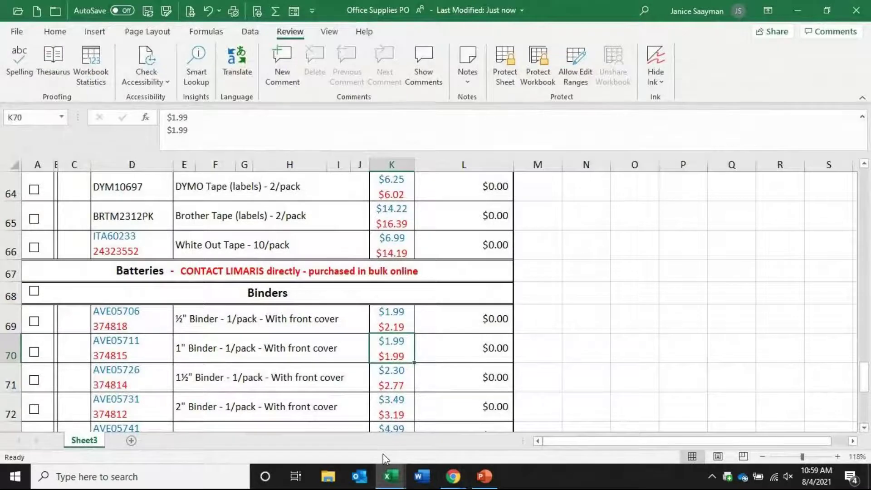
{"action": "mouse_move", "coordinate": [391, 478]}
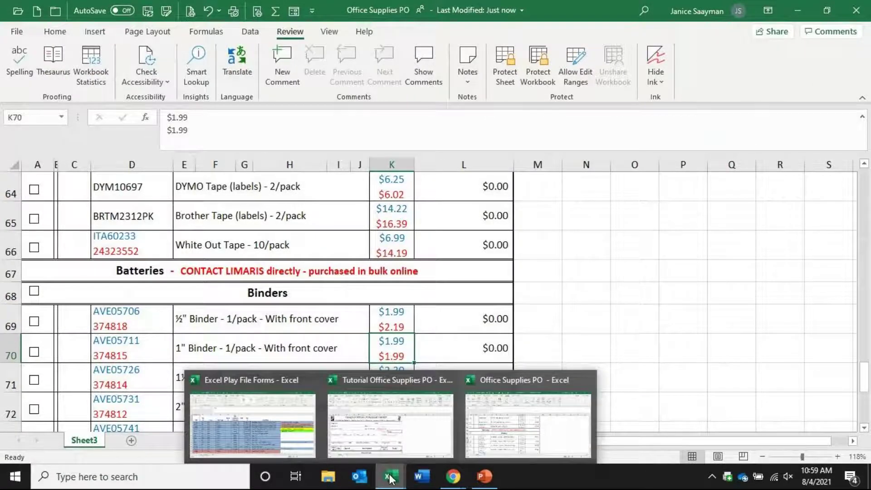
{"action": "left_click", "coordinate": [586, 381]}
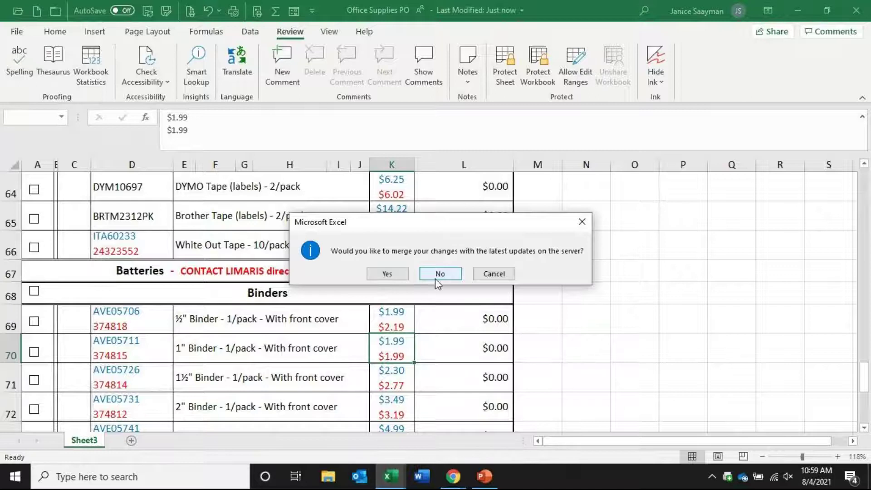
{"action": "left_click", "coordinate": [435, 277]}
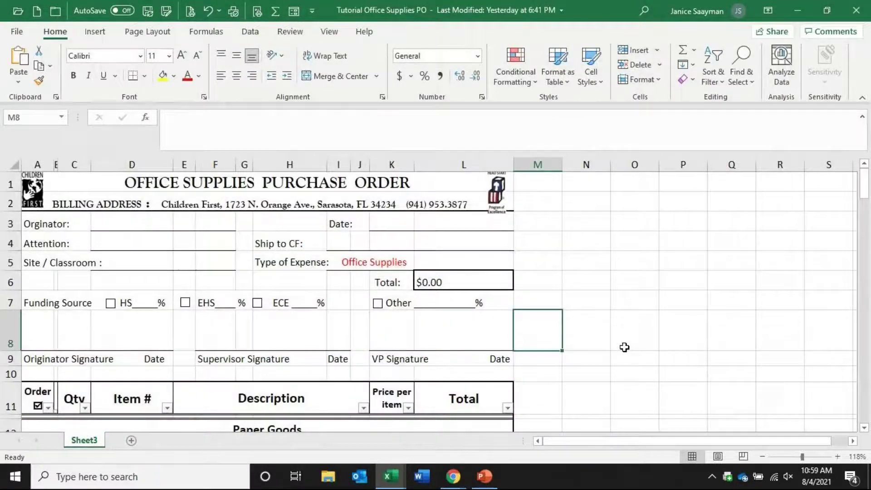
{"action": "scroll", "coordinate": [599, 329], "scroll_direction": "down", "scroll_amount": 9}
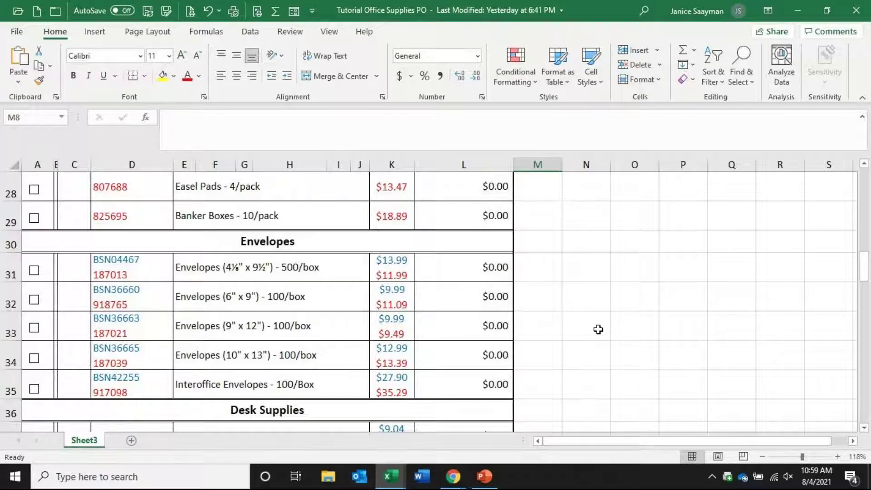
{"action": "scroll", "coordinate": [464, 378], "scroll_direction": "up", "scroll_amount": 9}
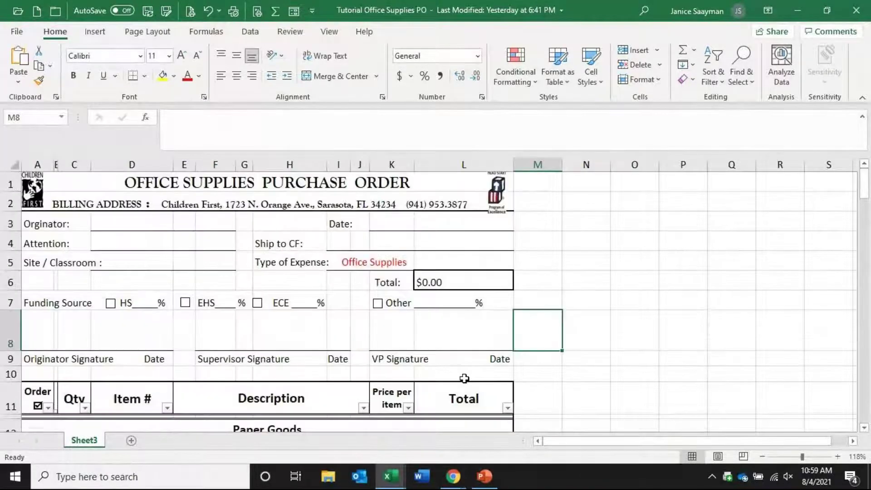
{"action": "scroll", "coordinate": [449, 326], "scroll_direction": "down", "scroll_amount": 4}
{"action": "scroll", "coordinate": [443, 322], "scroll_direction": "up", "scroll_amount": 1}
{"action": "scroll", "coordinate": [443, 322], "scroll_direction": "up", "scroll_amount": 4}
{"action": "scroll", "coordinate": [443, 322], "scroll_direction": "down", "scroll_amount": 2}
{"action": "scroll", "coordinate": [443, 308], "scroll_direction": "up", "scroll_amount": 2}
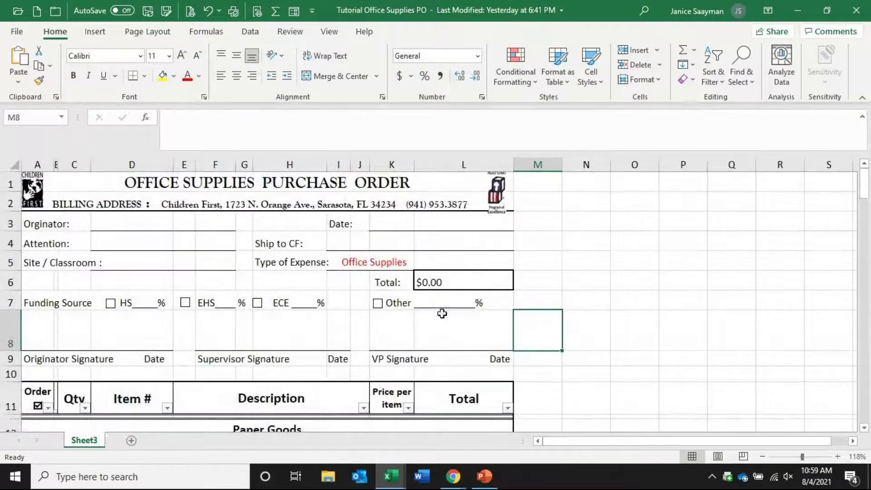
{"action": "left_click", "coordinate": [454, 282]}
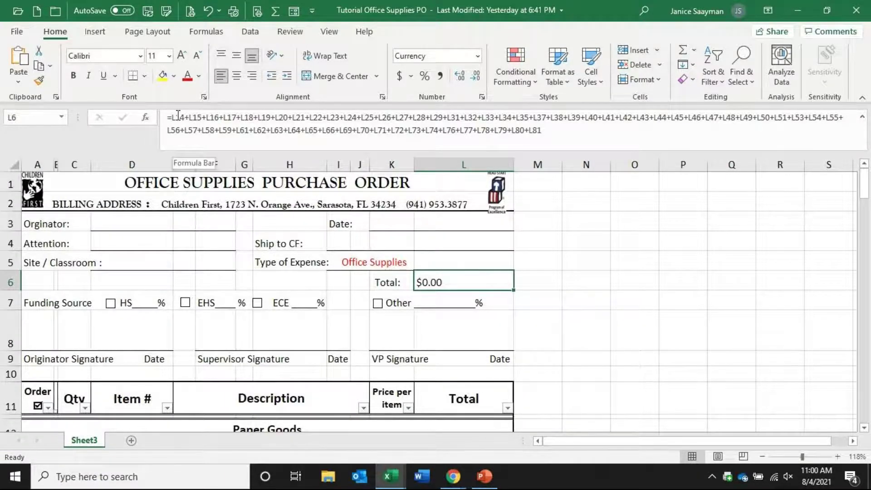
{"action": "left_click", "coordinate": [553, 130]}
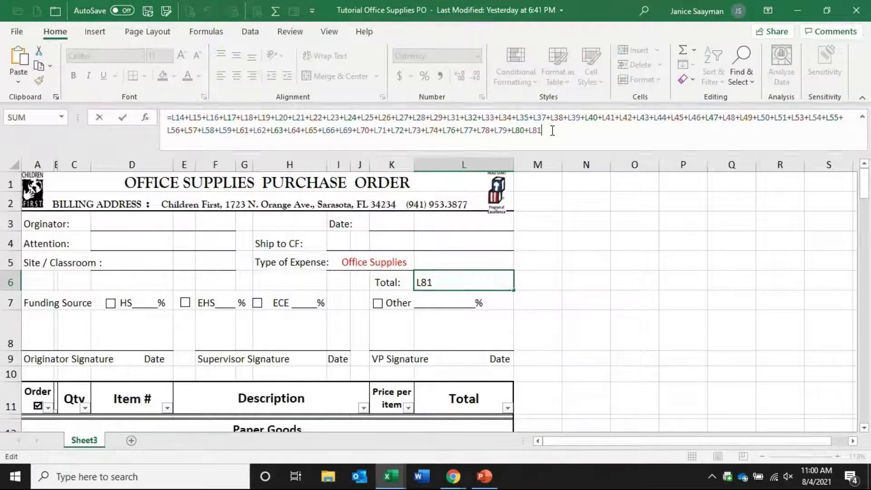
{"action": "type", "text": "+"}
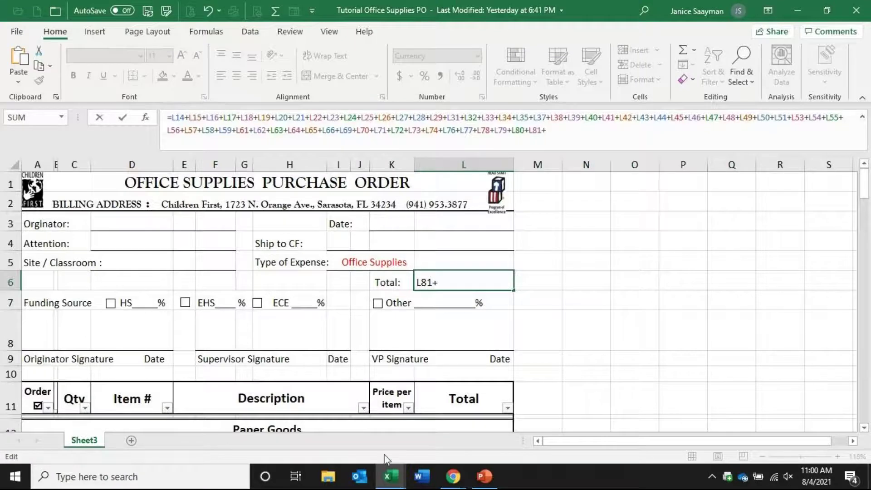
{"action": "scroll", "coordinate": [632, 380], "scroll_direction": "down", "scroll_amount": 3}
{"action": "scroll", "coordinate": [632, 380], "scroll_direction": "down", "scroll_amount": 6}
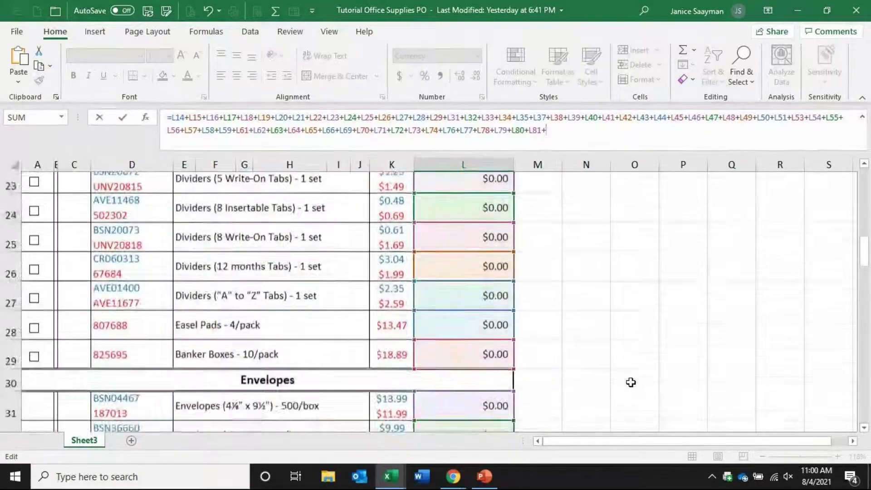
{"action": "scroll", "coordinate": [630, 383], "scroll_direction": "down", "scroll_amount": 5}
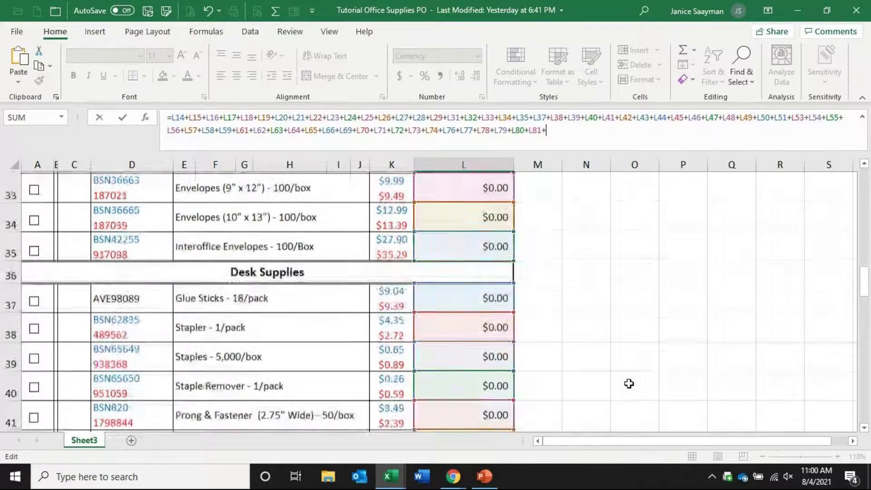
{"action": "scroll", "coordinate": [628, 384], "scroll_direction": "down", "scroll_amount": 15}
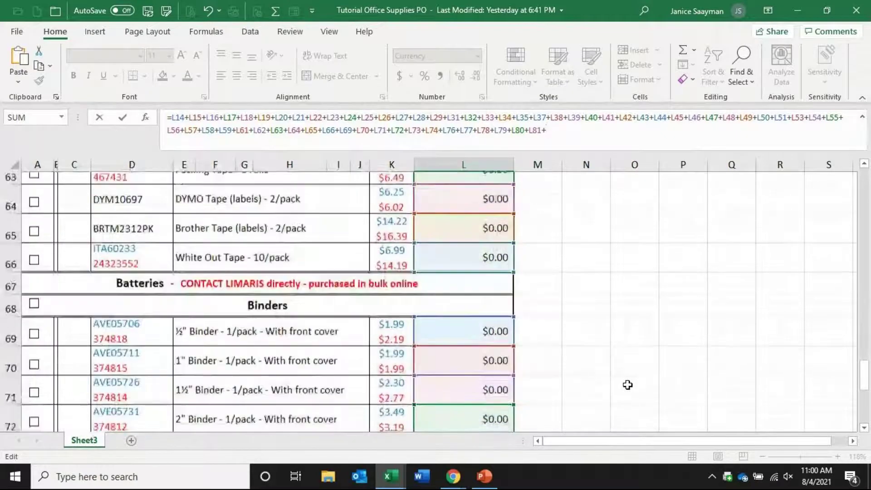
{"action": "scroll", "coordinate": [627, 385], "scroll_direction": "up", "scroll_amount": 4}
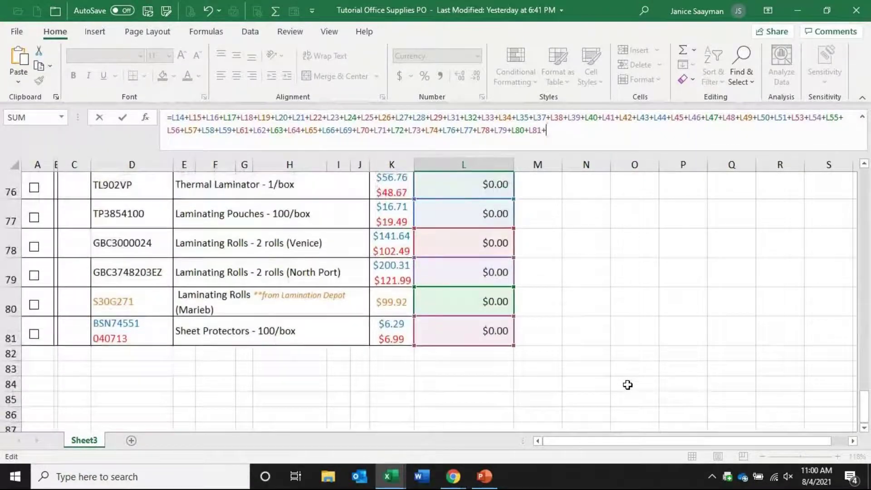
{"action": "scroll", "coordinate": [627, 384], "scroll_direction": "up", "scroll_amount": 15}
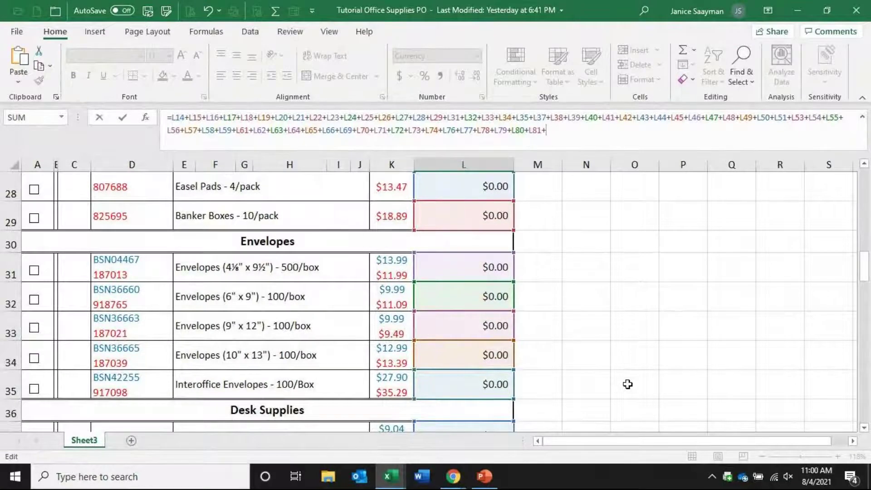
{"action": "key", "text": "BackSpace"}
{"action": "key", "text": "Return"}
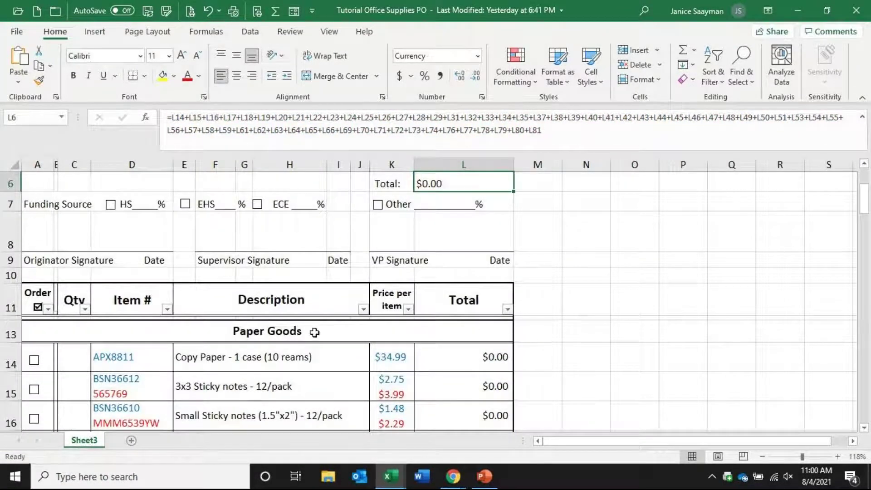
{"action": "left_click", "coordinate": [243, 331]}
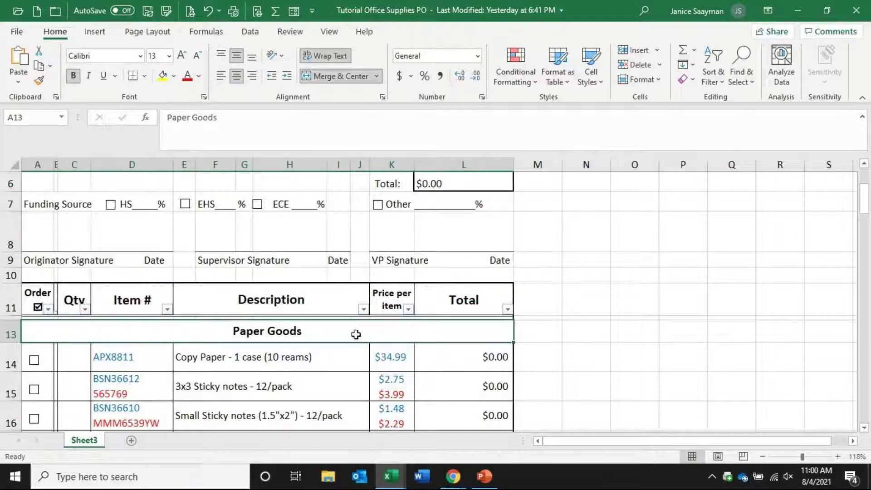
{"action": "left_click", "coordinate": [615, 338]}
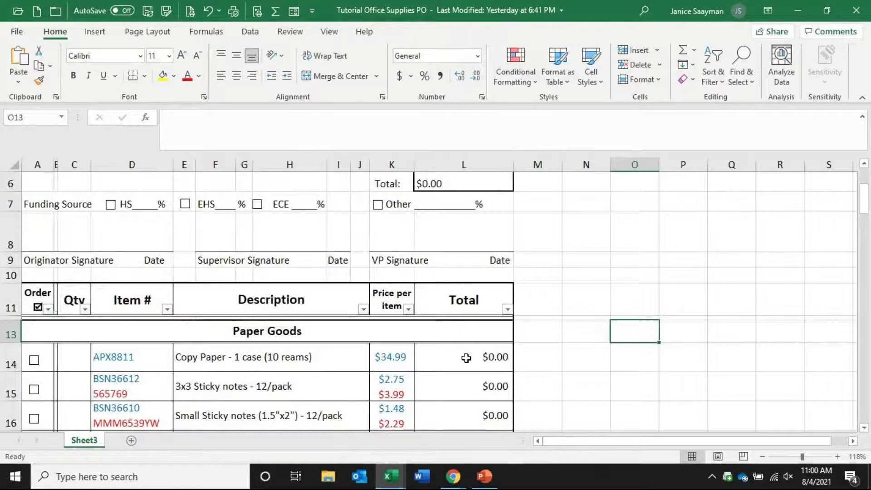
{"action": "scroll", "coordinate": [515, 340], "scroll_direction": "down", "scroll_amount": 1}
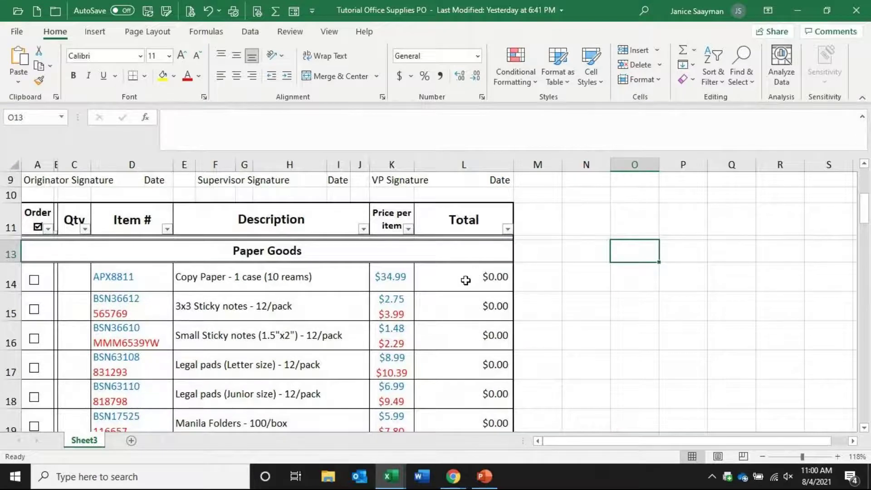
{"action": "scroll", "coordinate": [465, 281], "scroll_direction": "down", "scroll_amount": 18}
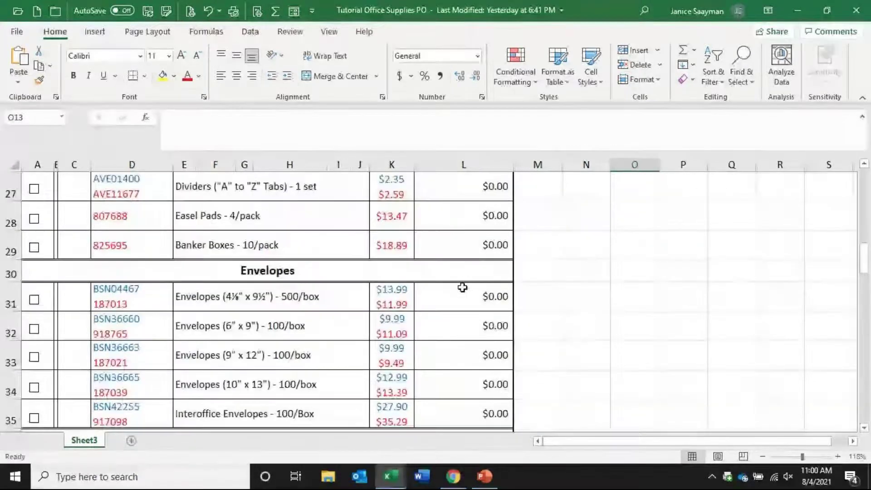
{"action": "scroll", "coordinate": [462, 293], "scroll_direction": "down", "scroll_amount": 7}
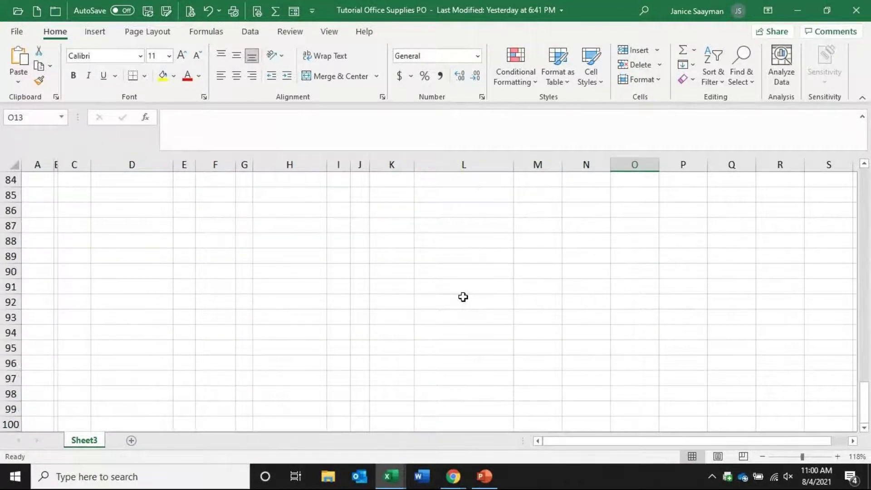
{"action": "scroll", "coordinate": [463, 293], "scroll_direction": "up", "scroll_amount": 4}
{"action": "scroll", "coordinate": [487, 363], "scroll_direction": "down", "scroll_amount": 3}
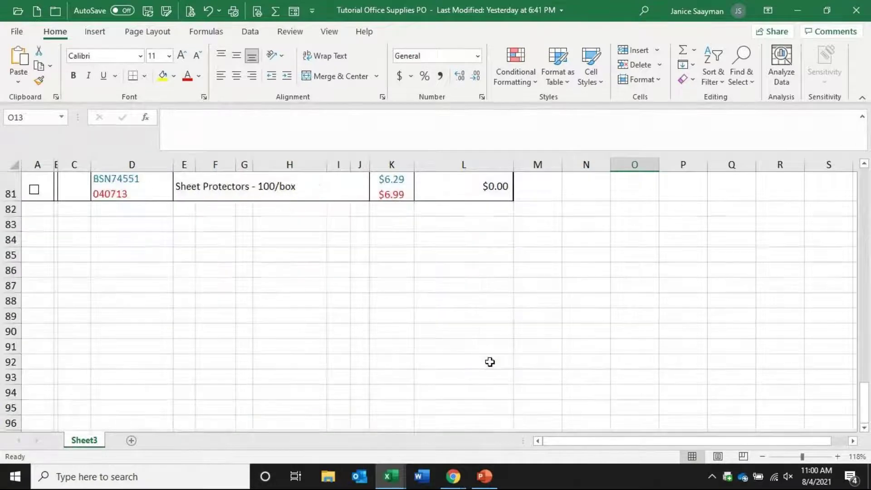
{"action": "left_click", "coordinate": [446, 202]}
{"action": "scroll", "coordinate": [655, 247], "scroll_direction": "up", "scroll_amount": 4}
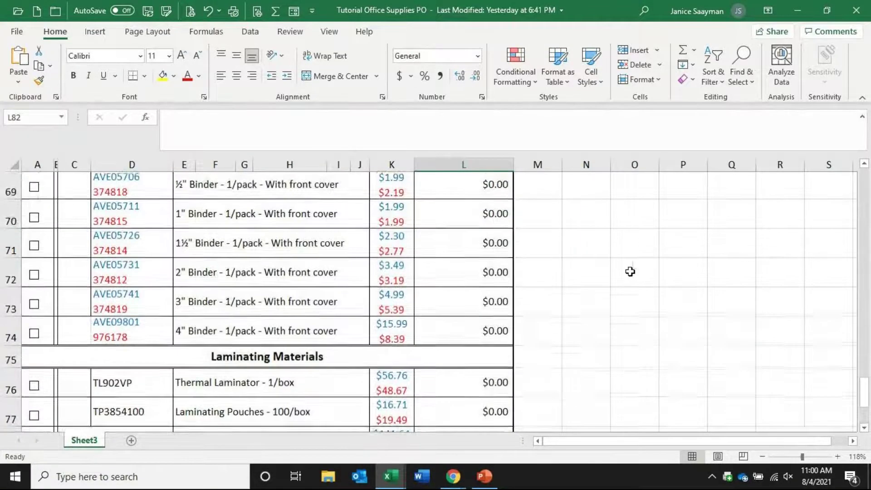
{"action": "left_click", "coordinate": [395, 359]}
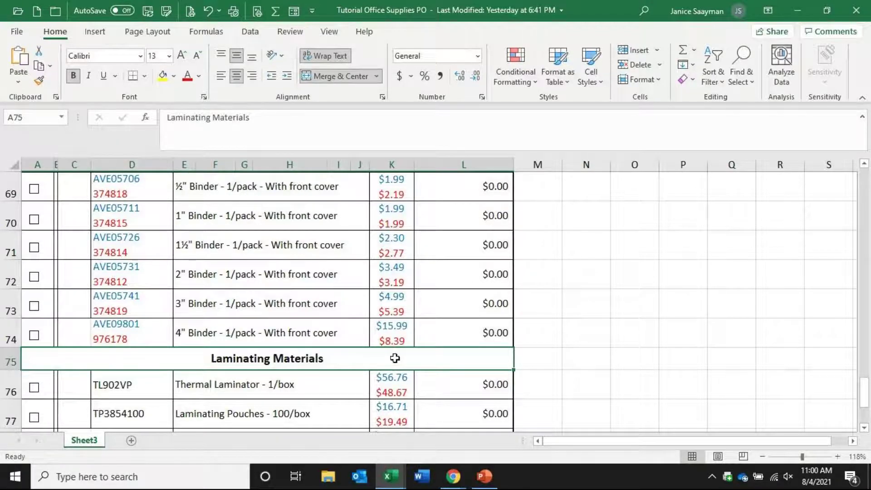
{"action": "scroll", "coordinate": [600, 305], "scroll_direction": "up", "scroll_amount": 4}
{"action": "scroll", "coordinate": [599, 305], "scroll_direction": "up", "scroll_amount": 13}
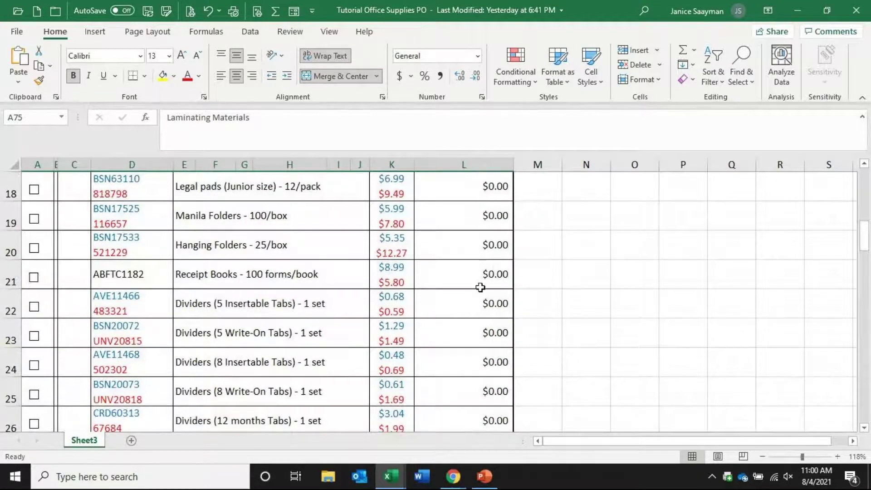
{"action": "scroll", "coordinate": [591, 294], "scroll_direction": "up", "scroll_amount": 6}
{"action": "scroll", "coordinate": [588, 297], "scroll_direction": "down", "scroll_amount": 3}
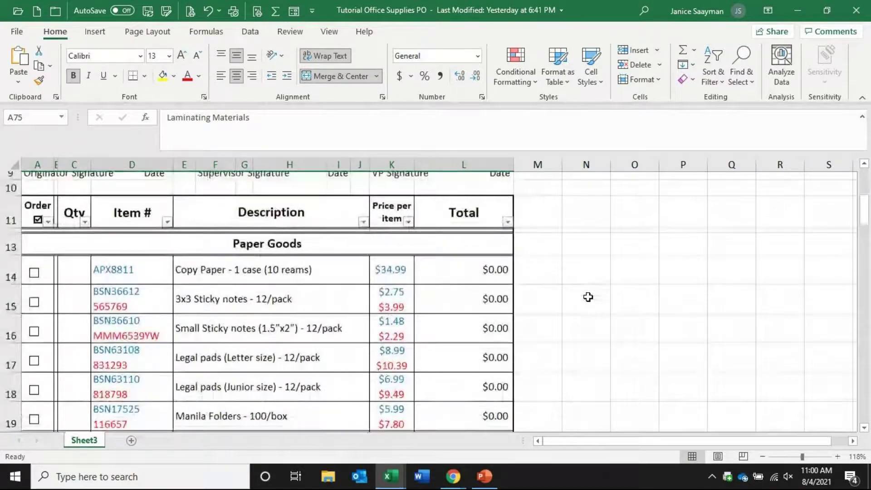
{"action": "left_click", "coordinate": [488, 291]}
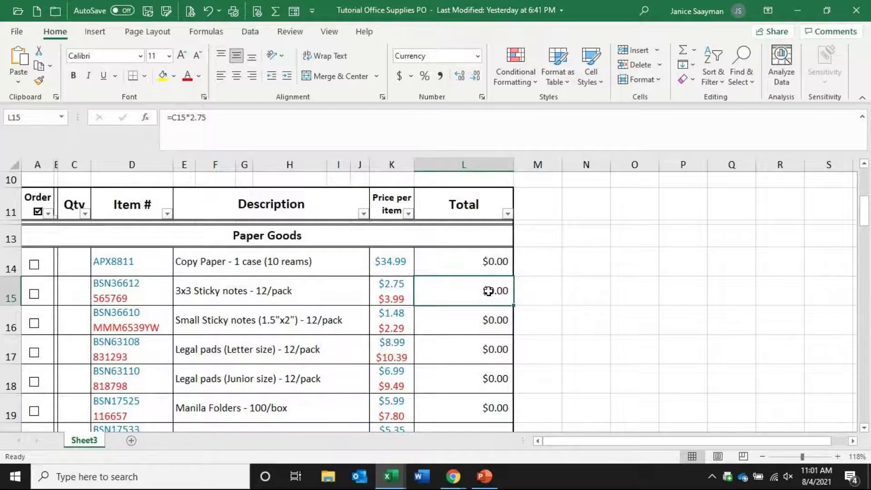
Enter quantity 4 in C15 (3x3 sticky notes) and C18 (junior legal pads), raising the Total to $36.96
{"action": "left_click", "coordinate": [70, 291]}
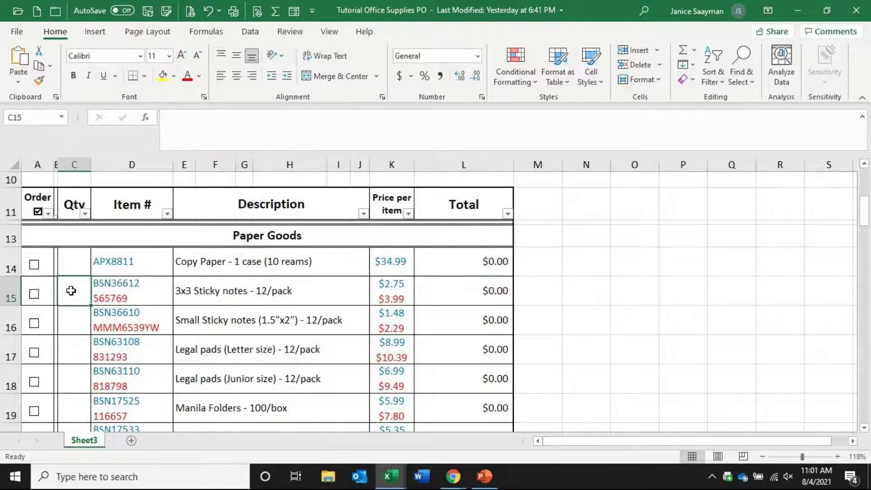
{"action": "type", "text": "4"}
{"action": "key", "text": "Return"}
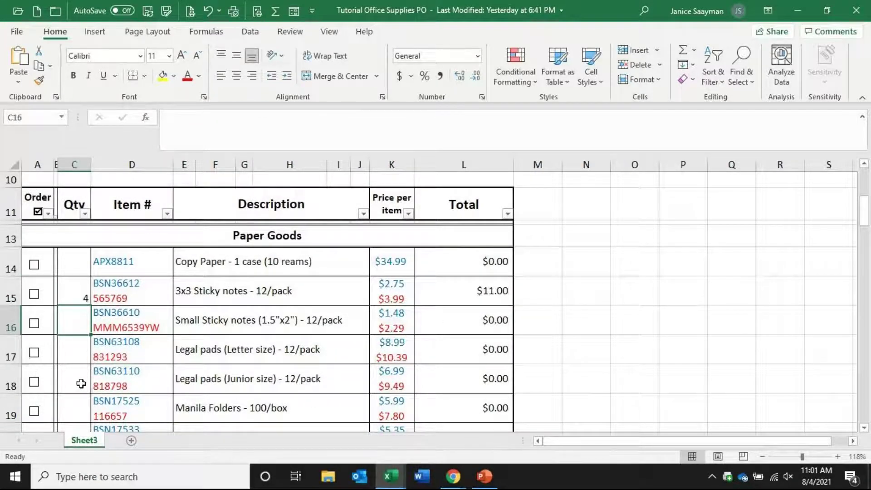
{"action": "left_click", "coordinate": [82, 383]}
{"action": "type", "text": "4"}
{"action": "key", "text": "Return"}
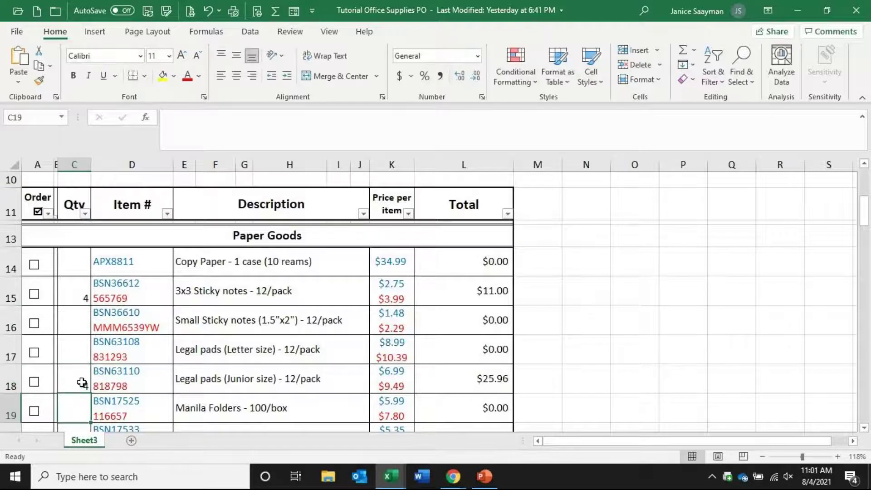
{"action": "scroll", "coordinate": [333, 380], "scroll_direction": "down", "scroll_amount": 4}
{"action": "scroll", "coordinate": [332, 380], "scroll_direction": "up", "scroll_amount": 7}
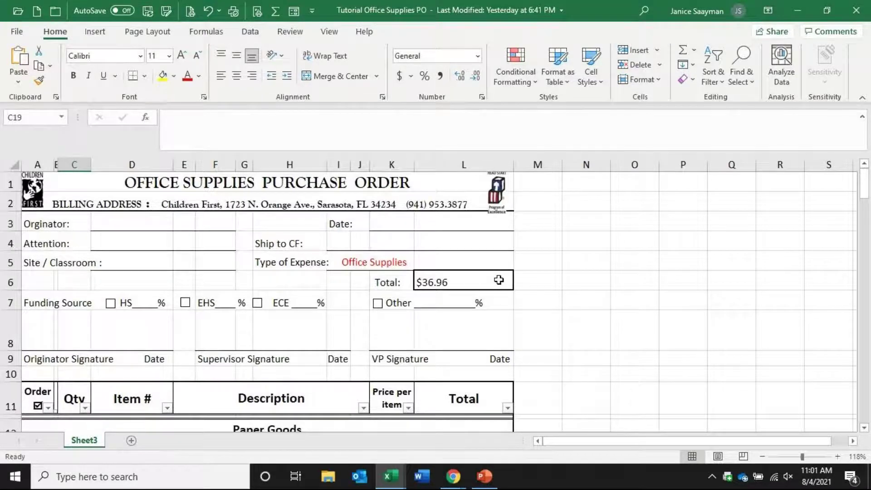
{"action": "scroll", "coordinate": [583, 354], "scroll_direction": "down", "scroll_amount": 2}
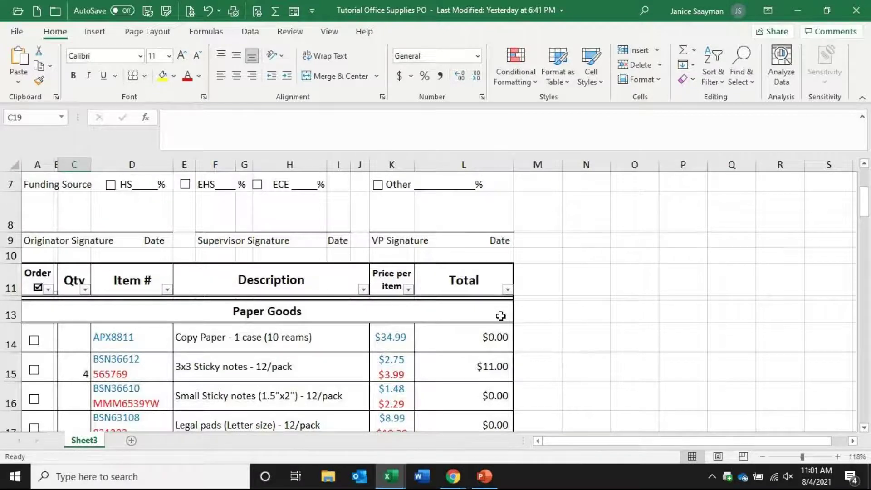
{"action": "left_click", "coordinate": [66, 308]}
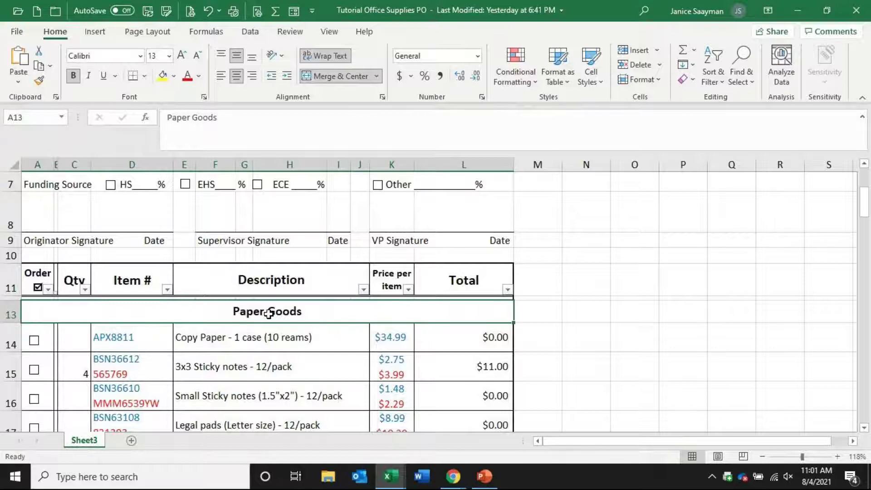
Zoom the PO form out from 118%, back to about 100%, and return to row 1
{"action": "scroll", "coordinate": [230, 347], "scroll_direction": "down", "scroll_amount": 2}
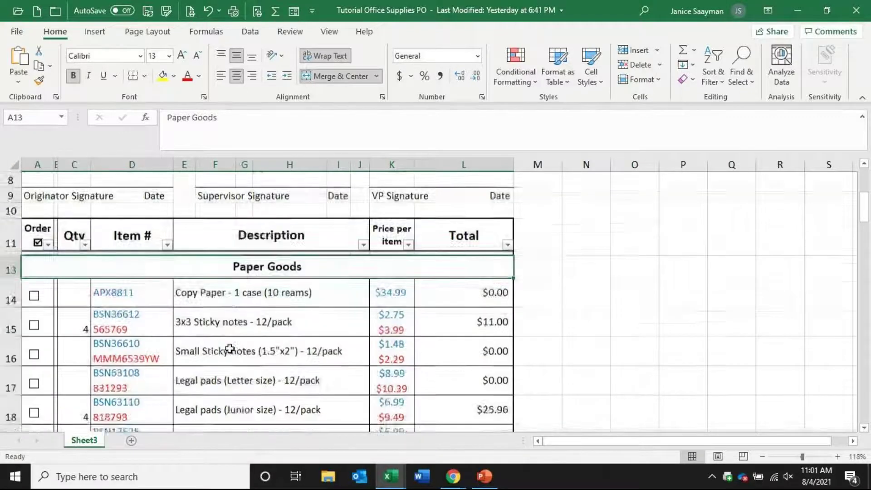
{"action": "scroll", "coordinate": [229, 349], "scroll_direction": "down", "scroll_amount": 3}
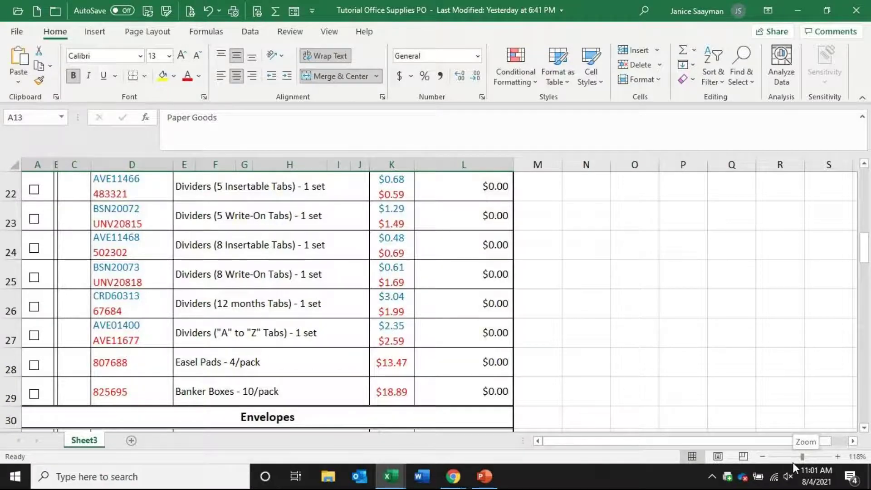
{"action": "mouse_move", "coordinate": [801, 459]}
{"action": "left_mouse_down"}
{"action": "mouse_move", "coordinate": [788, 458]}
{"action": "mouse_move", "coordinate": [817, 459]}
{"action": "mouse_move", "coordinate": [792, 458]}
{"action": "left_mouse_up"}
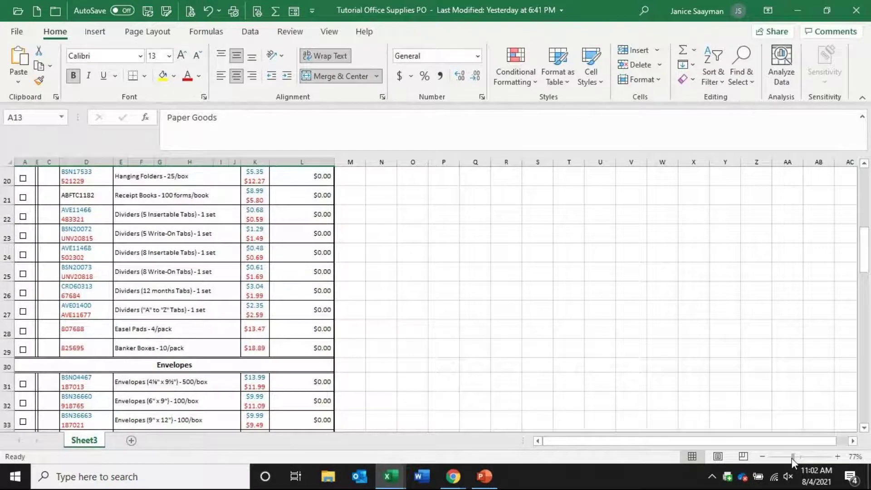
{"action": "left_click_drag", "start_coordinate": [791, 458], "coordinate": [799, 459]}
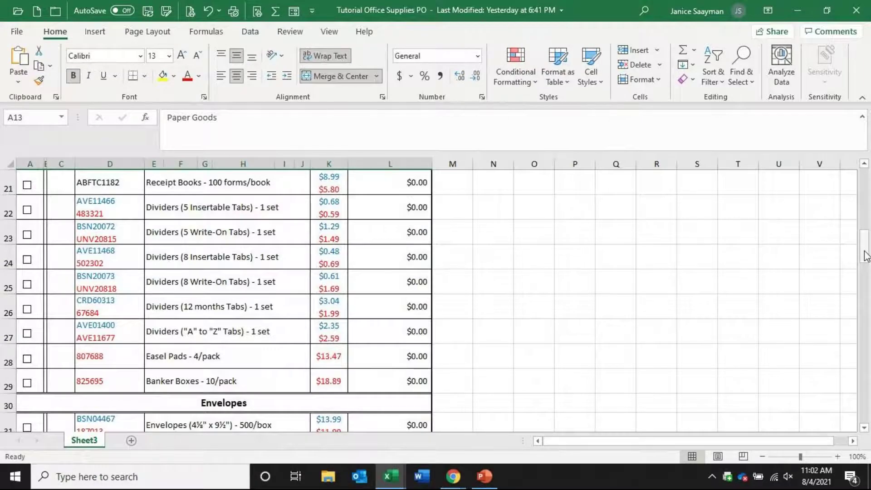
{"action": "left_click_drag", "start_coordinate": [864, 249], "coordinate": [864, 177]}
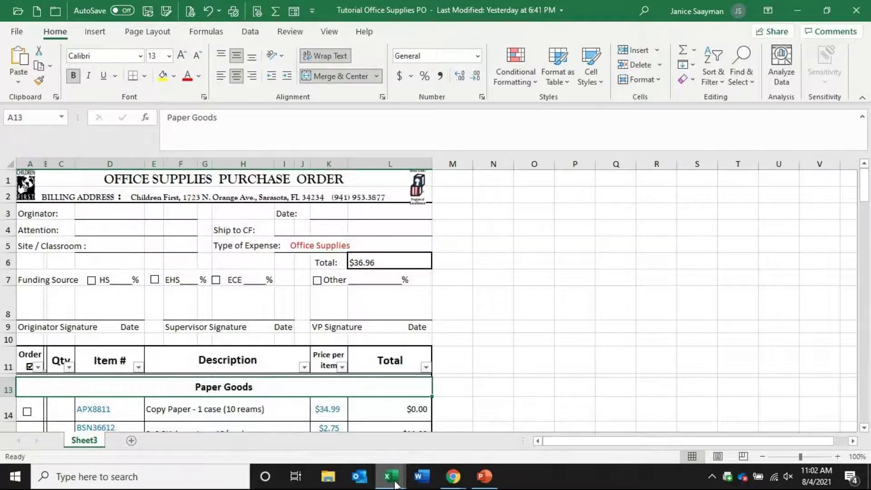
Bring the Excel Play File Forms workbook window to the front from the taskbar
{"action": "mouse_move", "coordinate": [396, 484]}
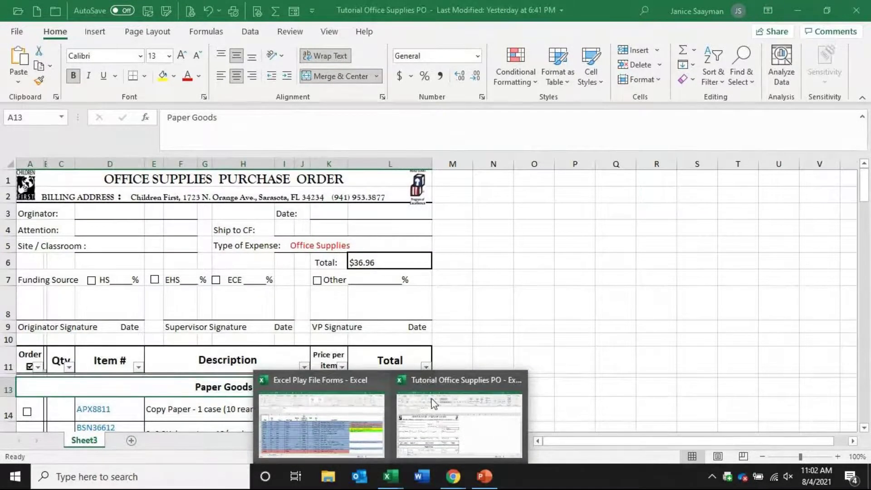
{"action": "mouse_move", "coordinate": [443, 407]}
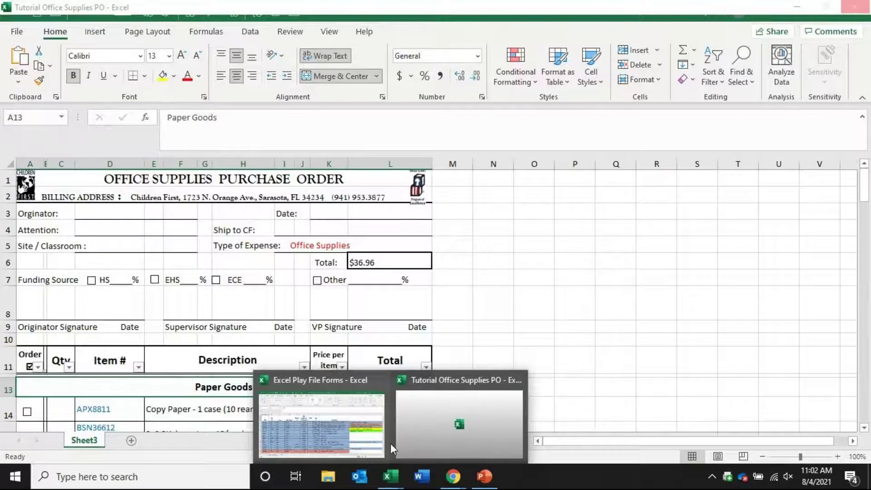
{"action": "left_click", "coordinate": [334, 421]}
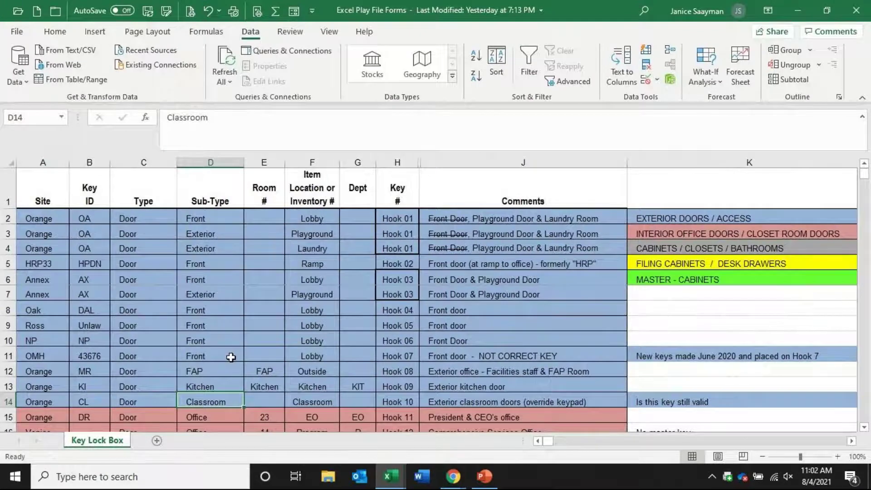
{"action": "scroll", "coordinate": [218, 315], "scroll_direction": "down", "scroll_amount": 20}
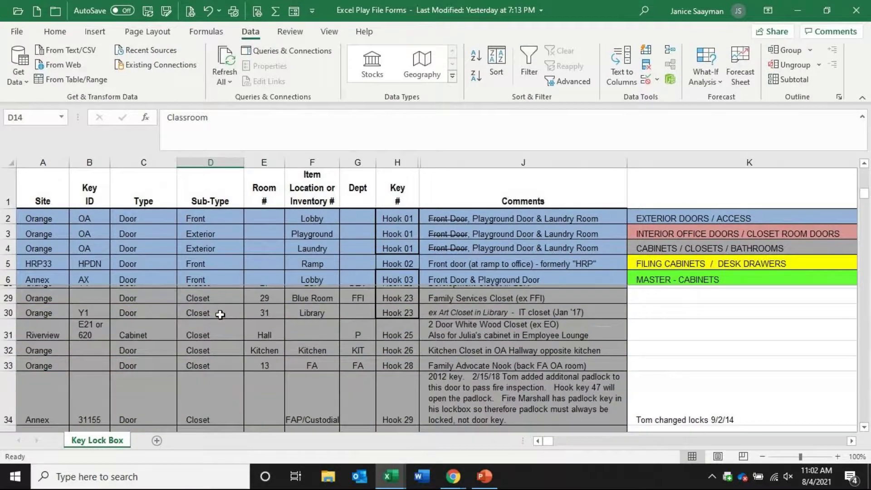
{"action": "scroll", "coordinate": [218, 315], "scroll_direction": "down", "scroll_amount": 20}
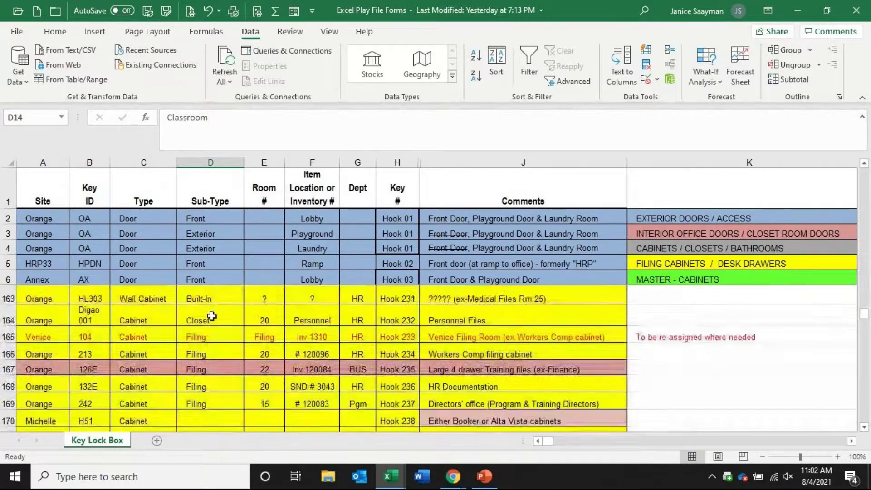
{"action": "scroll", "coordinate": [211, 316], "scroll_direction": "down", "scroll_amount": 14}
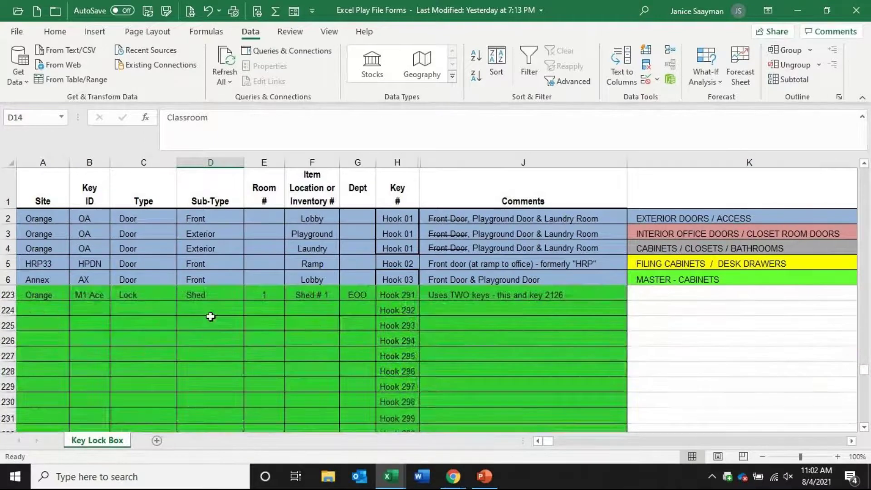
{"action": "scroll", "coordinate": [210, 316], "scroll_direction": "down", "scroll_amount": 14}
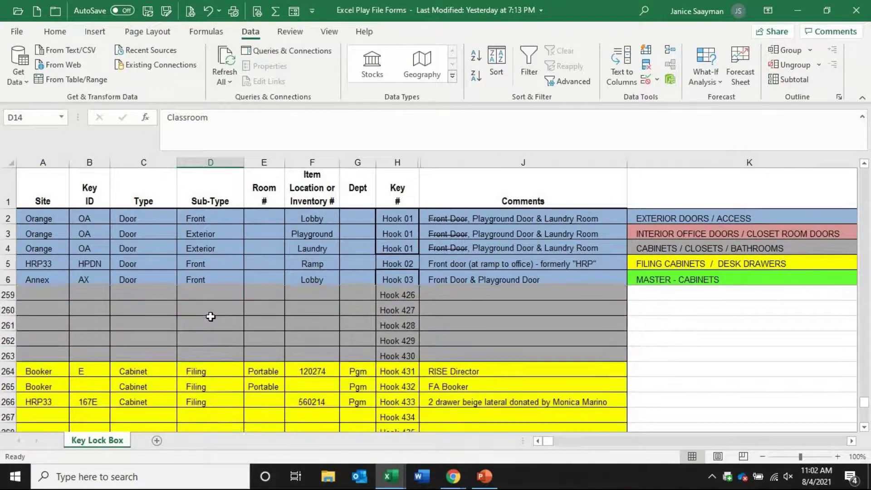
{"action": "scroll", "coordinate": [211, 316], "scroll_direction": "up", "scroll_amount": 4}
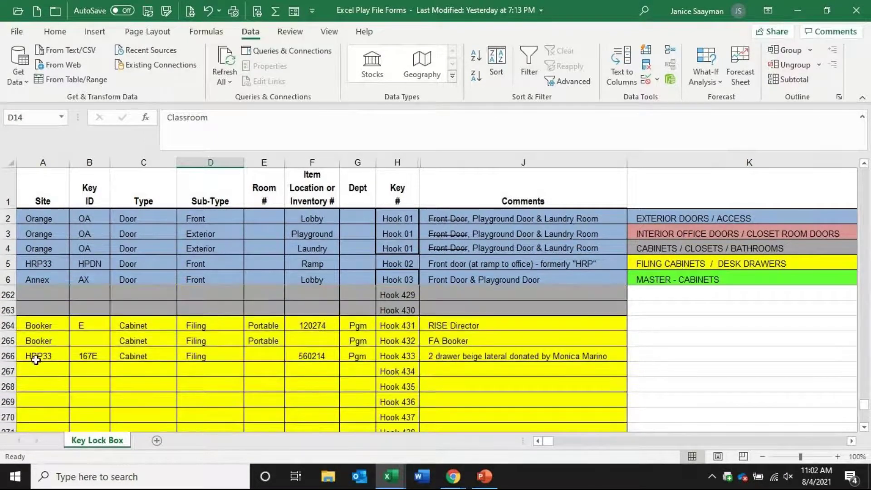
{"action": "left_click", "coordinate": [37, 356]}
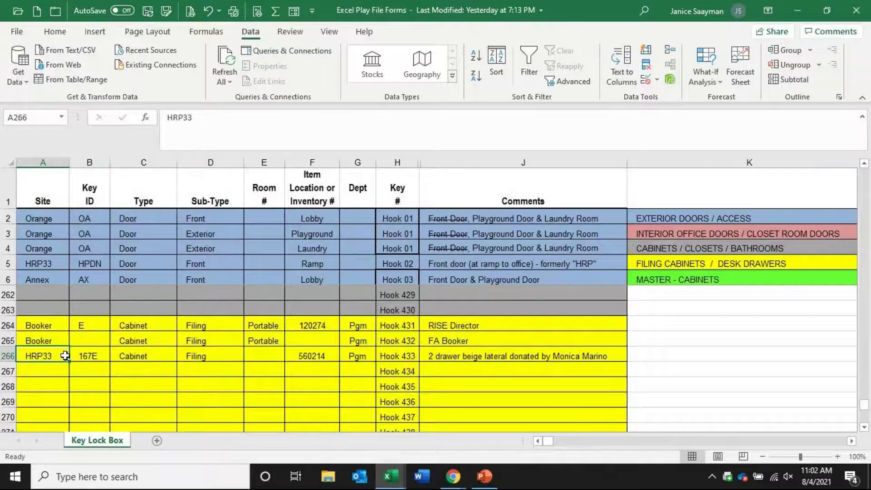
{"action": "key", "text": "ctrl+Home"}
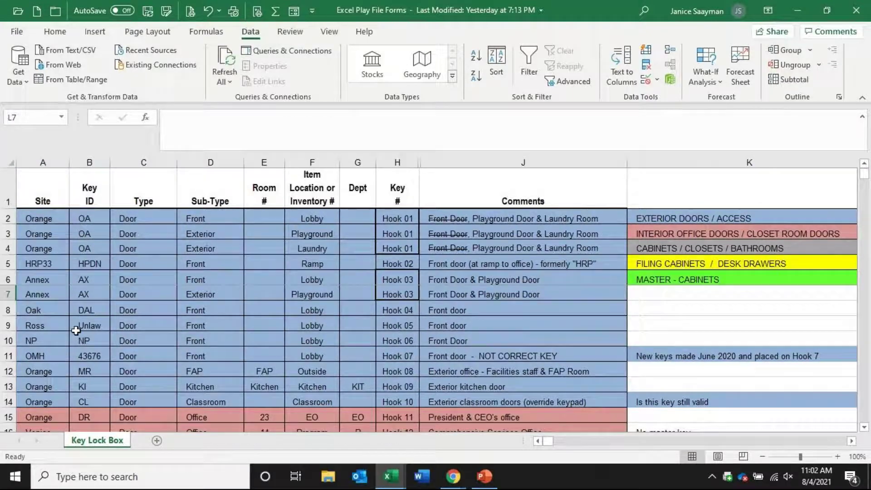
{"action": "left_click", "coordinate": [31, 232]}
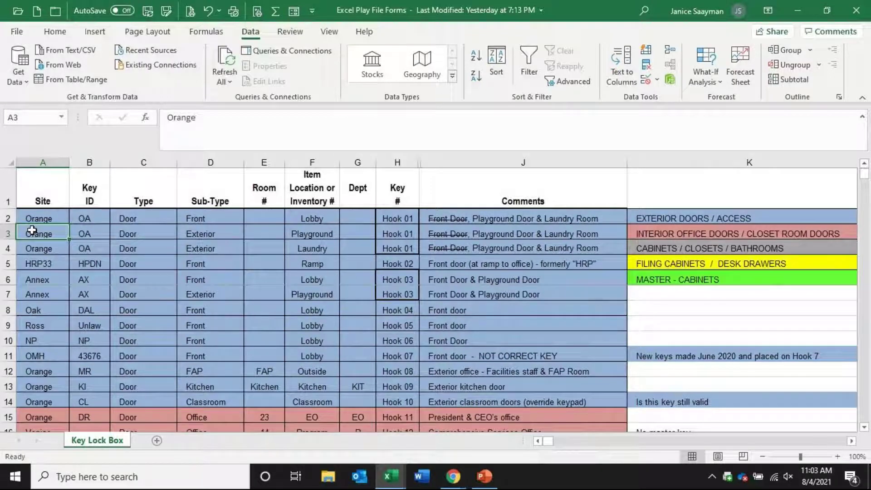
{"action": "key", "text": "ctrl+End"}
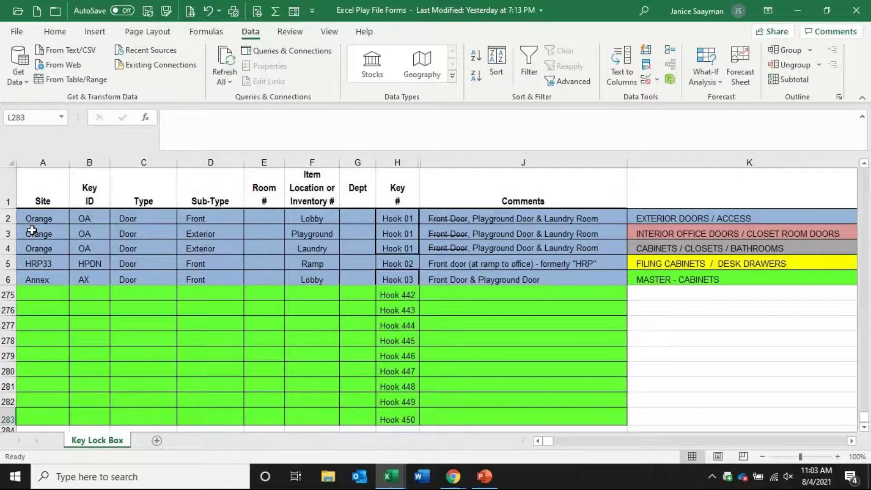
{"action": "scroll", "coordinate": [138, 354], "scroll_direction": "up", "scroll_amount": 5}
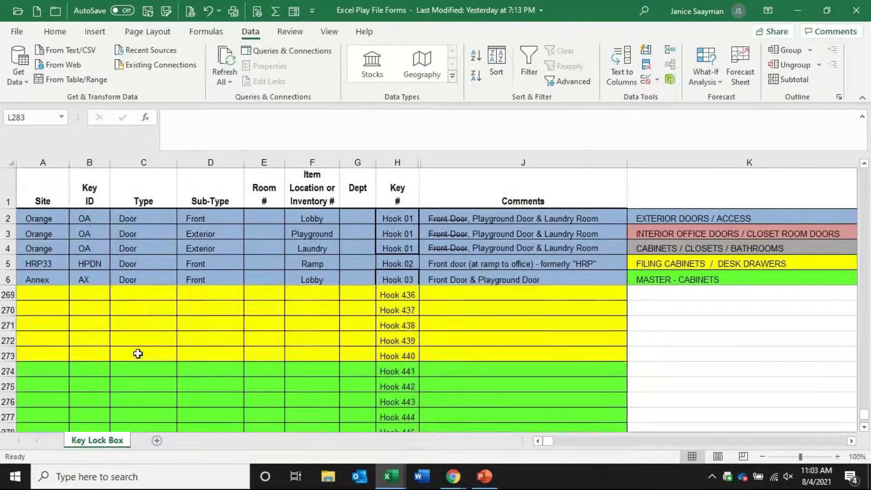
{"action": "scroll", "coordinate": [138, 354], "scroll_direction": "up", "scroll_amount": 20}
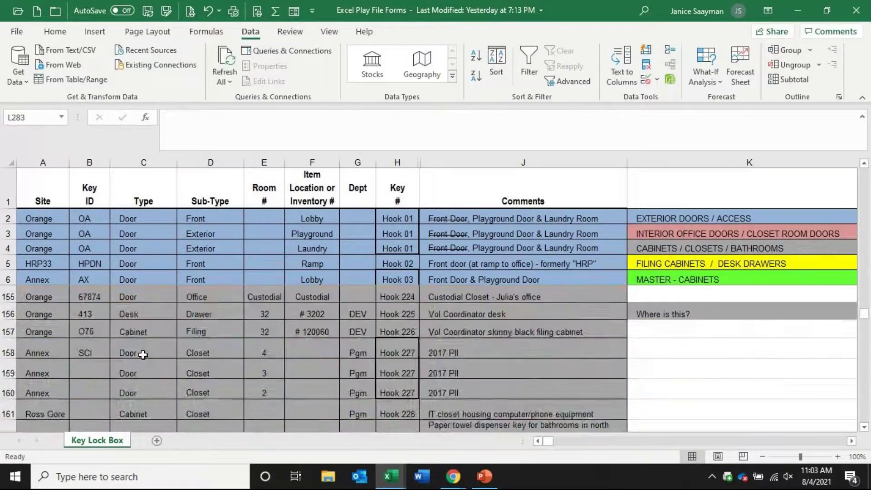
{"action": "scroll", "coordinate": [143, 354], "scroll_direction": "up", "scroll_amount": 20}
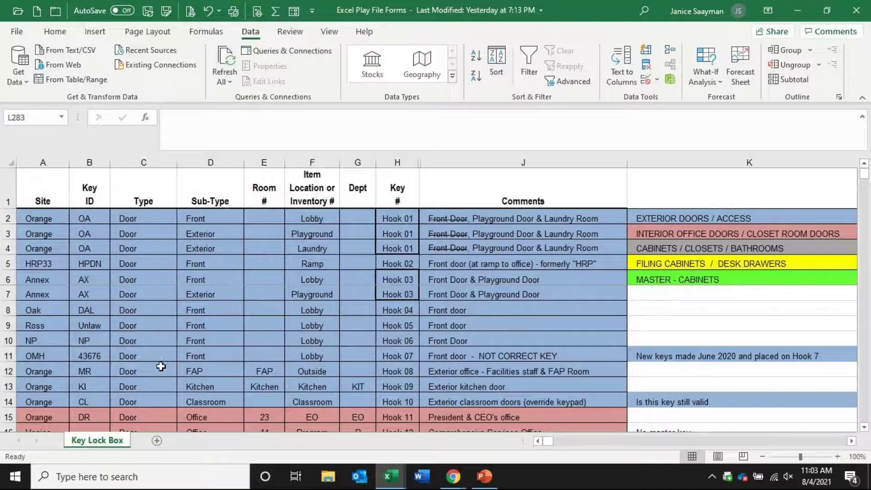
{"action": "scroll", "coordinate": [163, 313], "scroll_direction": "down", "scroll_amount": 7}
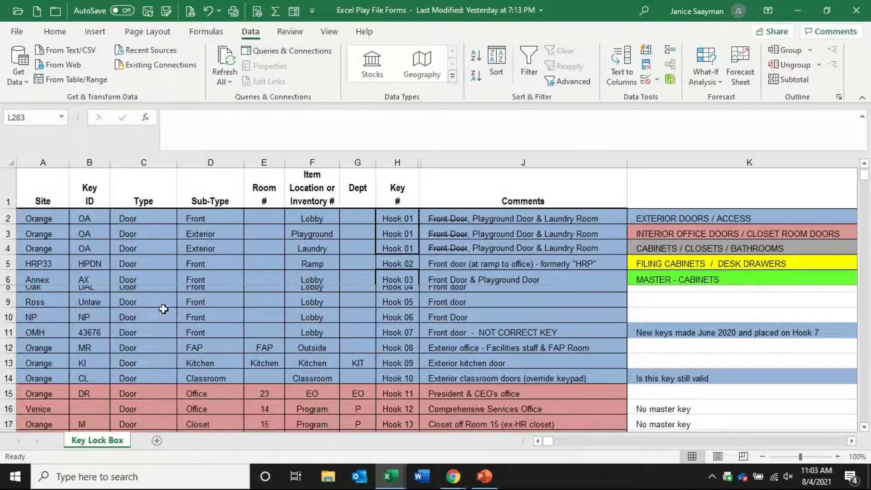
{"action": "scroll", "coordinate": [163, 309], "scroll_direction": "down", "scroll_amount": 6}
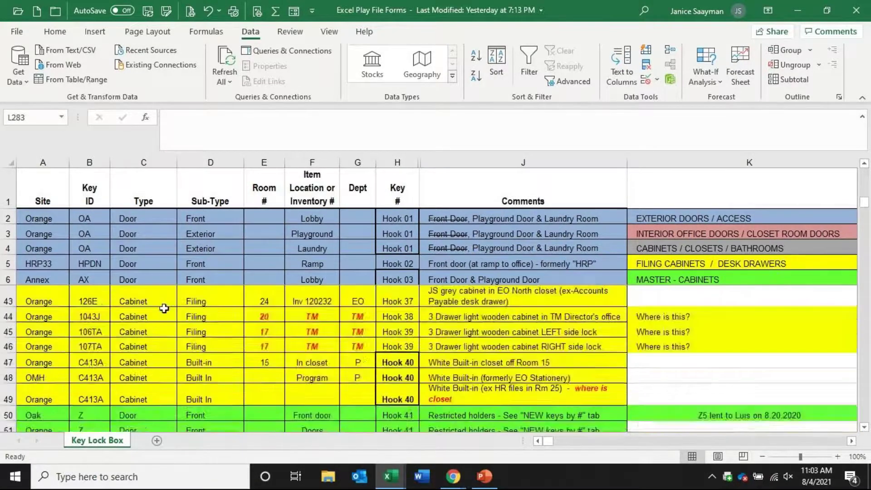
{"action": "scroll", "coordinate": [166, 309], "scroll_direction": "up", "scroll_amount": 14}
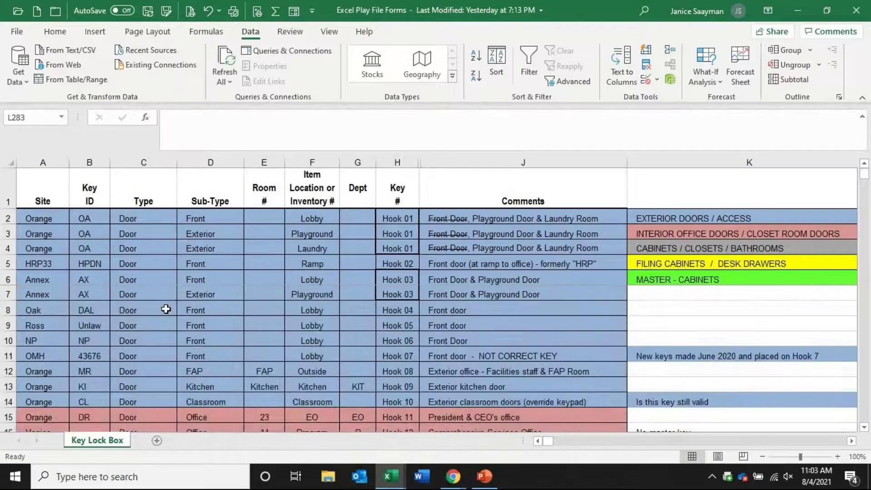
Turn on filtering for the key list and filter Site to Orange only
{"action": "left_click", "coordinate": [47, 185]}
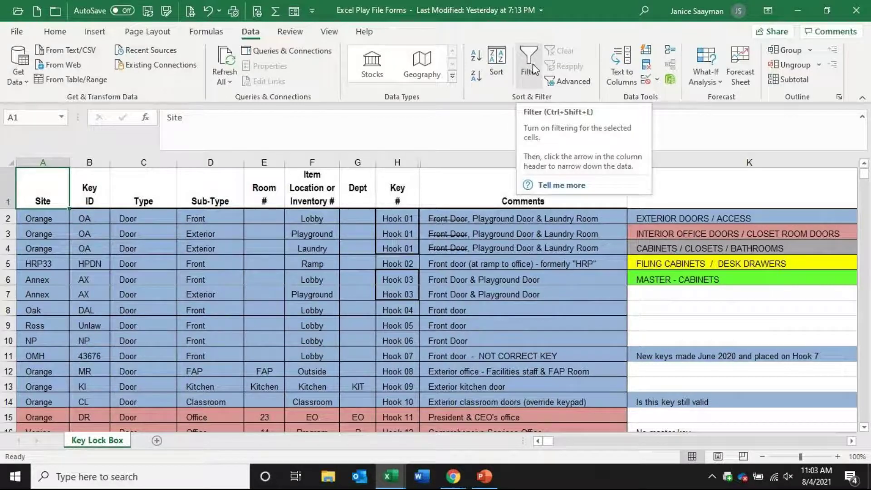
{"action": "left_click", "coordinate": [532, 68]}
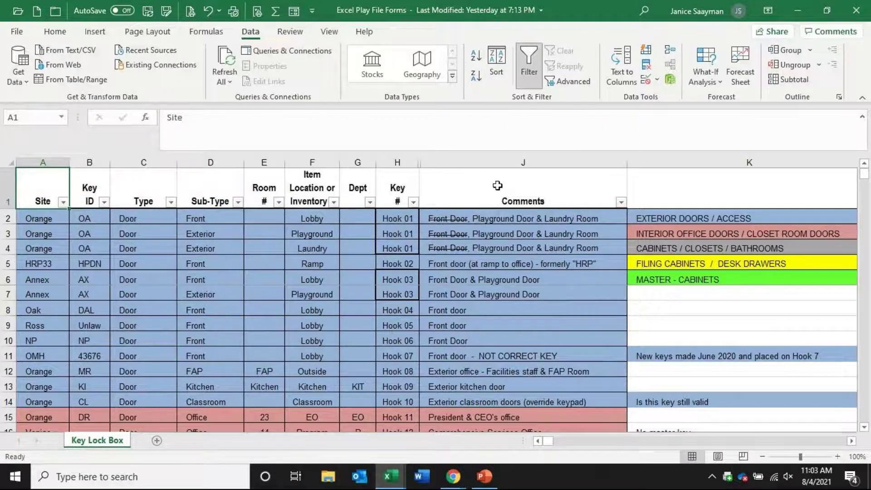
{"action": "left_click", "coordinate": [63, 202]}
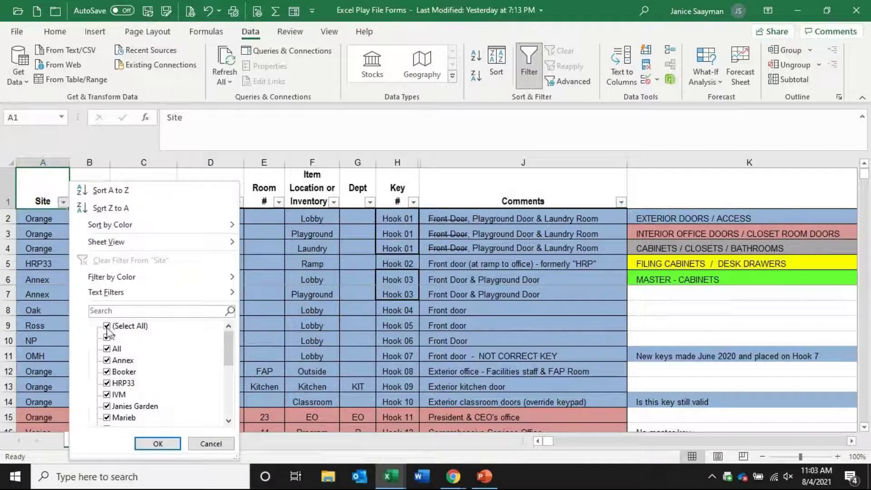
{"action": "left_click", "coordinate": [107, 325]}
{"action": "scroll", "coordinate": [229, 362], "scroll_direction": "down", "scroll_amount": 2}
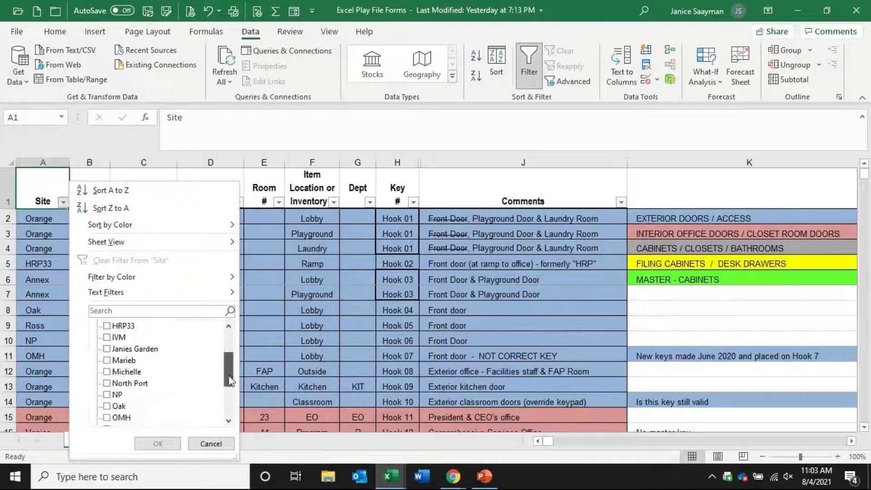
{"action": "left_click", "coordinate": [108, 418]}
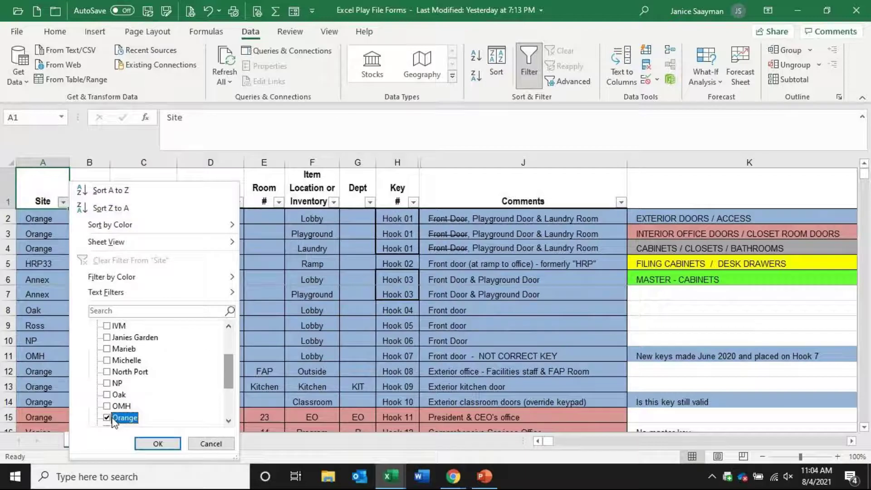
{"action": "left_click", "coordinate": [157, 444]}
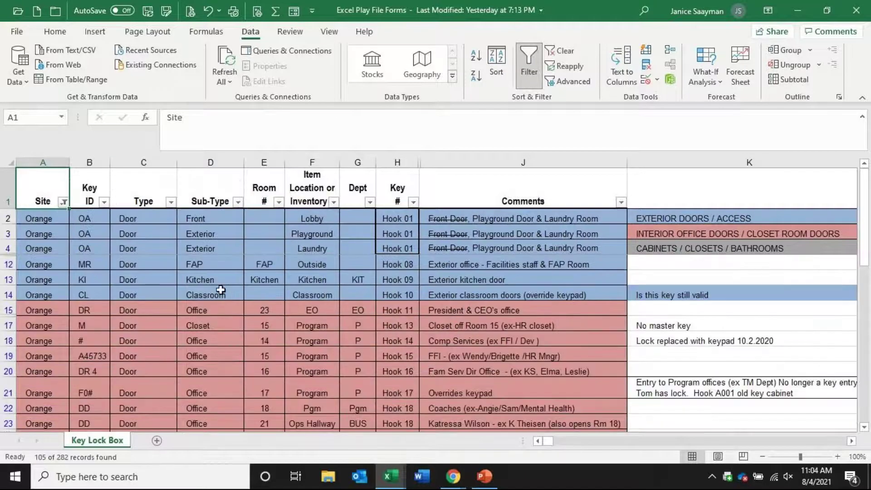
Filter the Sub-Type column to Kitchen only, leaving 1 of 282 records
{"action": "scroll", "coordinate": [128, 278], "scroll_direction": "down", "scroll_amount": 10}
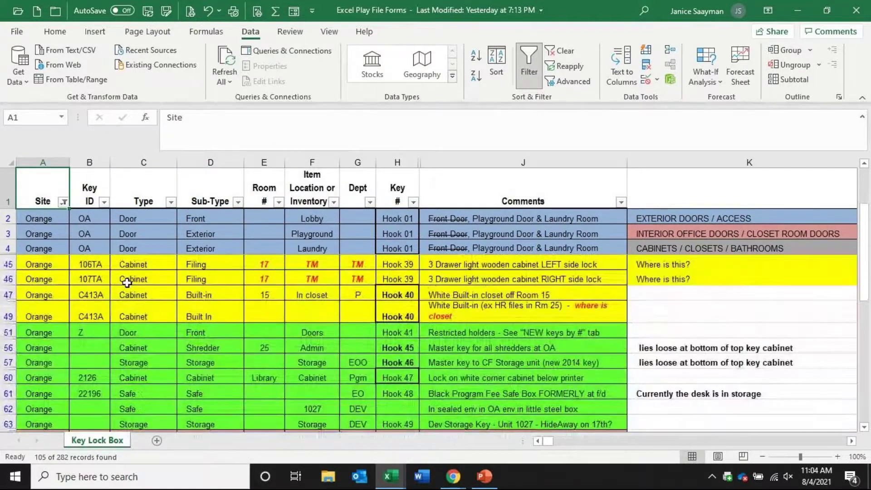
{"action": "scroll", "coordinate": [127, 282], "scroll_direction": "up", "scroll_amount": 10}
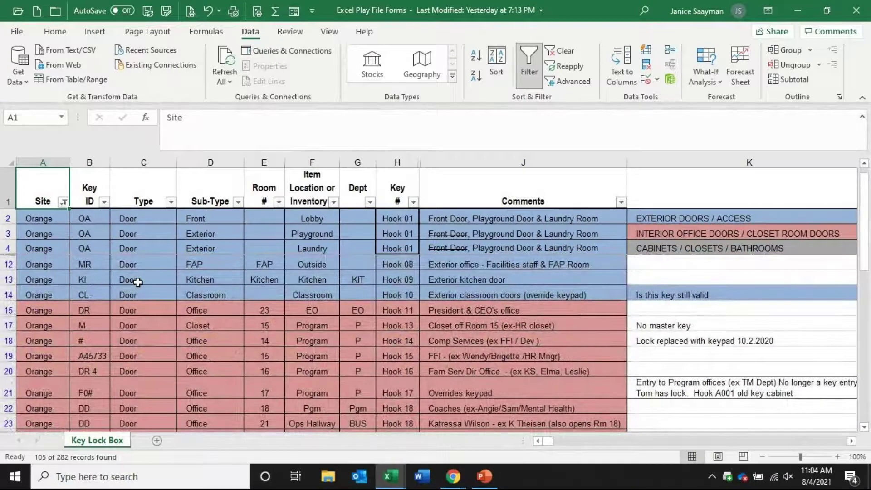
{"action": "left_click", "coordinate": [239, 201]}
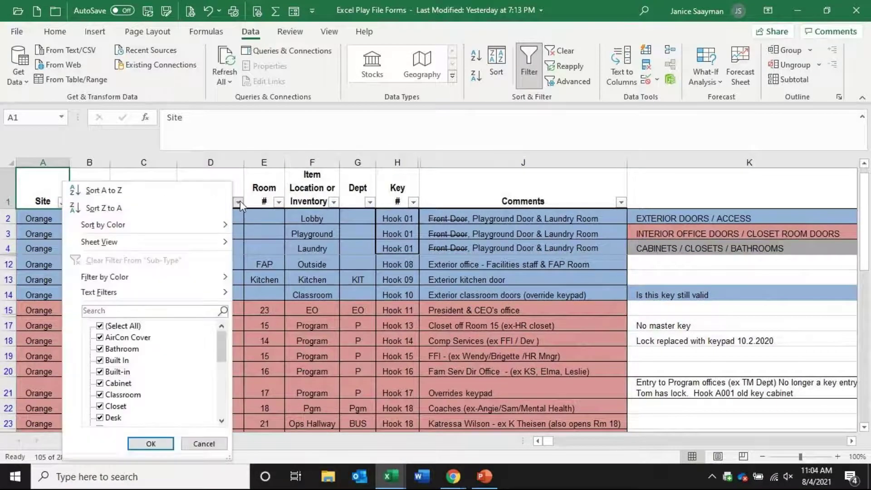
{"action": "left_click", "coordinate": [100, 328]}
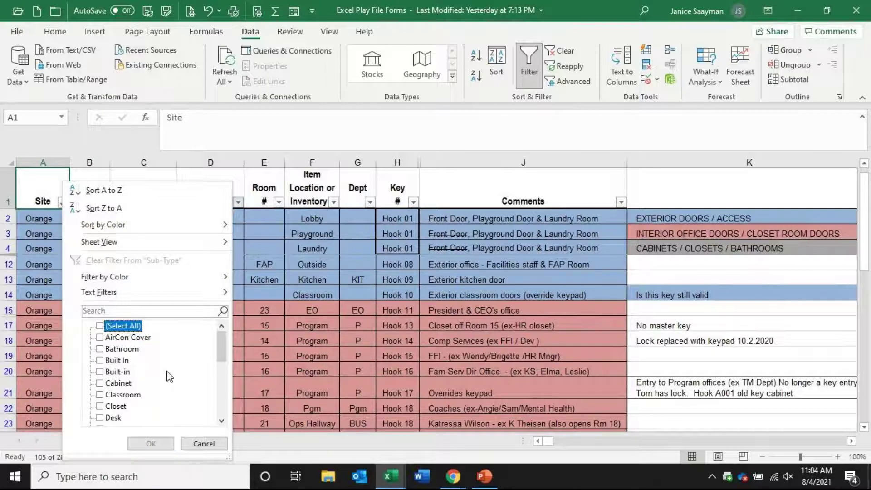
{"action": "left_click_drag", "start_coordinate": [224, 352], "coordinate": [216, 389]}
{"action": "left_click", "coordinate": [103, 384]}
{"action": "left_click", "coordinate": [150, 444]}
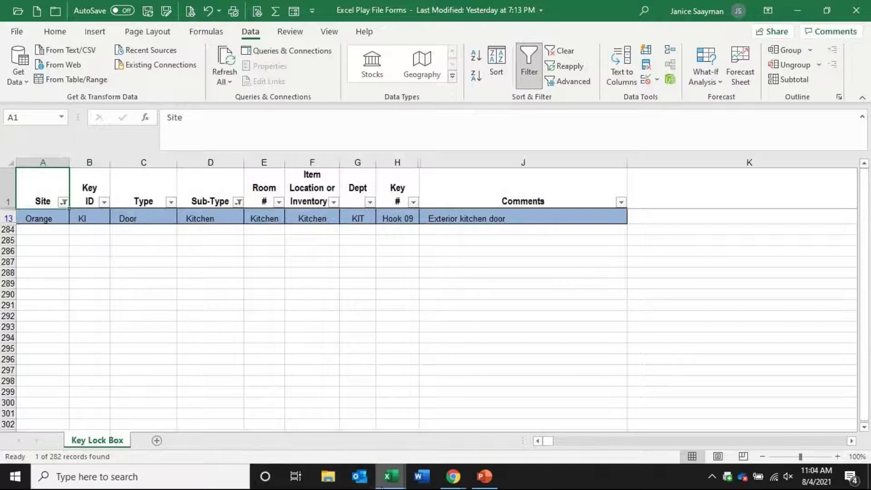
{"action": "mouse_move", "coordinate": [382, 487]}
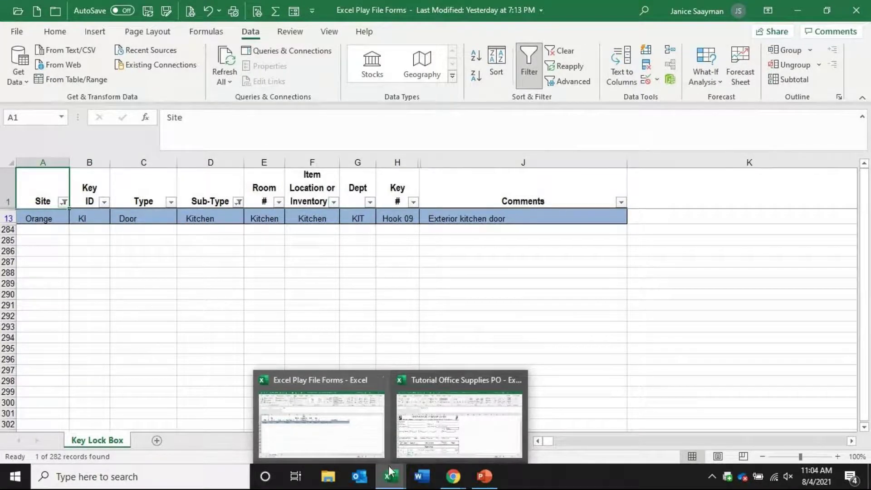
Switch to the Tutorial Office Supplies PO workbook
{"action": "left_click", "coordinate": [415, 438]}
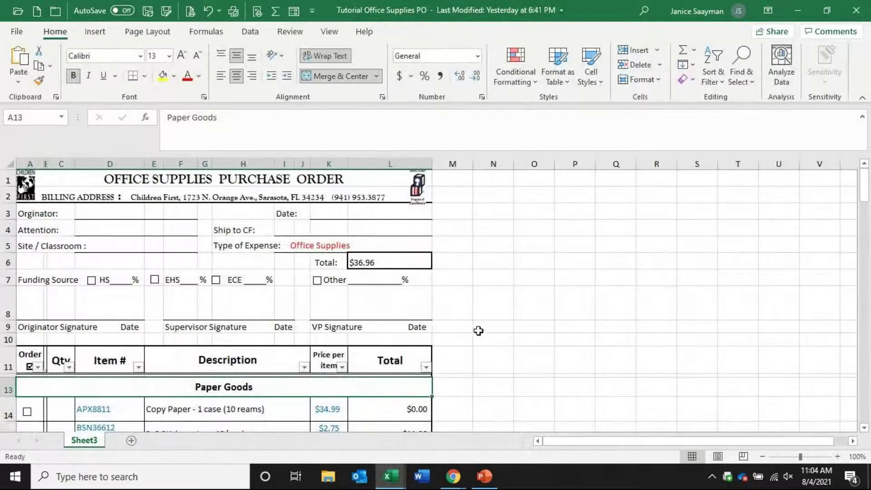
{"action": "scroll", "coordinate": [164, 323], "scroll_direction": "down", "scroll_amount": 5}
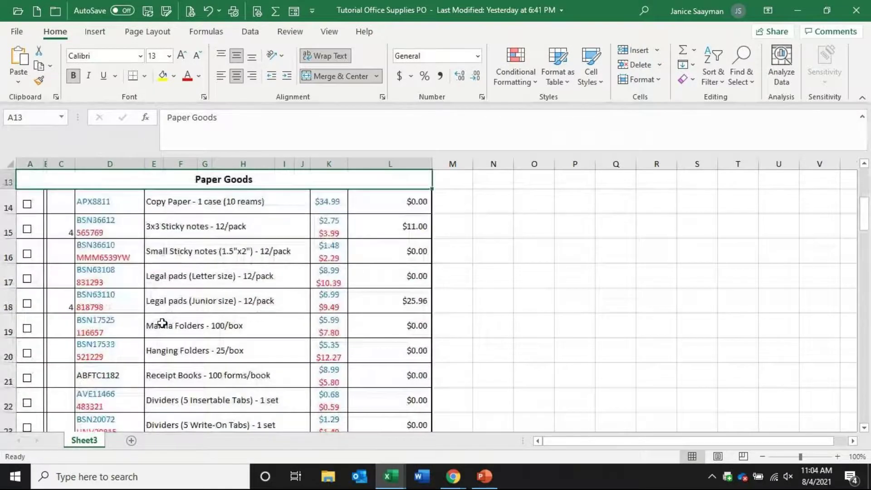
{"action": "scroll", "coordinate": [163, 323], "scroll_direction": "down", "scroll_amount": 3}
{"action": "scroll", "coordinate": [164, 323], "scroll_direction": "up", "scroll_amount": 4}
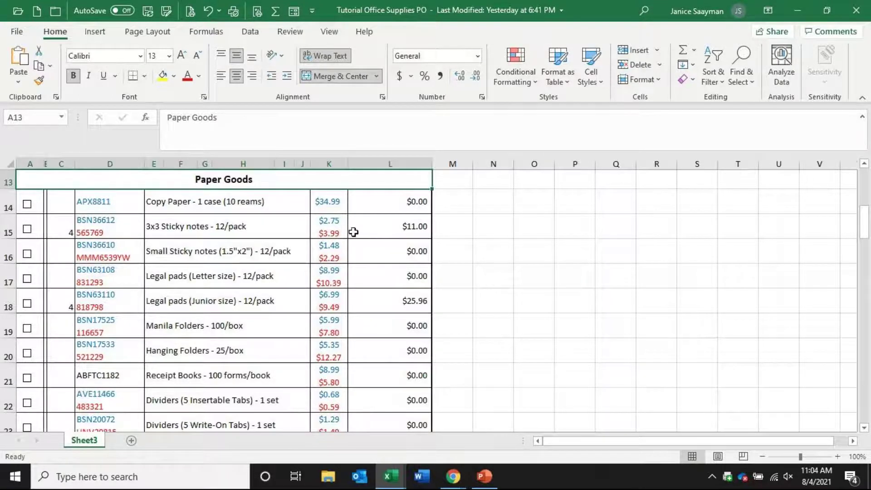
Replace the L15 sticky-notes total with =C15*2.75, showing $11.00
{"action": "left_click", "coordinate": [372, 226]}
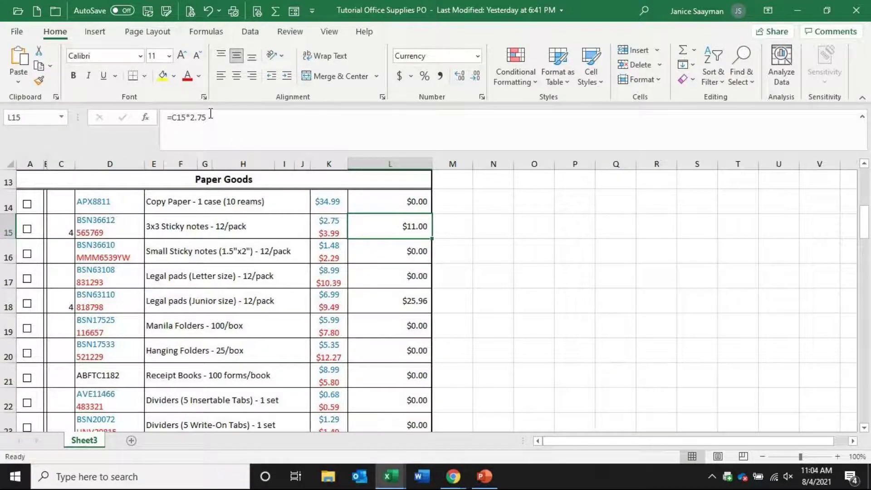
{"action": "left_click_drag", "start_coordinate": [208, 118], "coordinate": [58, 118]}
{"action": "key", "text": "BackSpace"}
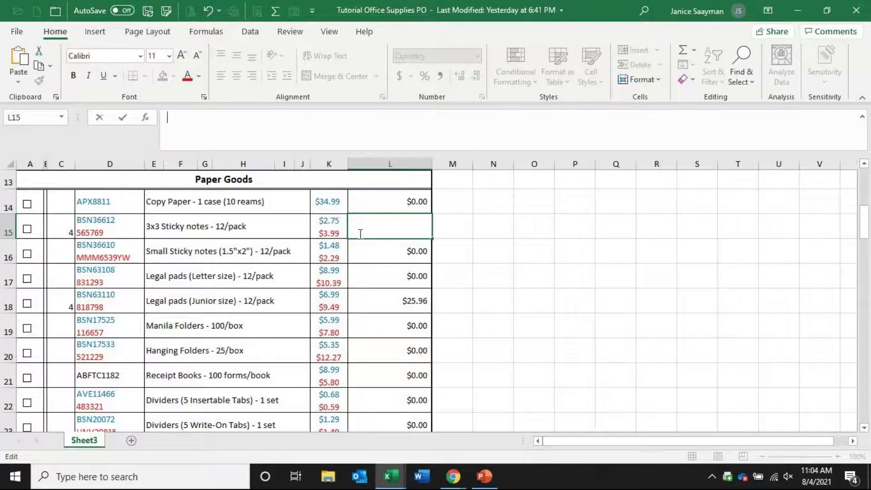
{"action": "type", "text": "="}
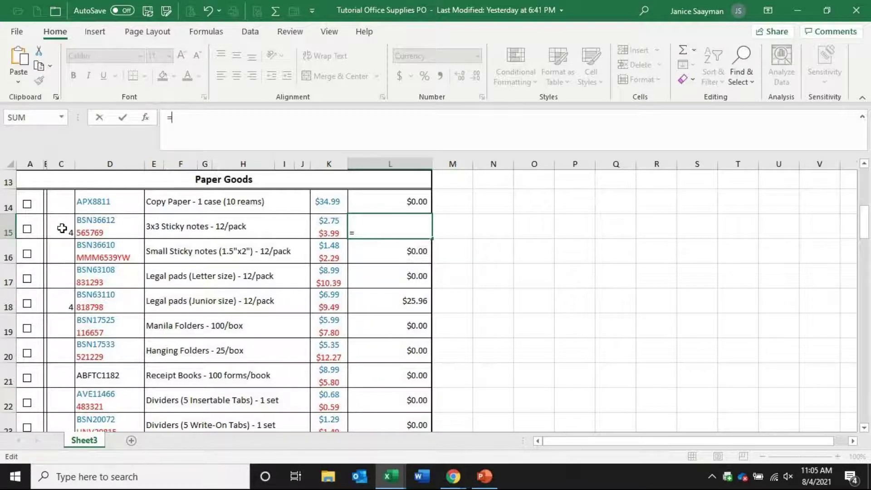
{"action": "left_click", "coordinate": [62, 229]}
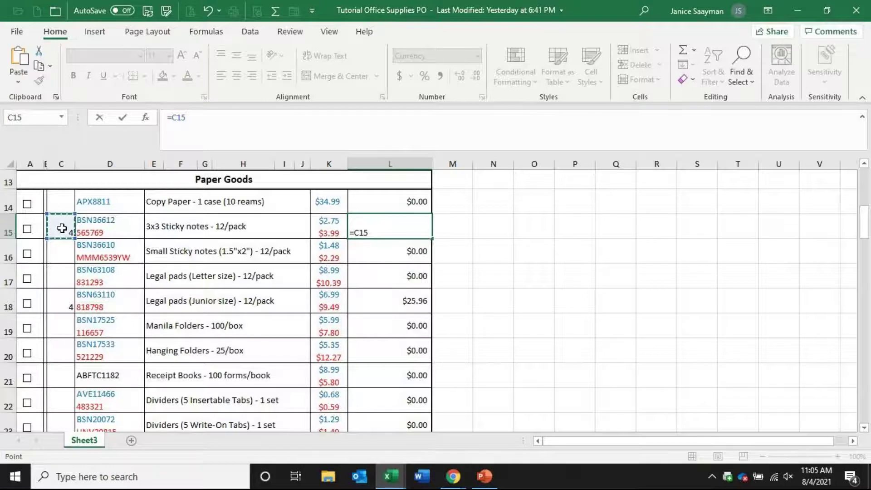
{"action": "type", "text": "*2.75"}
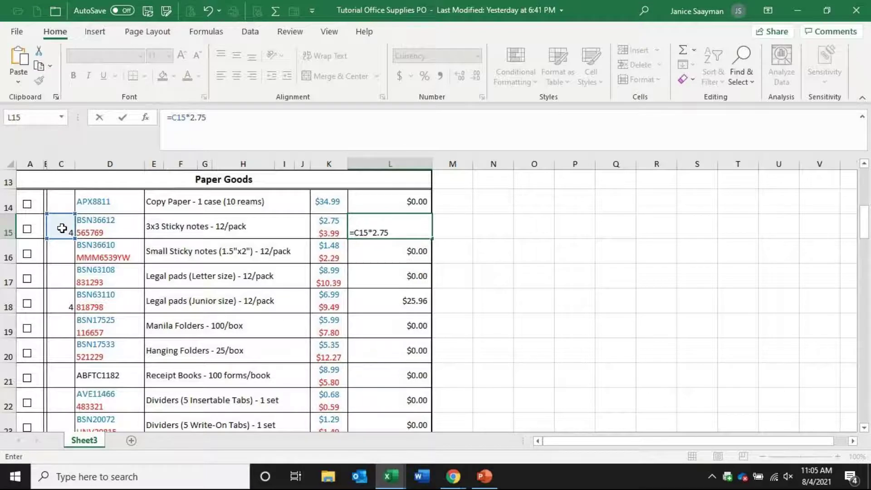
{"action": "key", "text": "Return"}
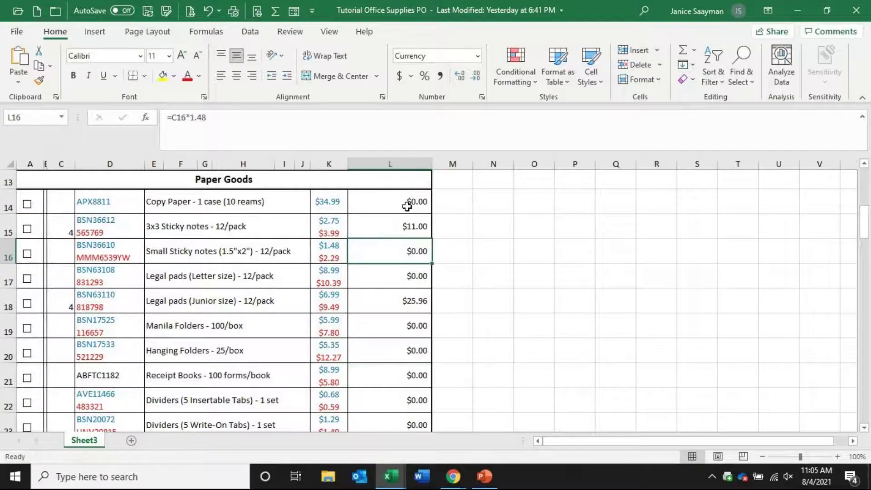
{"action": "left_click", "coordinate": [68, 202]}
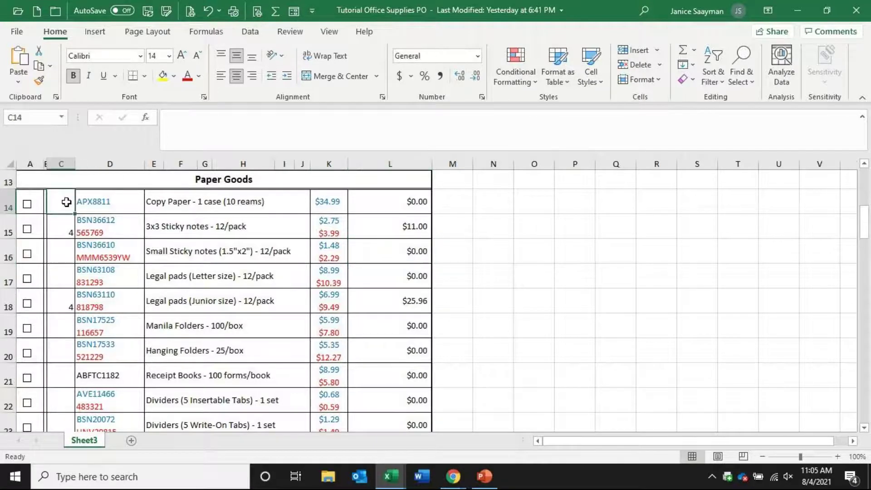
{"action": "type", "text": "2"}
{"action": "key", "text": "Return"}
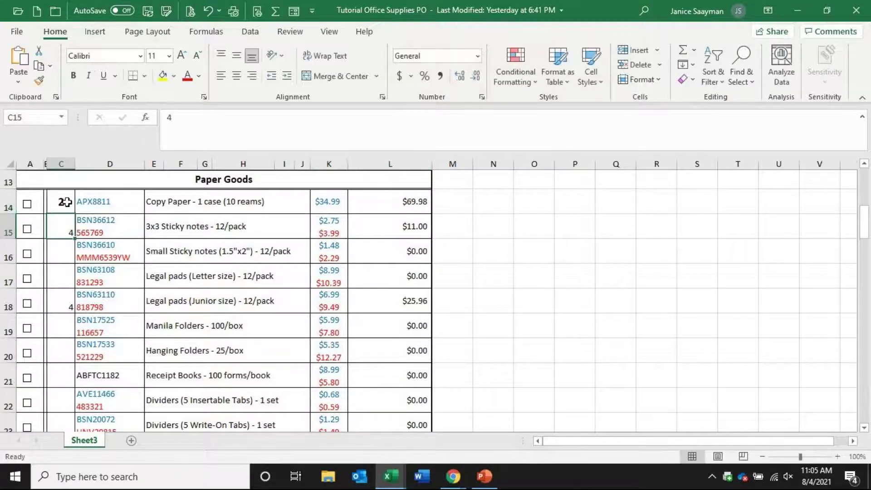
{"action": "left_click", "coordinate": [364, 200]}
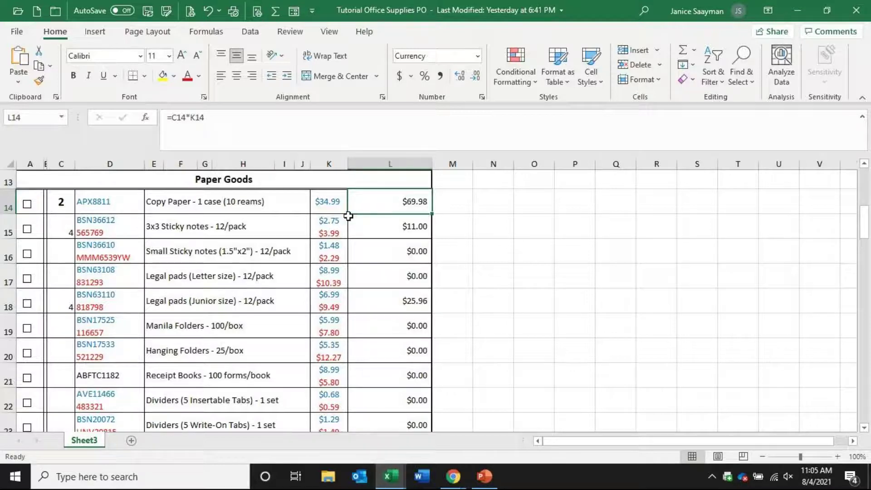
{"action": "left_click", "coordinate": [326, 200]}
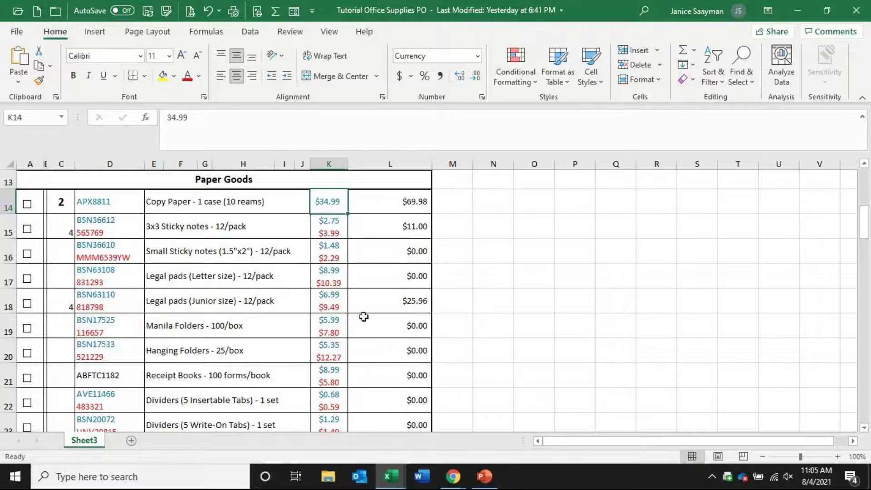
{"action": "scroll", "coordinate": [365, 315], "scroll_direction": "up", "scroll_amount": 4}
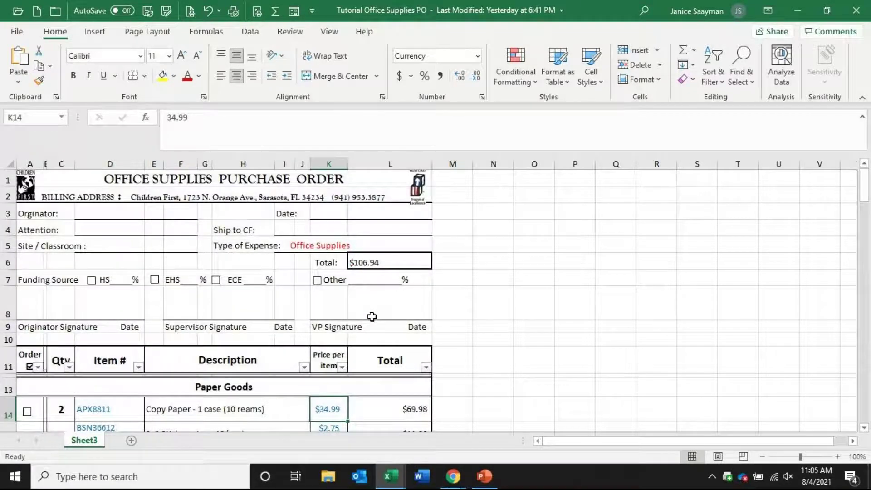
{"action": "scroll", "coordinate": [372, 322], "scroll_direction": "down", "scroll_amount": 2}
{"action": "scroll", "coordinate": [374, 326], "scroll_direction": "up", "scroll_amount": 2}
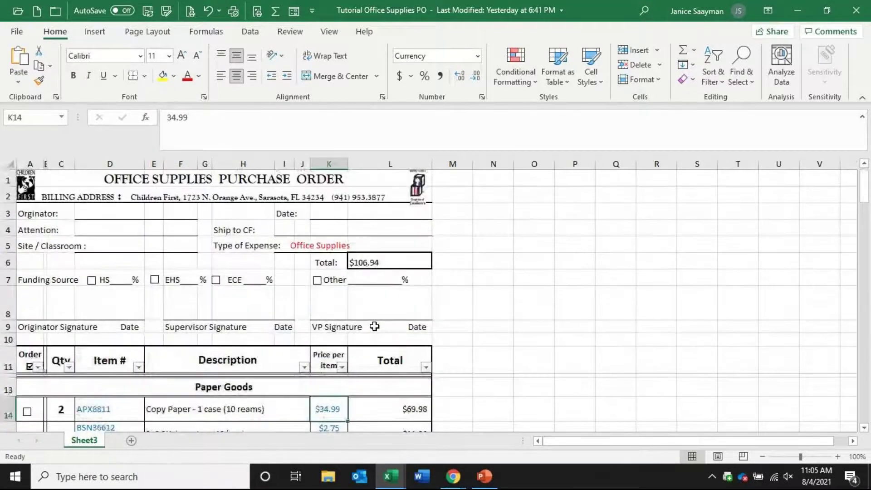
{"action": "left_click", "coordinate": [383, 261]}
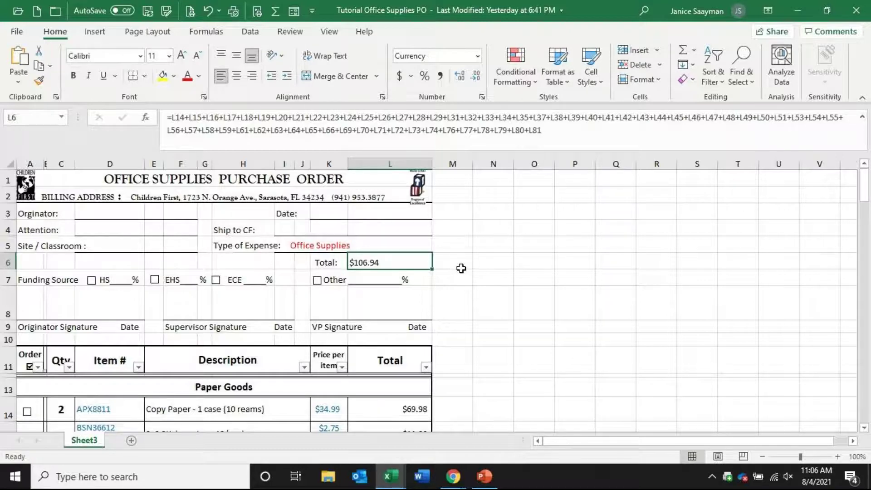
{"action": "scroll", "coordinate": [475, 301], "scroll_direction": "down", "scroll_amount": 10}
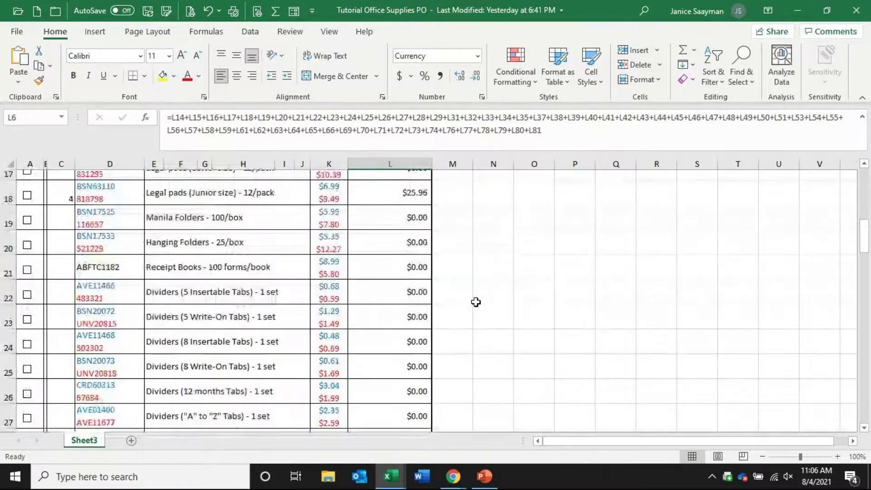
{"action": "scroll", "coordinate": [476, 302], "scroll_direction": "down", "scroll_amount": 10}
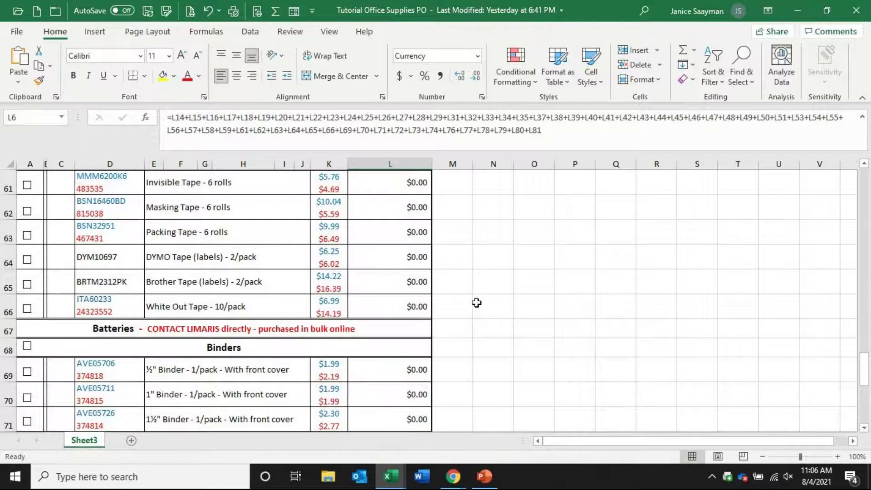
{"action": "scroll", "coordinate": [476, 302], "scroll_direction": "down", "scroll_amount": 6}
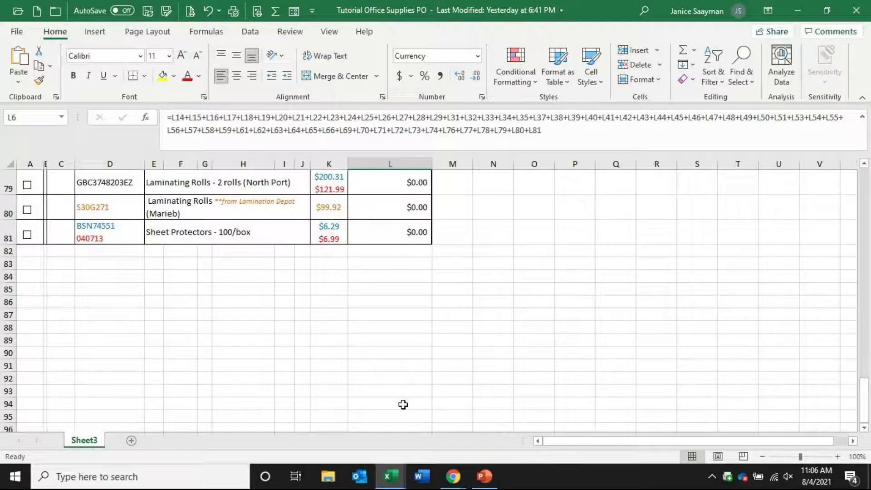
In the Excel Play File Forms workbook, clear the Sub-Type and Site filters to show all key records
{"action": "mouse_move", "coordinate": [390, 479]}
{"action": "left_click", "coordinate": [343, 431]}
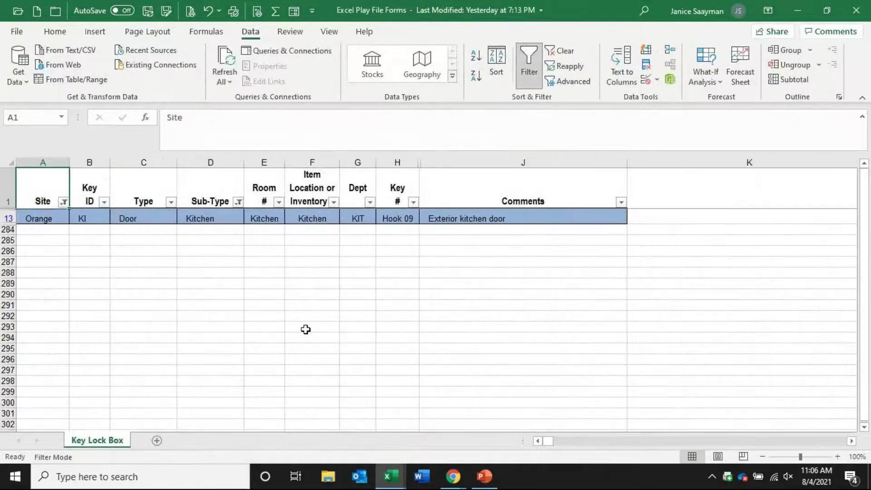
{"action": "left_click", "coordinate": [238, 201]}
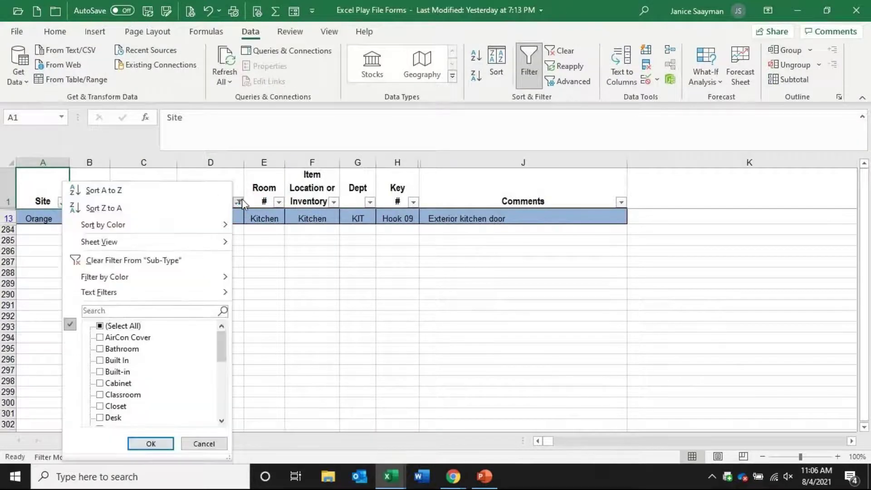
{"action": "left_click", "coordinate": [176, 261]}
{"action": "left_click", "coordinate": [63, 202]}
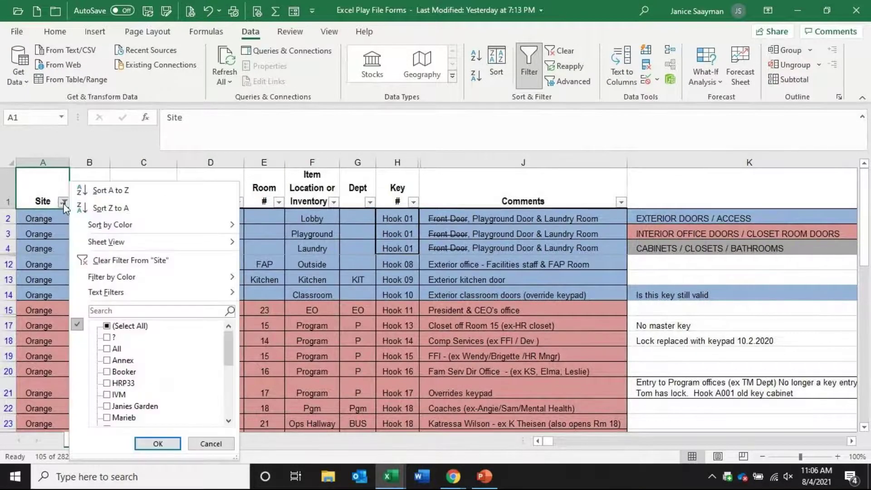
{"action": "left_click", "coordinate": [106, 260]}
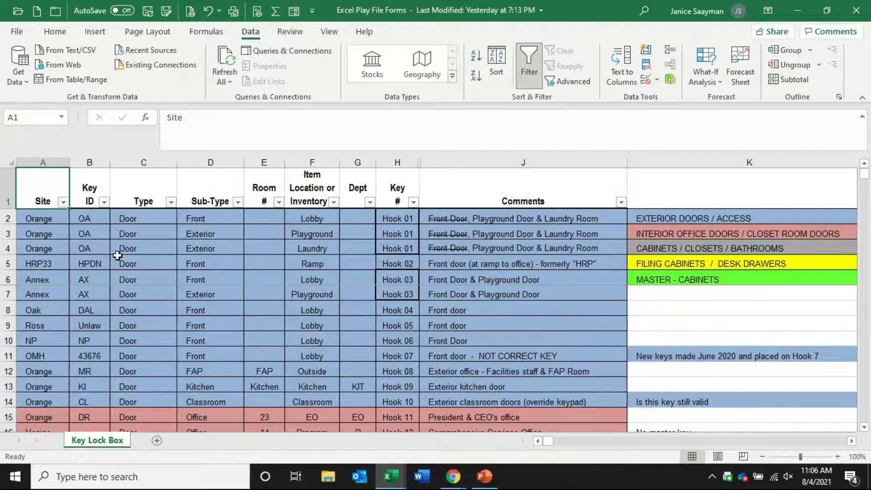
{"action": "scroll", "coordinate": [247, 328], "scroll_direction": "down", "scroll_amount": 7}
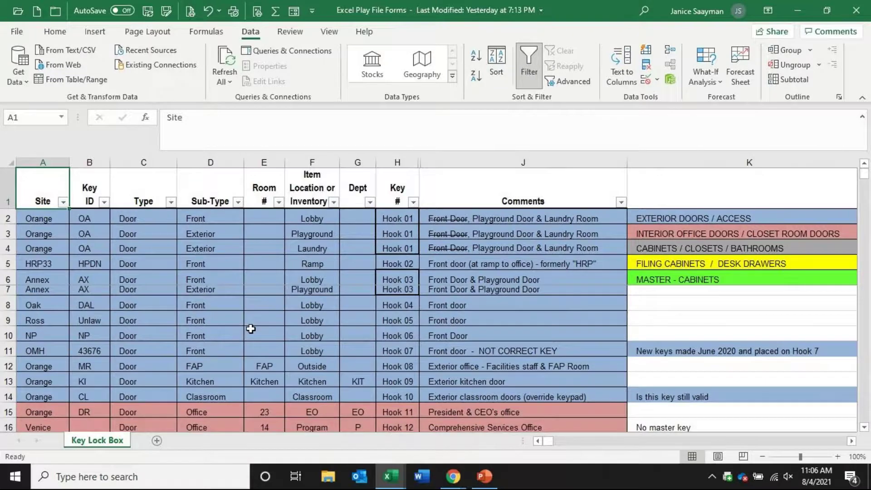
{"action": "scroll", "coordinate": [247, 328], "scroll_direction": "down", "scroll_amount": 18}
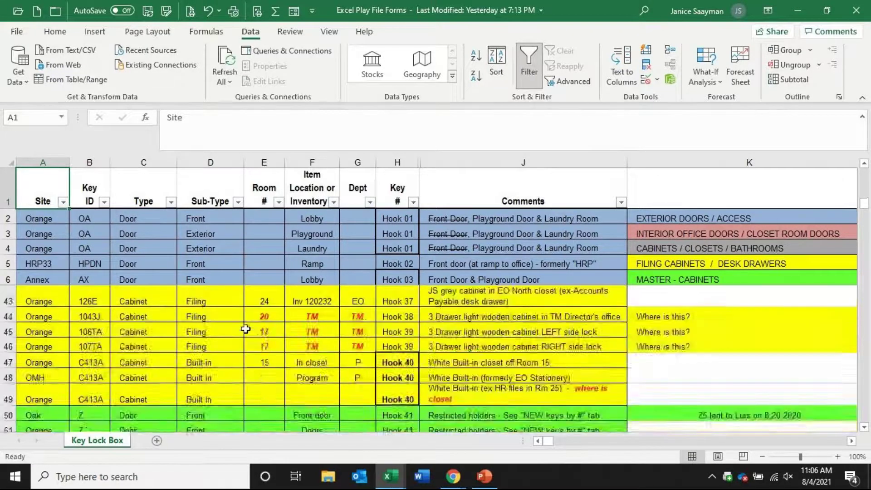
{"action": "scroll", "coordinate": [245, 328], "scroll_direction": "up", "scroll_amount": 6}
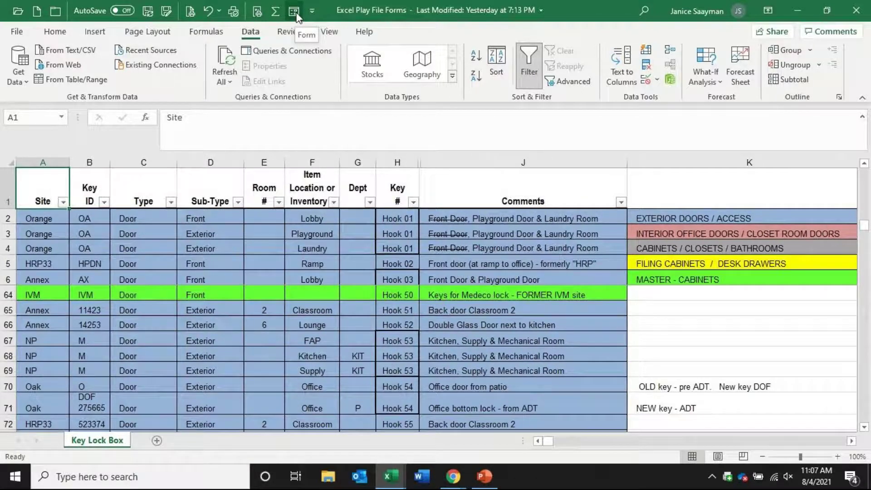
Open the data form and start a new record: site Orange, Key ID W14, Type Door, Sub-Type Closet
{"action": "left_click", "coordinate": [295, 12]}
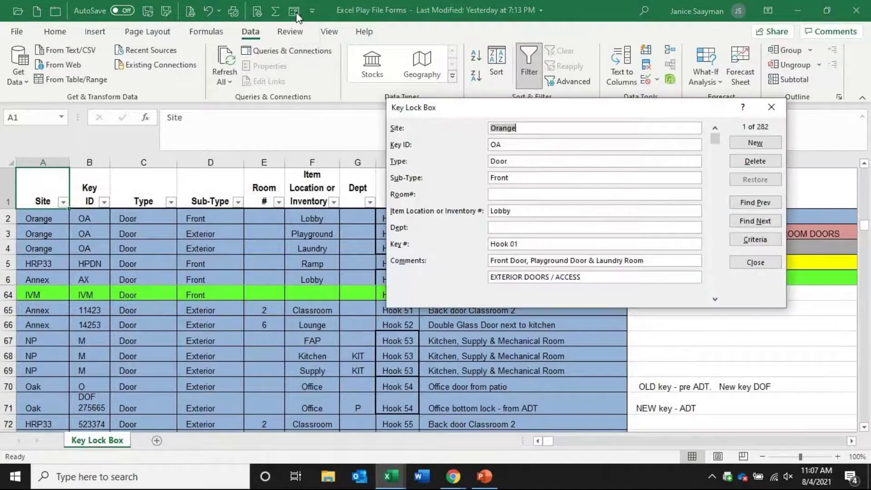
{"action": "mouse_move", "coordinate": [466, 467]}
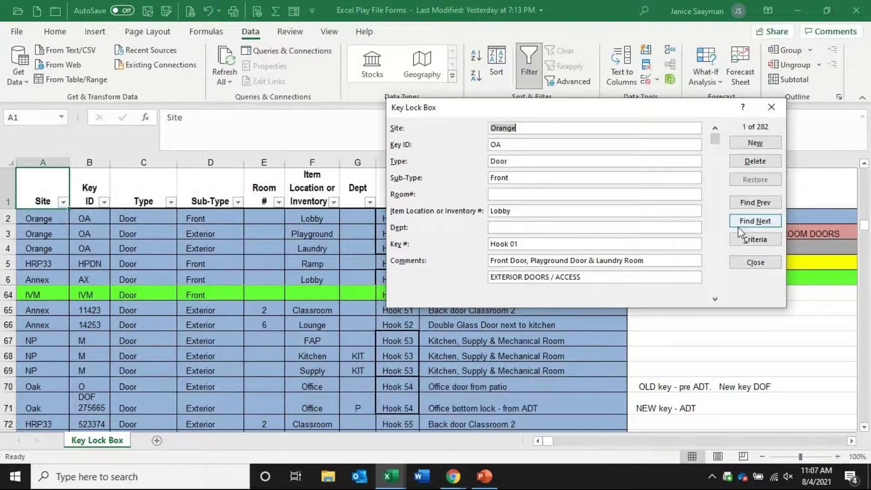
{"action": "left_click", "coordinate": [748, 144]}
{"action": "type", "text": "Orangae"}
{"action": "key", "text": "BackSpace"}
{"action": "key", "text": "BackSpace"}
{"action": "type", "text": "e"}
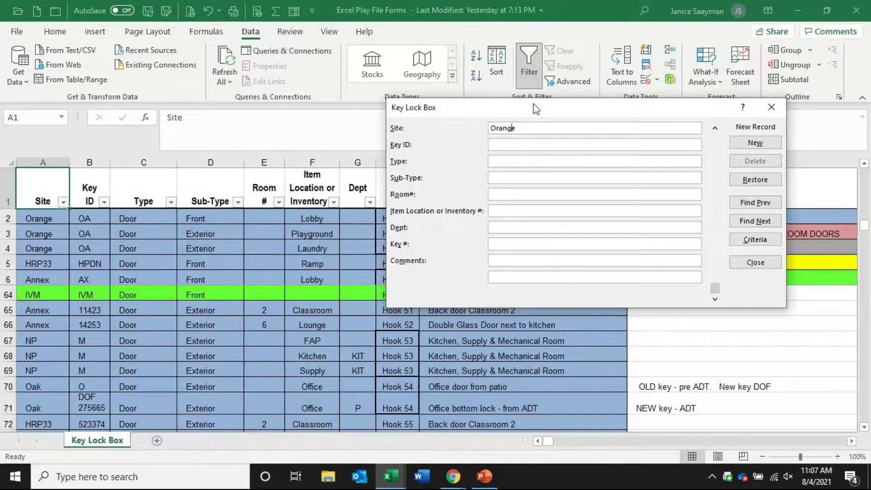
{"action": "left_click", "coordinate": [502, 145]}
{"action": "type", "text": "W14"}
{"action": "left_click", "coordinate": [507, 160]}
{"action": "type", "text": "Door"}
{"action": "key", "text": "Tab"}
{"action": "type", "text": "Closet"}
Finish the W14 record with Room# 15, location 15, Dept Program, Key # Hook 35, and save it
{"action": "key", "text": "Tab"}
{"action": "type", "text": "15"}
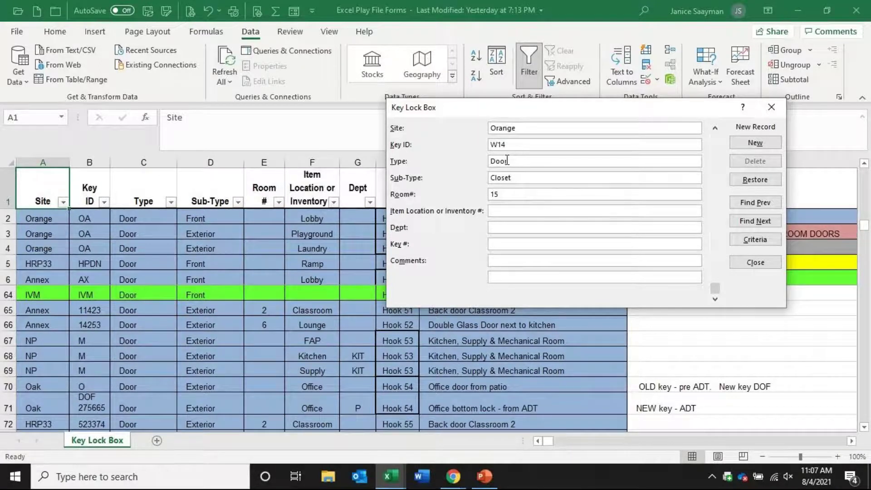
{"action": "key", "text": "Tab"}
{"action": "type", "text": "15"}
{"action": "key", "text": "Tab"}
{"action": "type", "text": "Program"}
{"action": "key", "text": "Tab"}
{"action": "type", "text": "Hook 35"}
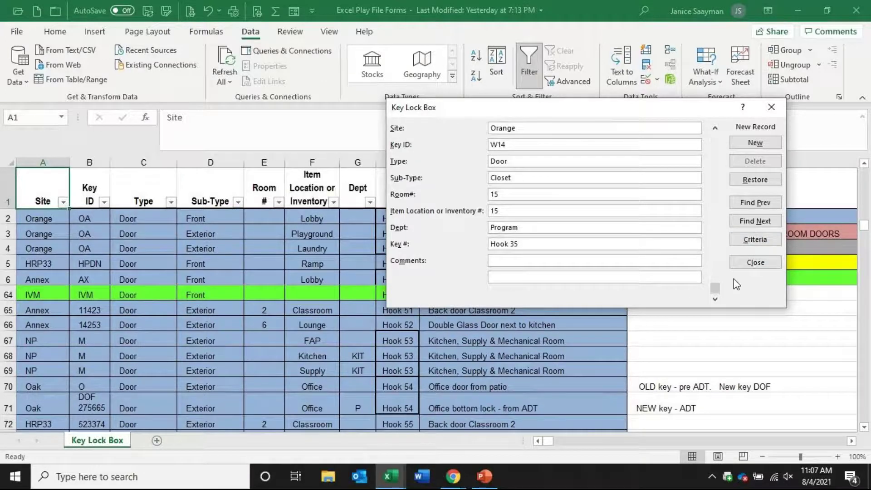
{"action": "left_click", "coordinate": [756, 143]}
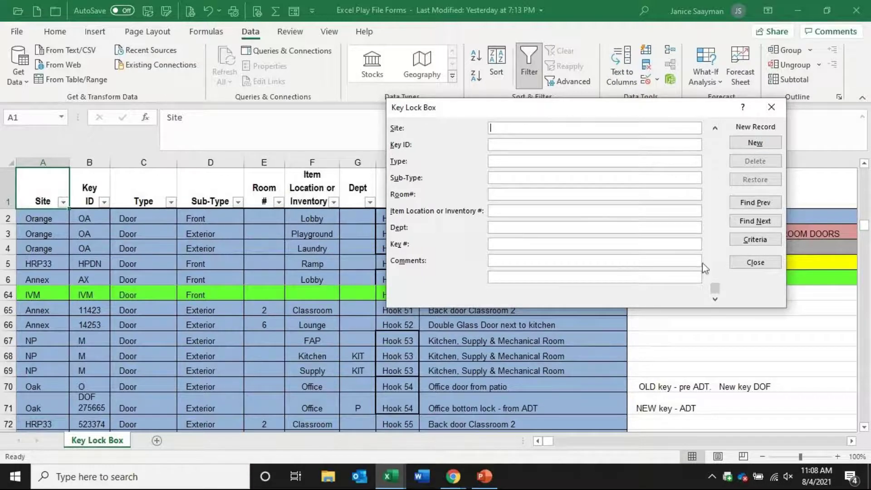
Change key M10's Sub-Type from Office to Closet, save, and close the data form
{"action": "left_click_drag", "start_coordinate": [715, 289], "coordinate": [725, 186]}
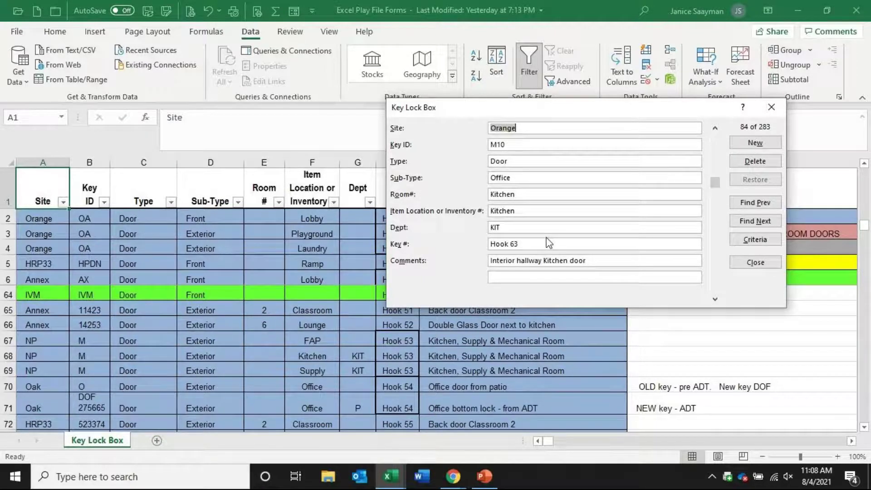
{"action": "double_click", "coordinate": [515, 161]}
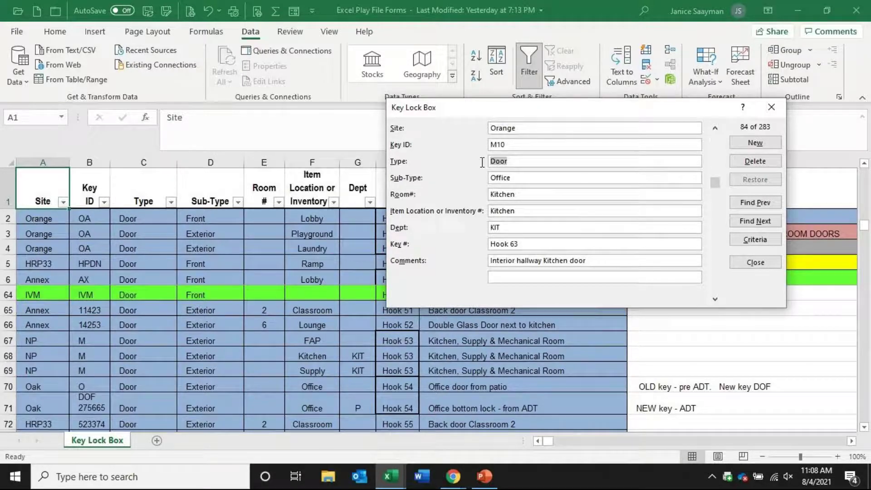
{"action": "double_click", "coordinate": [518, 177]}
{"action": "type", "text": "Closet"}
{"action": "left_click", "coordinate": [770, 146]}
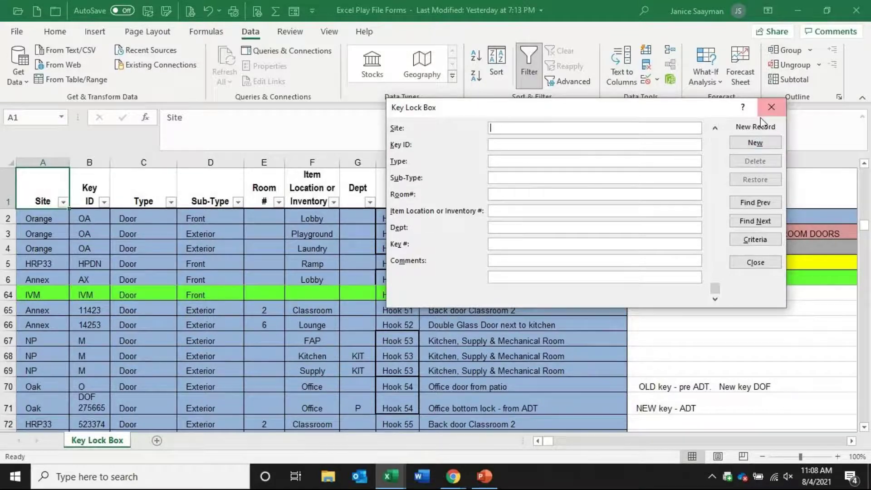
{"action": "left_click", "coordinate": [771, 107]}
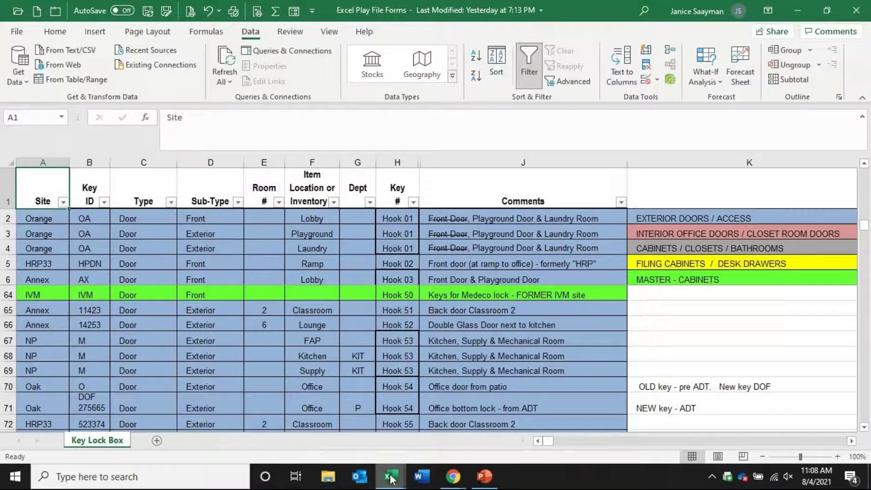
Return to the PO workbook and select the Laminating Rolls description in E80
{"action": "mouse_move", "coordinate": [391, 479]}
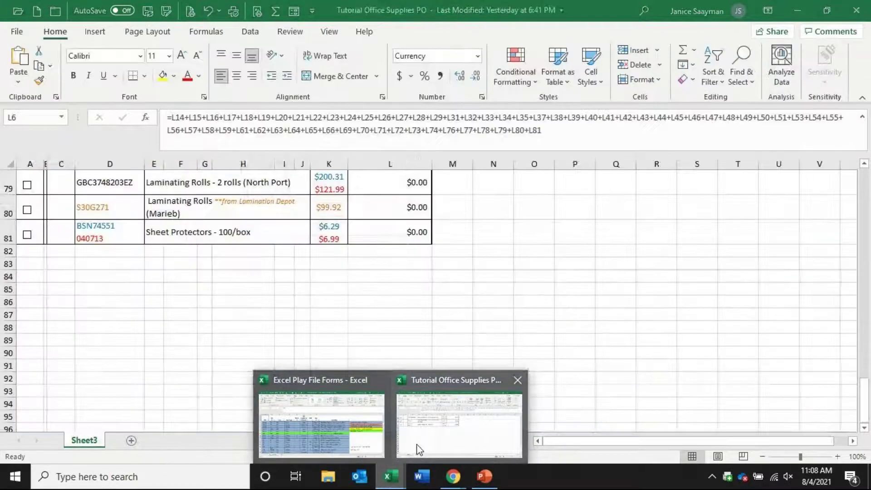
{"action": "left_click", "coordinate": [417, 449]}
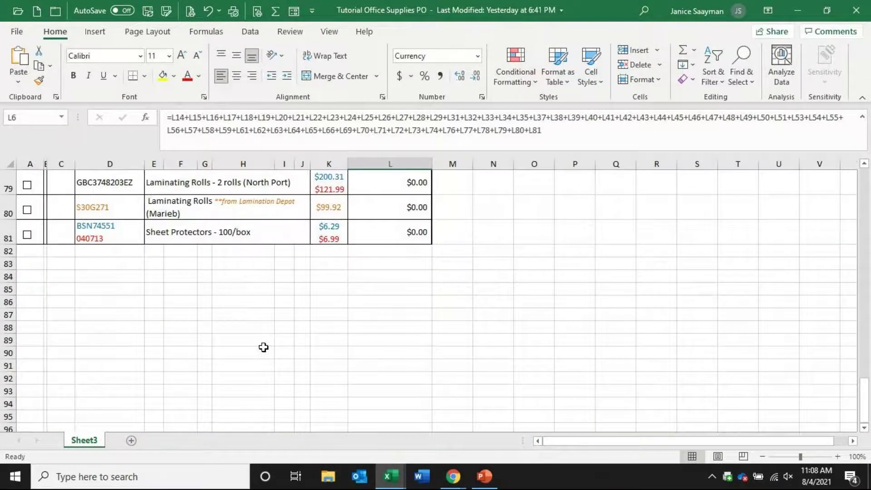
{"action": "scroll", "coordinate": [290, 326], "scroll_direction": "up", "scroll_amount": 5}
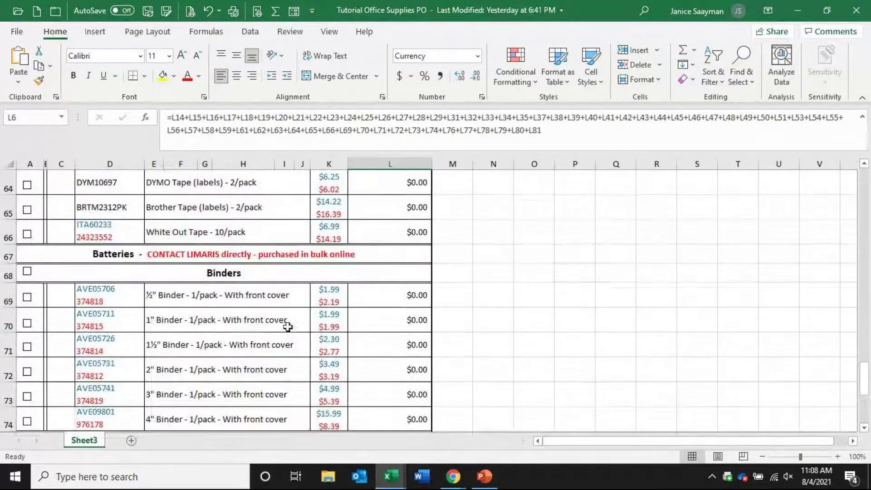
{"action": "scroll", "coordinate": [247, 325], "scroll_direction": "down", "scroll_amount": 4}
{"action": "left_click", "coordinate": [216, 283]}
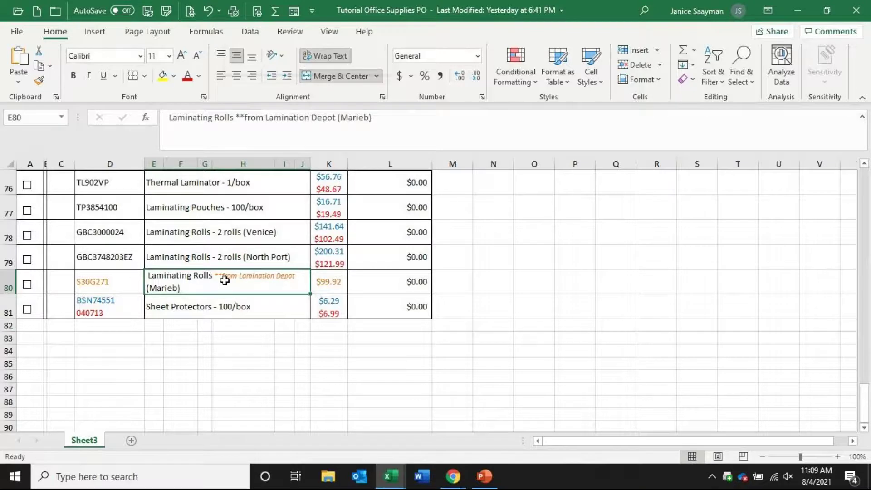
Turn on Wrap text for E80 in the Format Cells Alignment settings
{"action": "right_click", "coordinate": [225, 281]}
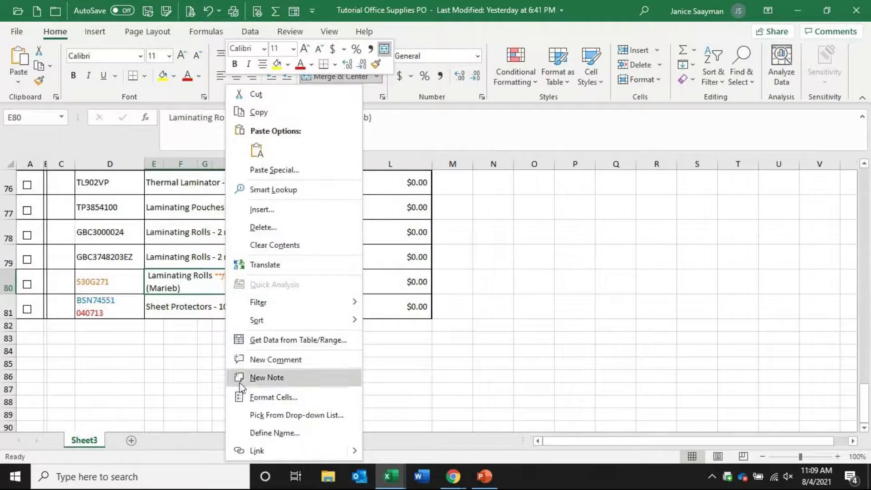
{"action": "left_click", "coordinate": [296, 397]}
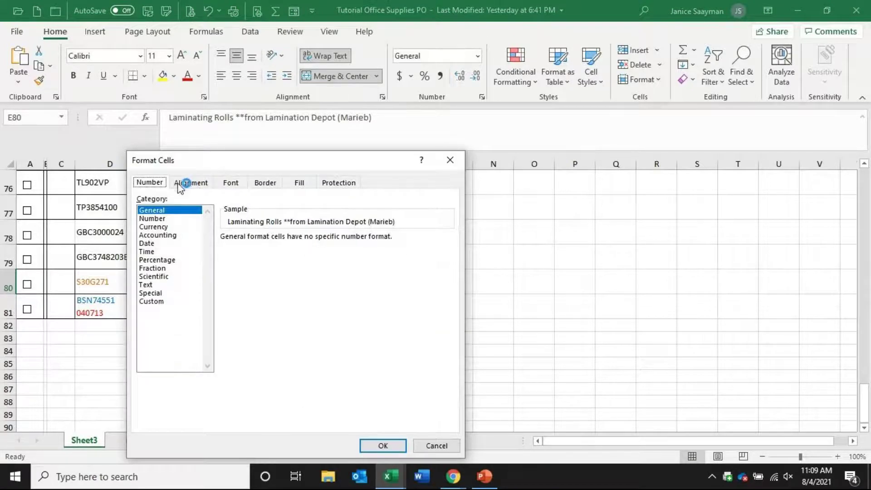
{"action": "left_click", "coordinate": [186, 183]}
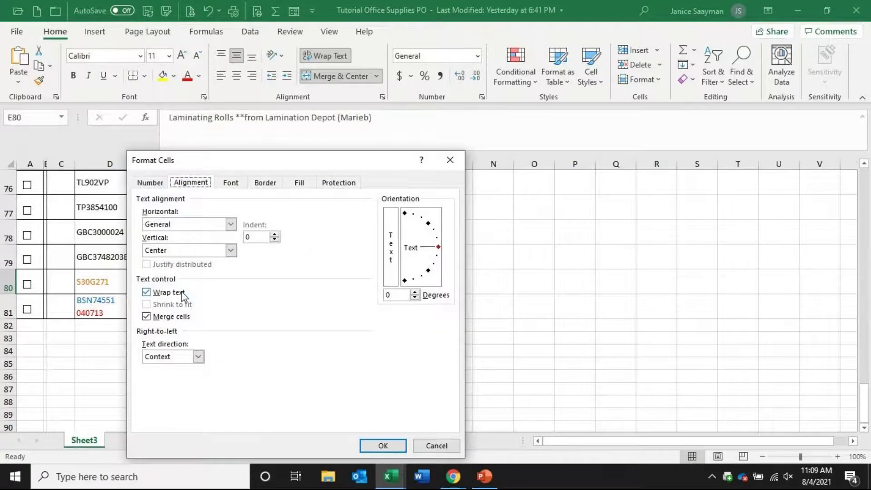
{"action": "left_click", "coordinate": [380, 446]}
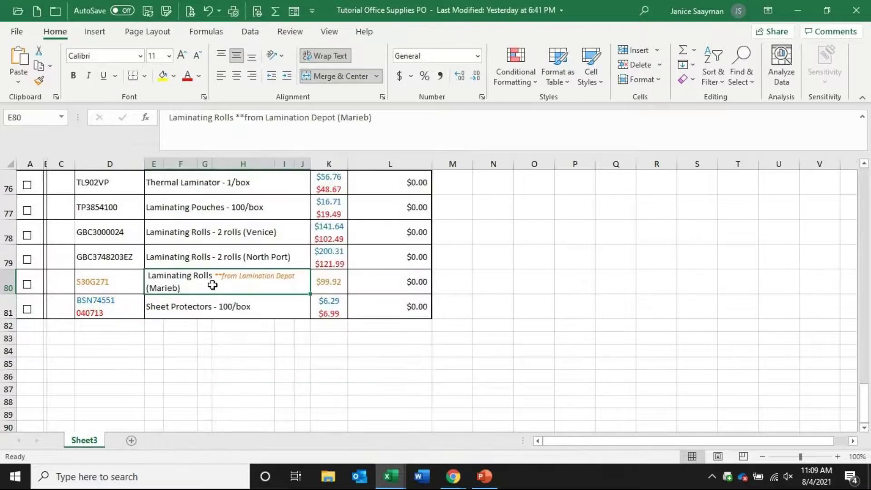
Append filler text to E80 and enlarge row 80 to 58.50 so it all shows
{"action": "left_click", "coordinate": [419, 117]}
{"action": "type", "text": "a"}
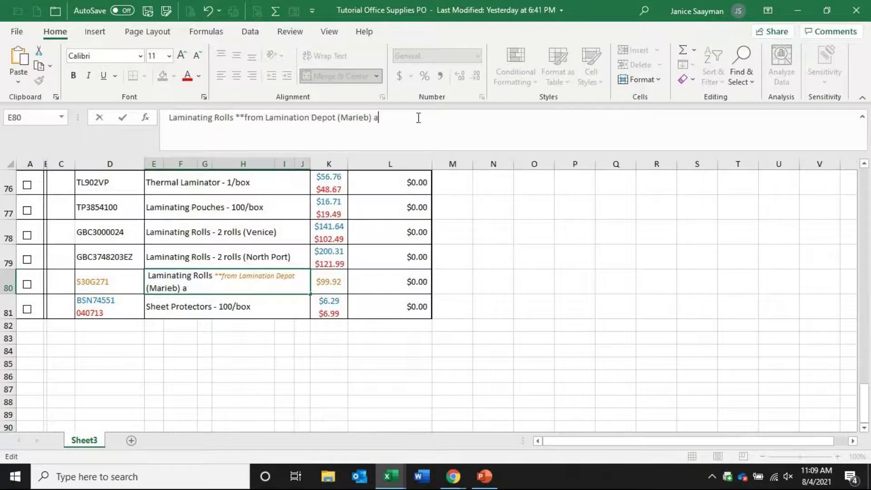
{"action": "type", "text": "dkfjalskdjf;askljdf;askj  jdf;aks a"}
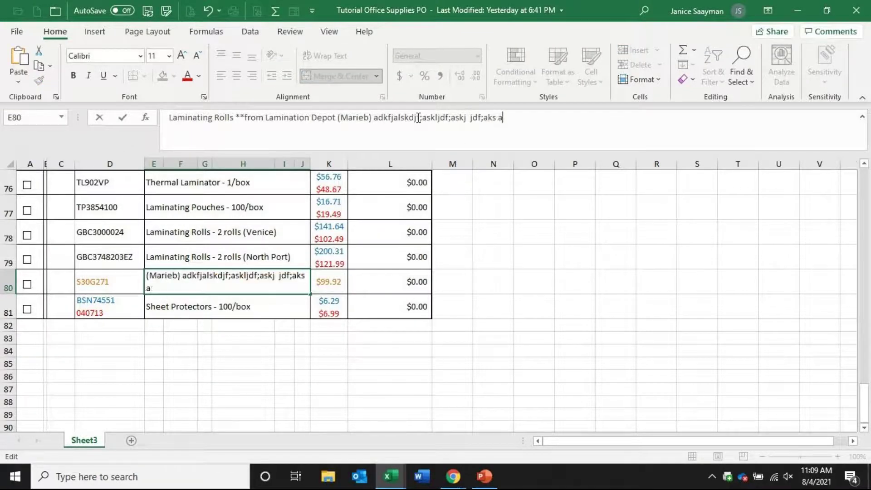
{"action": "type", "text": ";dskjf as;dkfj ad kjfa;sdkjfjas;dkf aw;fdk"}
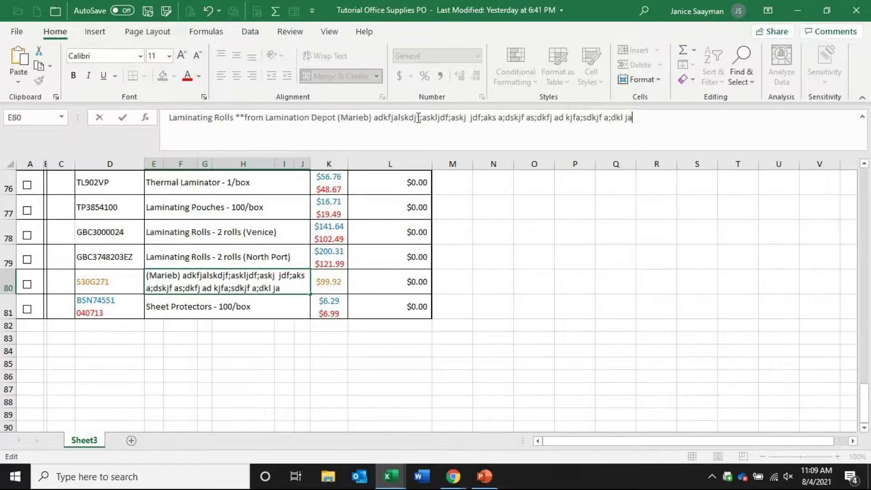
{"action": "key", "text": "Return"}
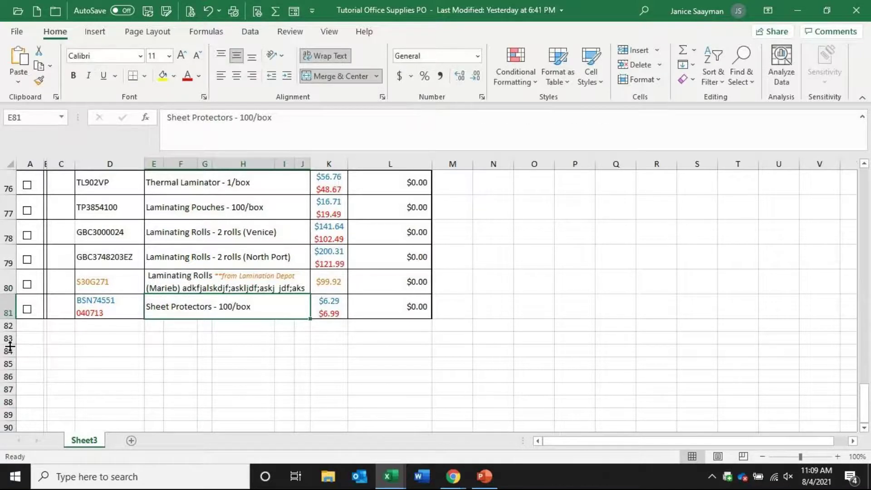
{"action": "double_click", "coordinate": [4, 294]}
{"action": "left_click_drag", "start_coordinate": [5, 281], "coordinate": [5, 318]}
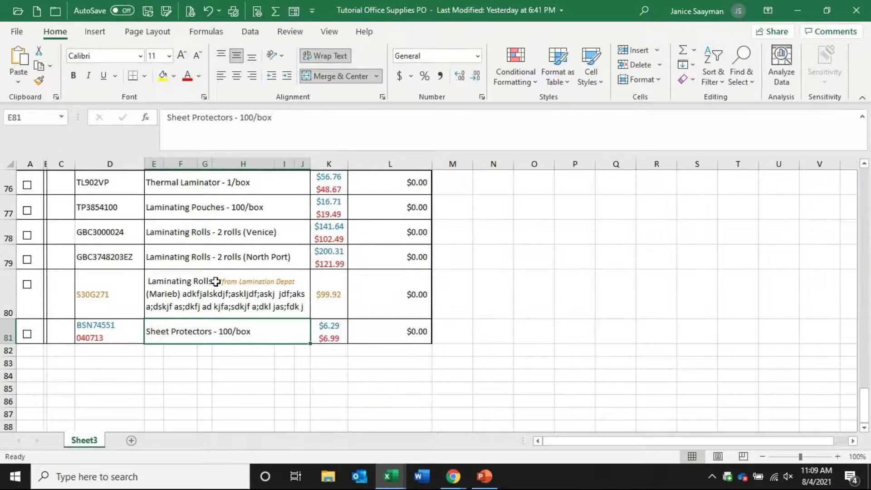
Insert an Alt+Enter line break before '(North Port)' in E79's description
{"action": "left_click", "coordinate": [233, 257]}
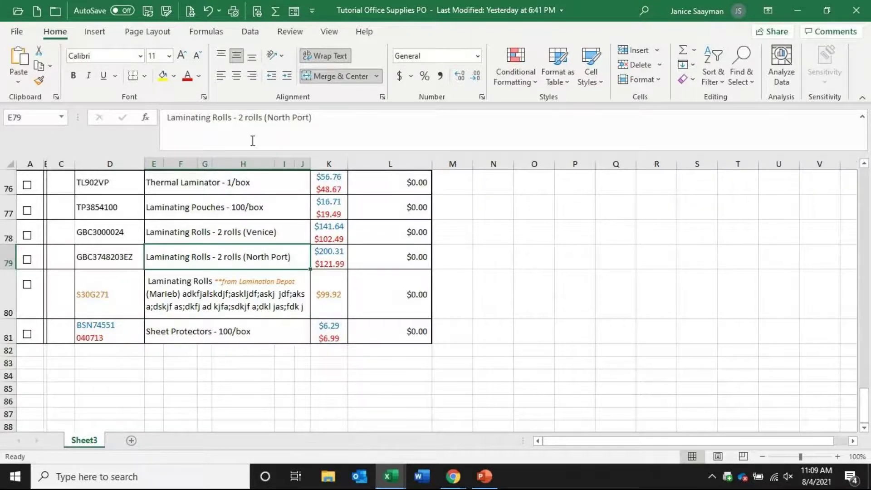
{"action": "left_click", "coordinate": [265, 117]}
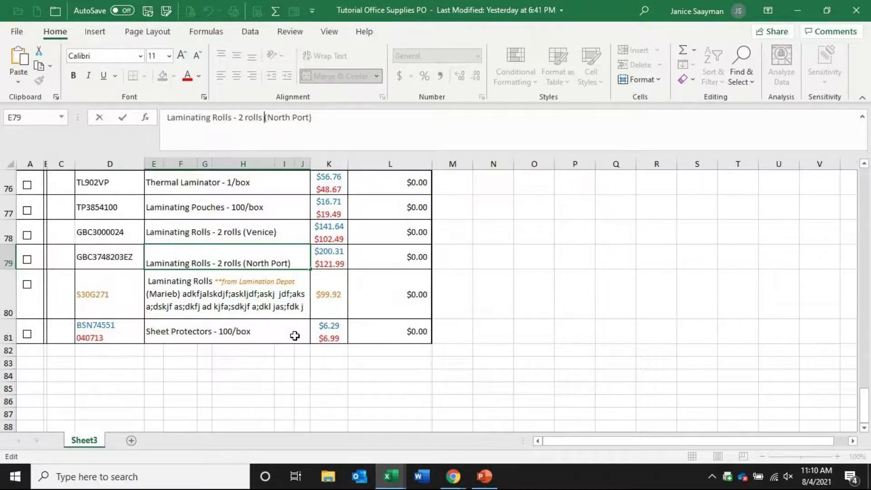
{"action": "key", "text": "alt+Return"}
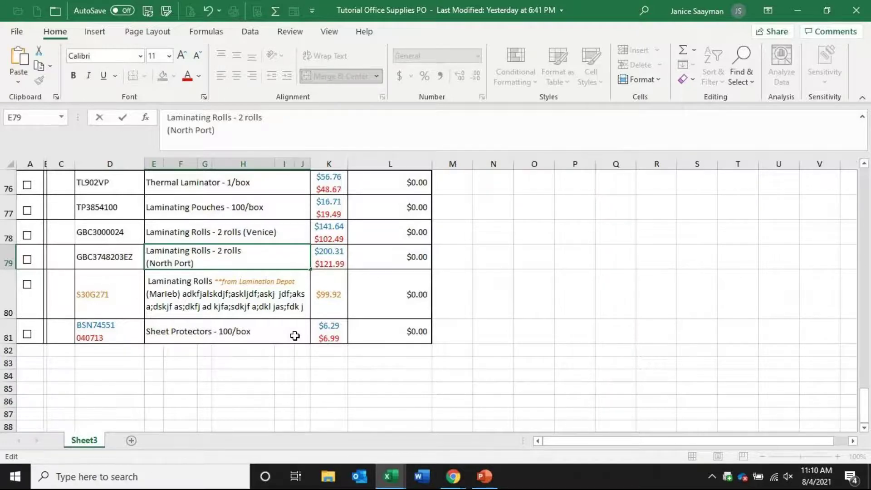
{"action": "key", "text": "Return"}
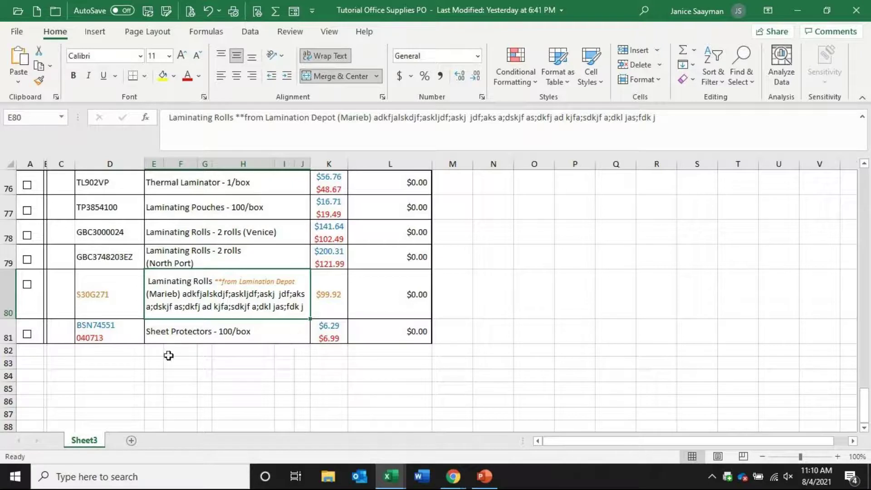
Add a new line '* ' plus the contact's name under (North Port) in E79
{"action": "left_click", "coordinate": [229, 252]}
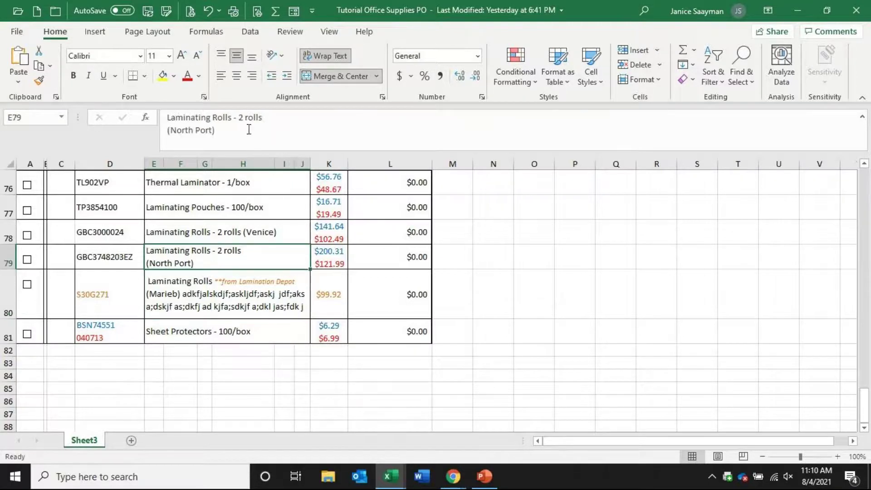
{"action": "left_click", "coordinate": [233, 129]}
{"action": "key", "text": "alt+Return"}
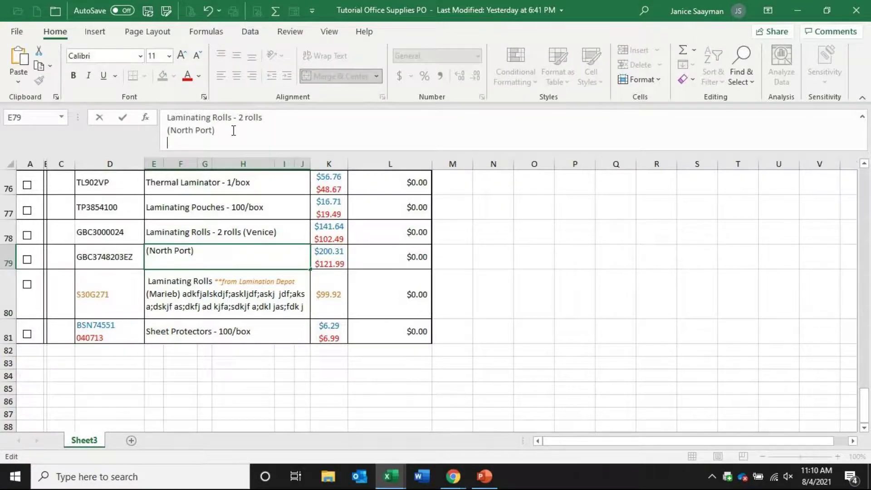
Add a '* Annex' line to E79 and heighten row 79 to show all four lines
{"action": "key", "text": "alt+Return"}
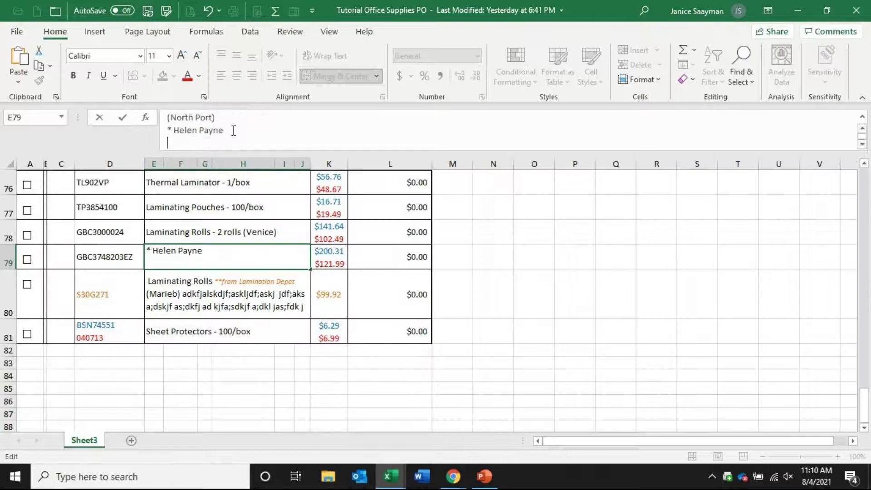
{"action": "type", "text": "8"}
{"action": "key", "text": "BackSpace"}
{"action": "type", "text": "*Annes"}
{"action": "key", "text": "BackSpace"}
{"action": "key", "text": "Return"}
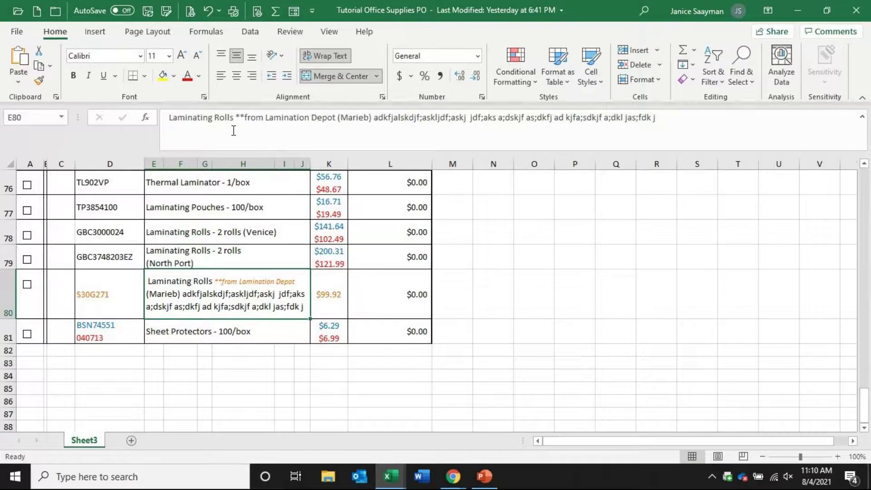
{"action": "left_click_drag", "start_coordinate": [2, 268], "coordinate": [3, 307]}
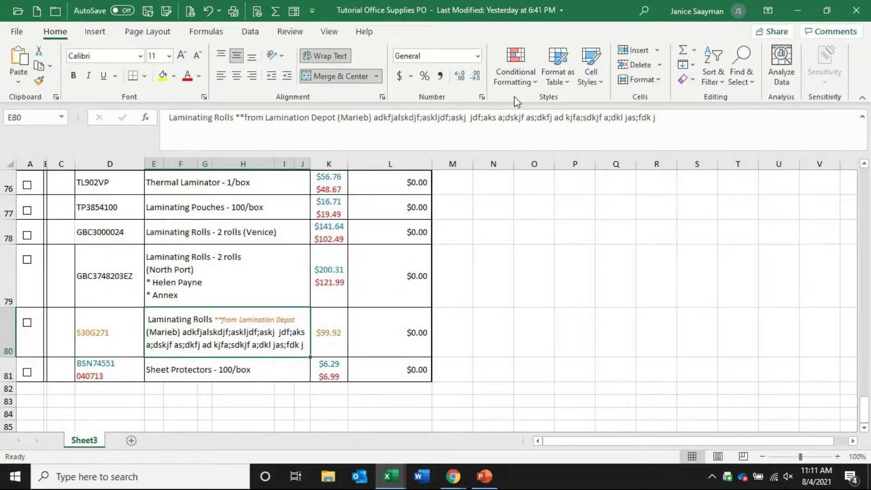
{"action": "left_click_drag", "start_coordinate": [864, 411], "coordinate": [869, 179]}
At the top of the purchase order, insert a column before column I, then undo it
{"action": "left_click", "coordinate": [258, 178]}
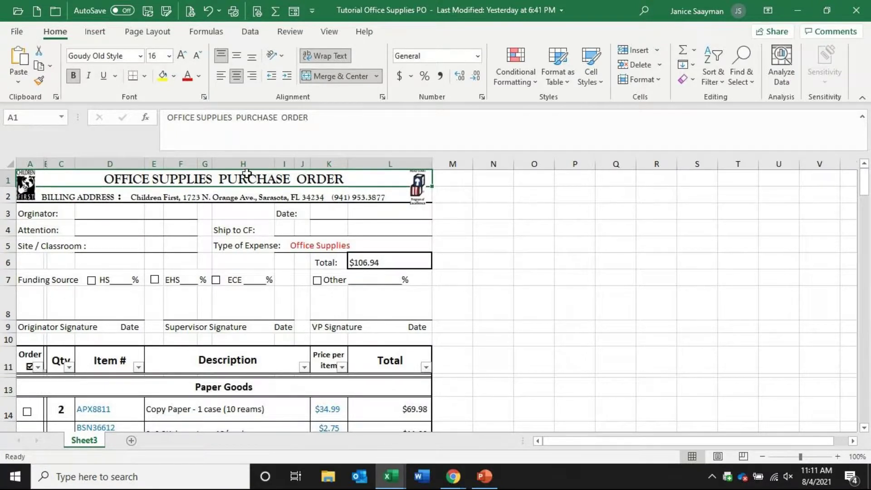
{"action": "left_click", "coordinate": [282, 162]}
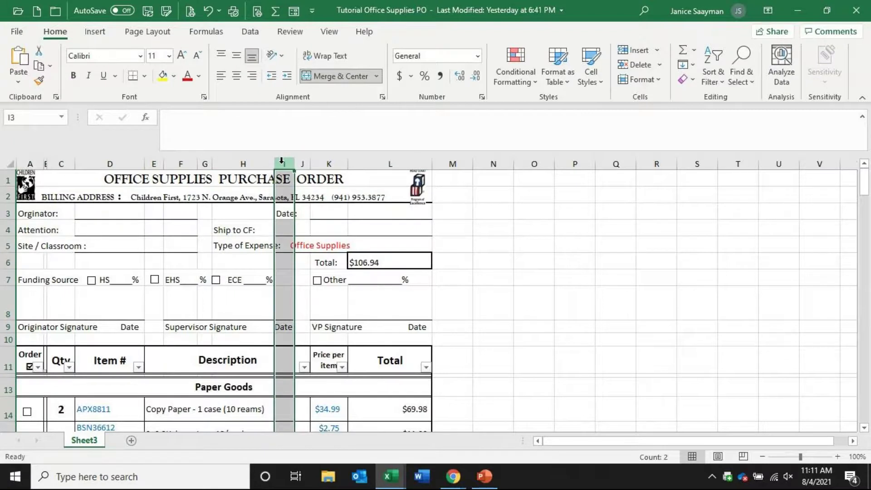
{"action": "right_click", "coordinate": [281, 162]}
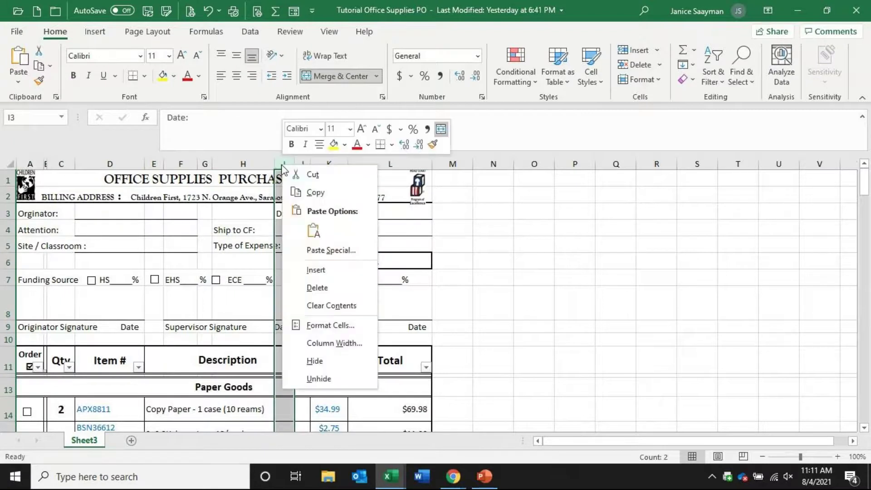
{"action": "left_click", "coordinate": [298, 265]}
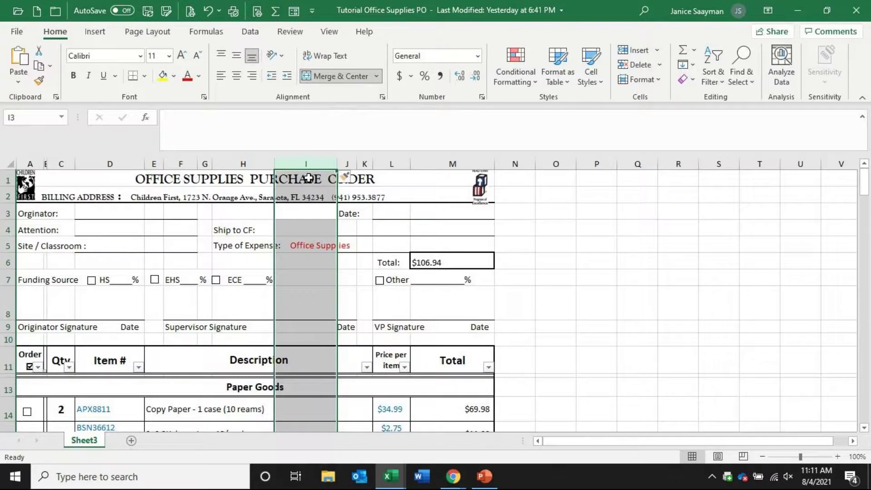
{"action": "left_click", "coordinate": [208, 12]}
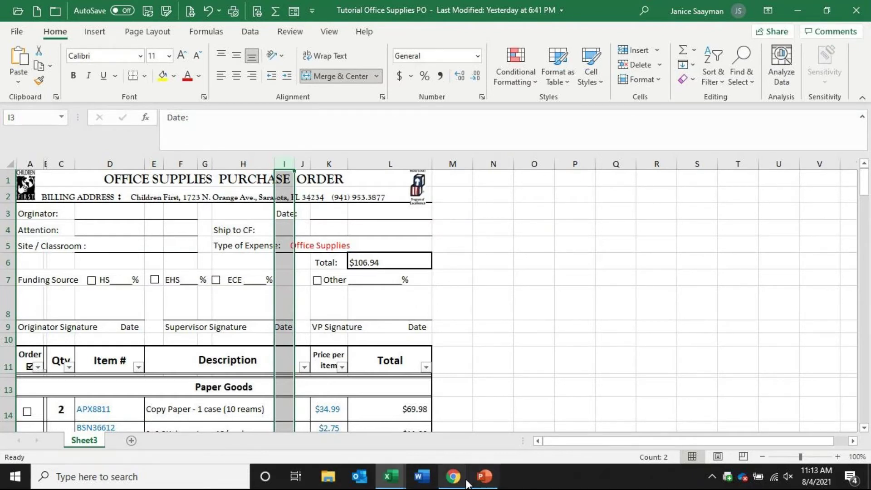
Stop sharing the screen from the GoToMeeting sharing bar
{"action": "mouse_move", "coordinate": [453, 477]}
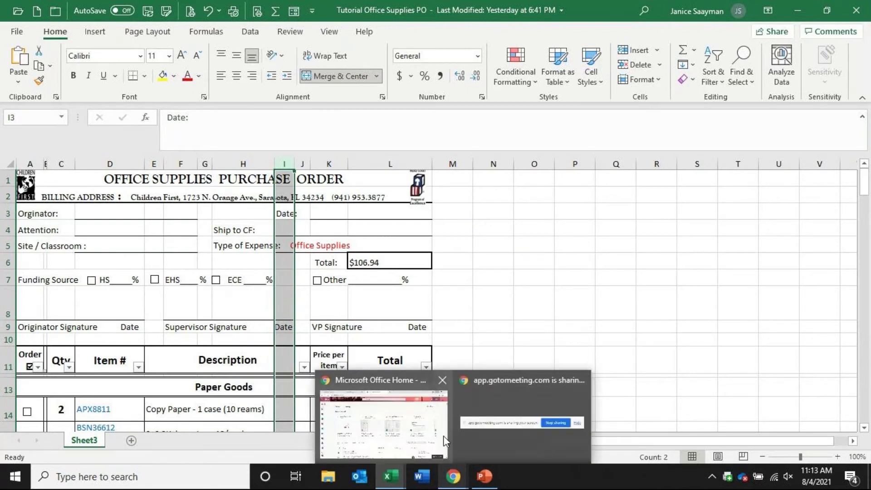
{"action": "left_click", "coordinate": [470, 449]}
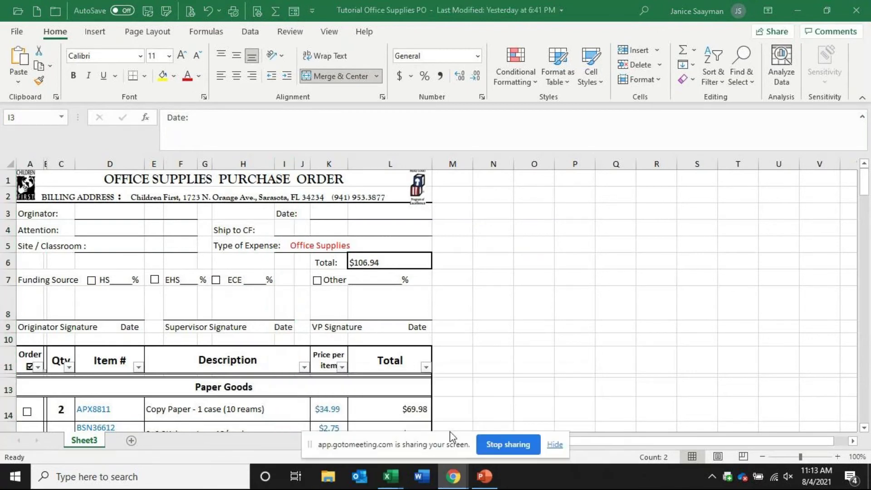
{"action": "left_click", "coordinate": [509, 450]}
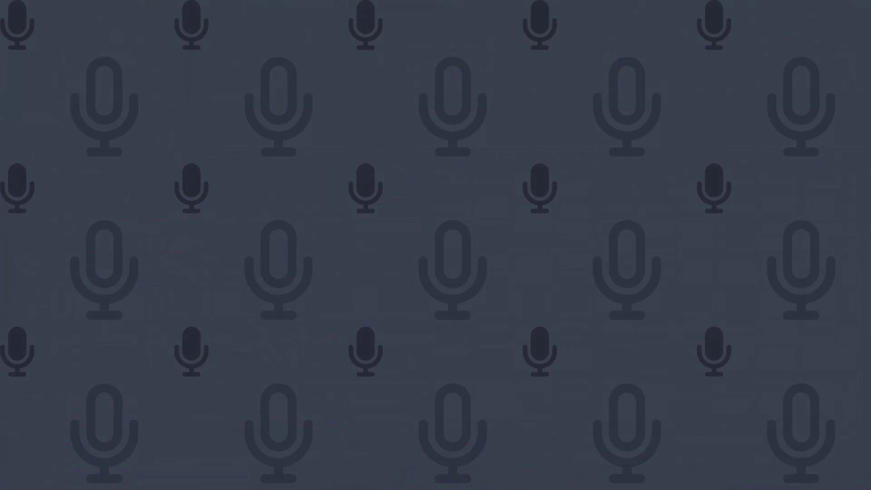